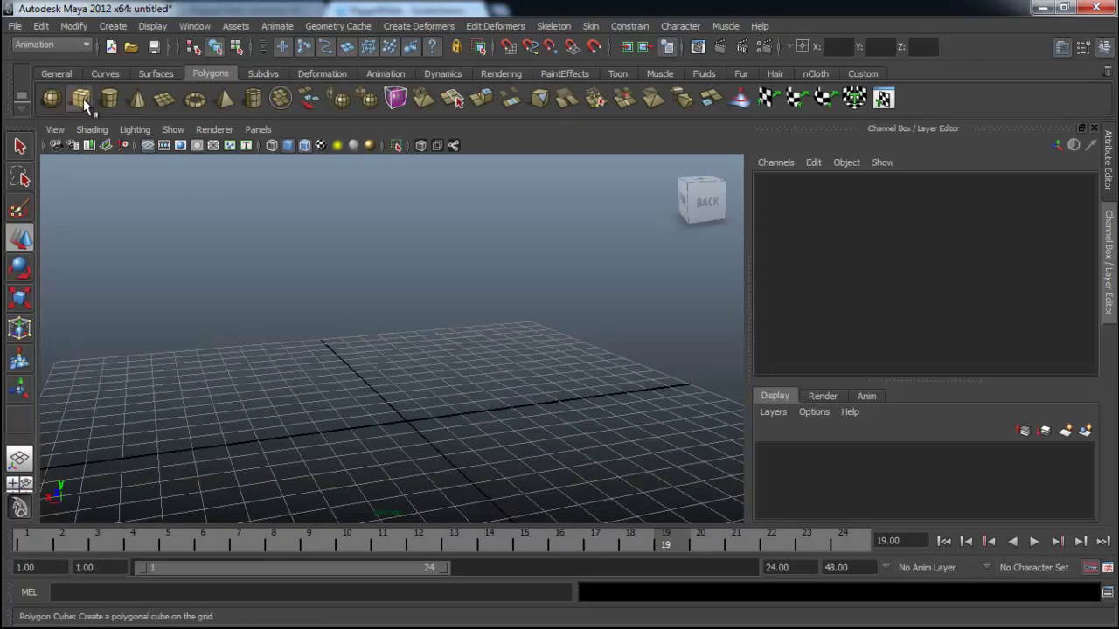
Create a polygon cube at the origin and scale it to about 17 in X and 0.115 in Y to form a thin bar
click(80, 98)
alt+drag(499, 464, 482, 464)
key(r)
drag(333, 430, 240, 437)
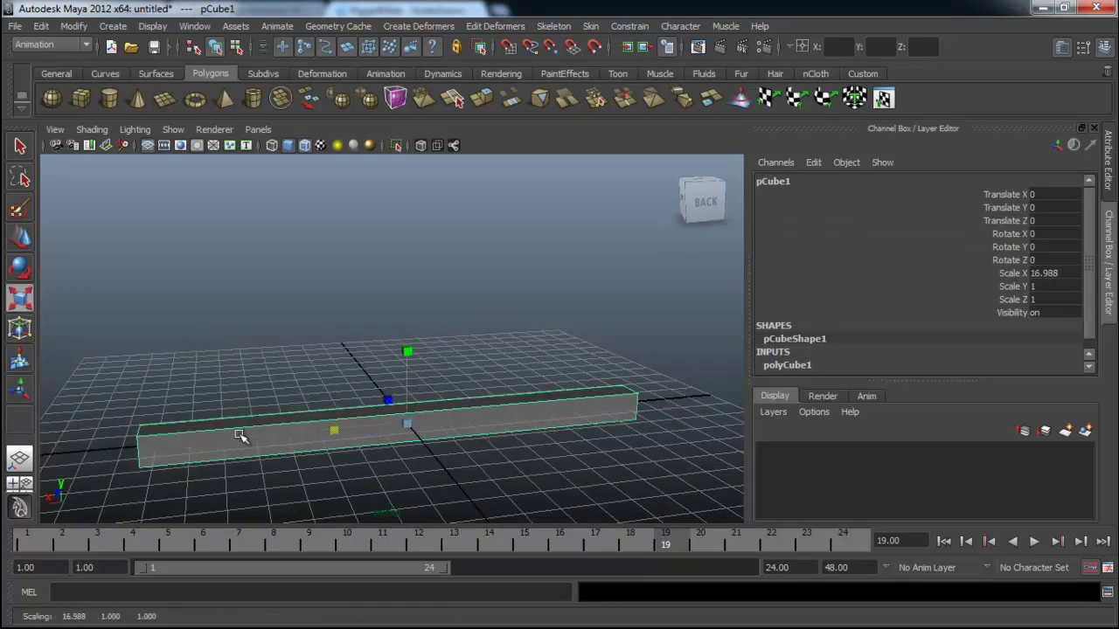
drag(408, 353, 515, 420)
alt+drag(445, 407, 440, 378)
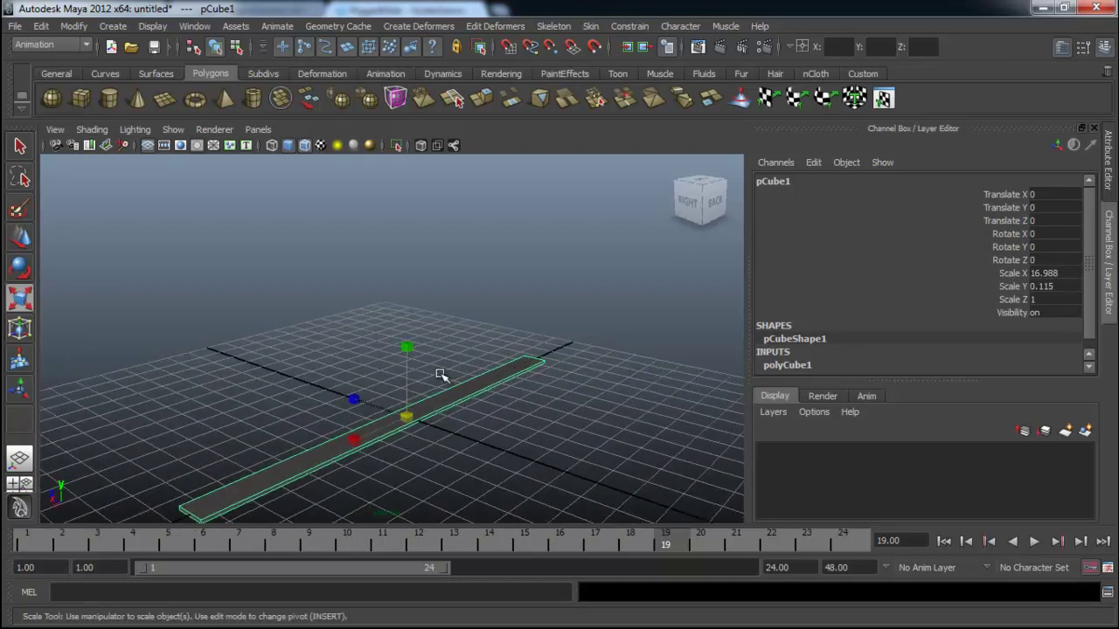
alt+drag(418, 435, 389, 348)
Reset the bar's Rotate Y to 0
key(e)
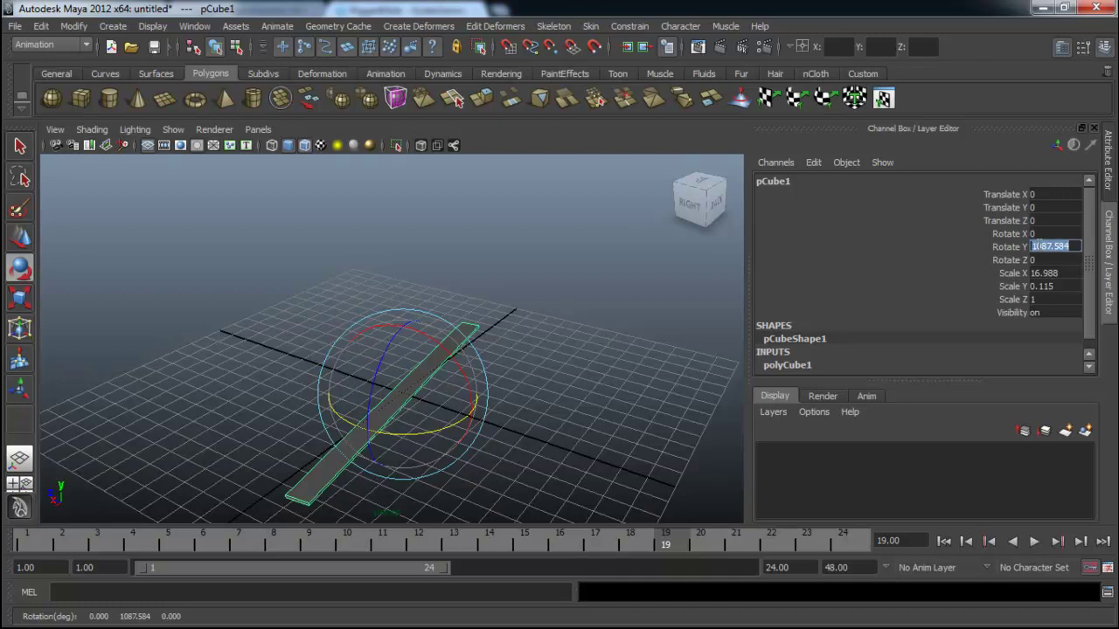
click(1038, 246)
text(0)
key(Return)
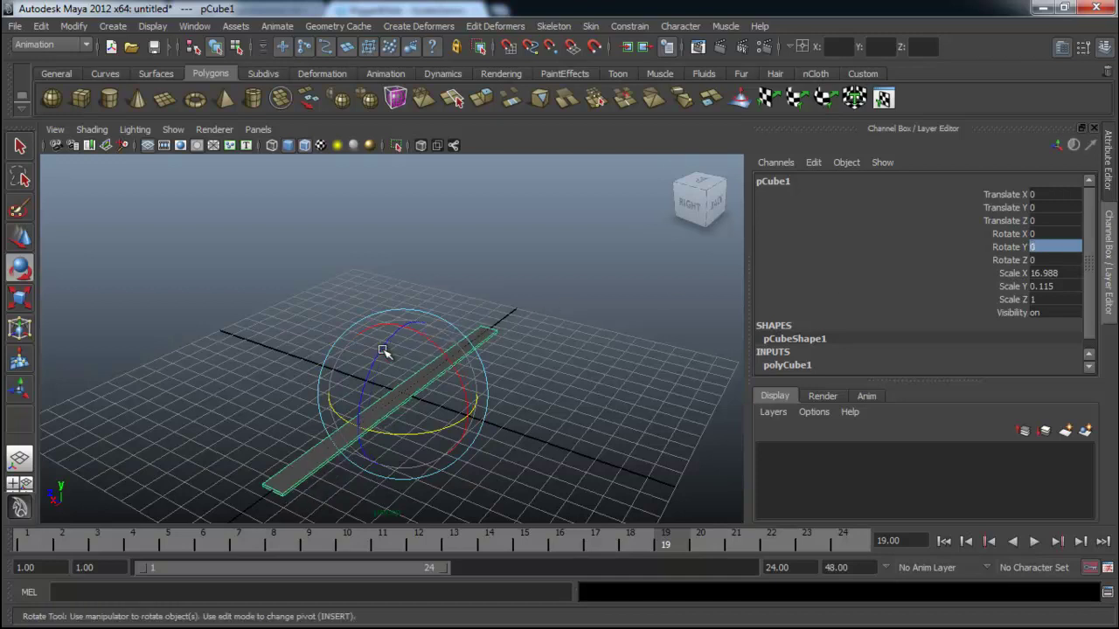
Deselect the bar, open the Graph Editor and place its window beside the bar in the viewport
click(549, 357)
click(476, 343)
click(540, 306)
click(194, 26)
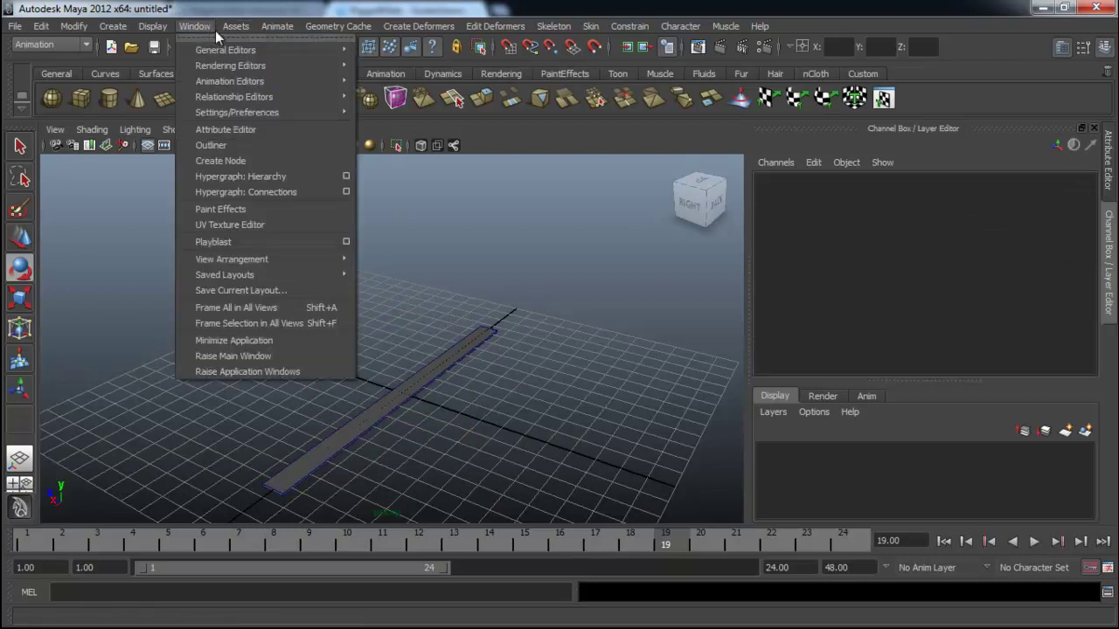
mouse_move(250, 81)
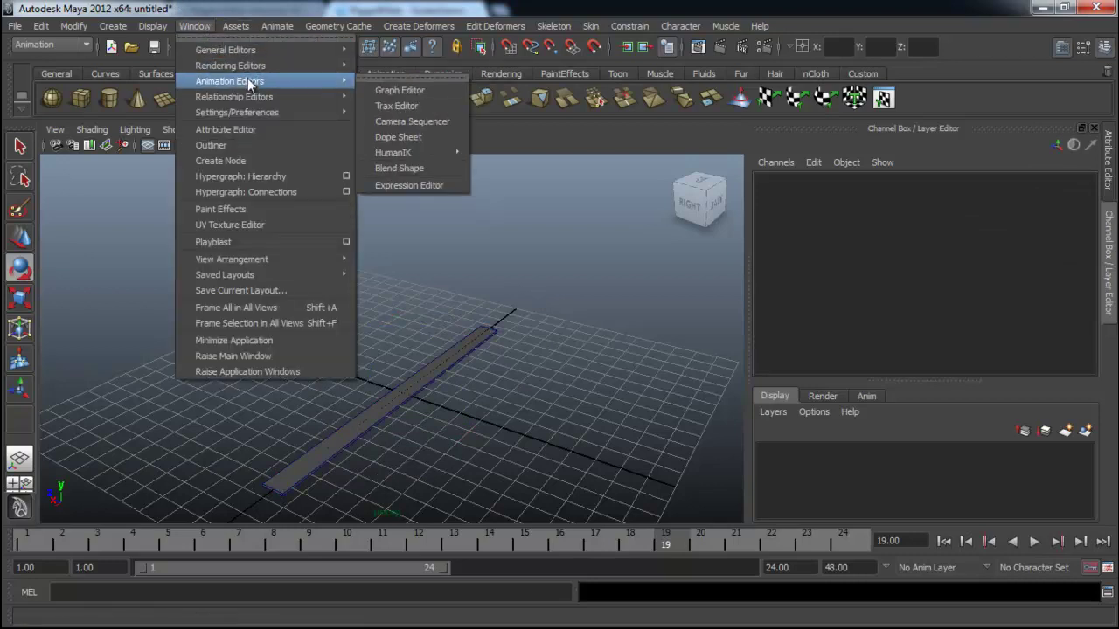
click(422, 92)
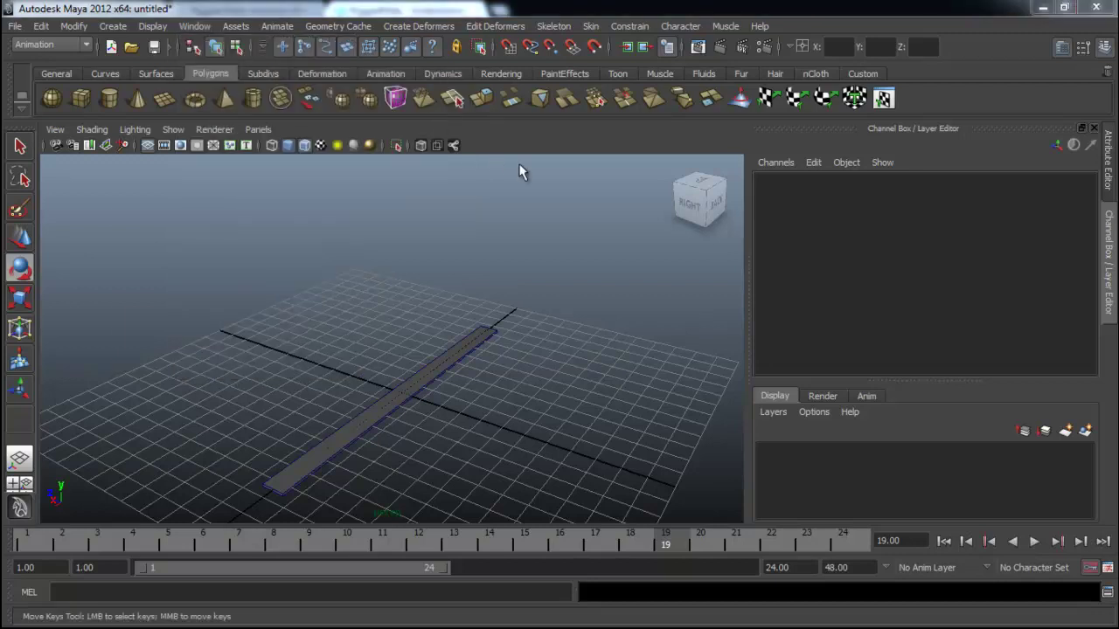
drag(517, 153, 882, 143)
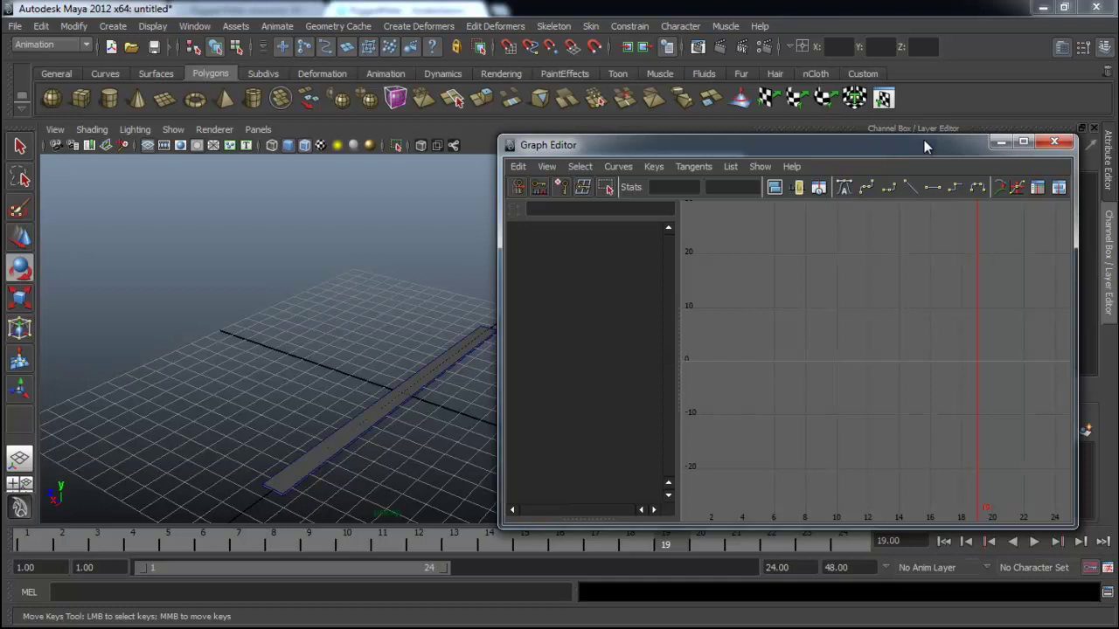
drag(888, 154, 937, 145)
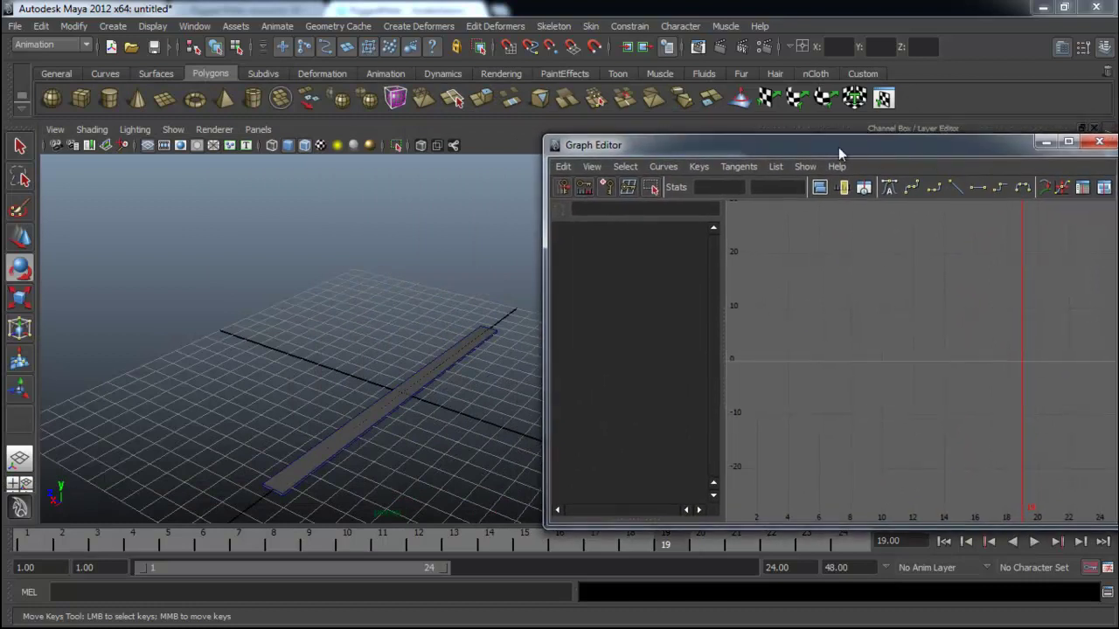
Select the bar and keyframe its unrotated pose at frame 1
alt+drag(515, 324, 288, 472)
key(e)
drag(183, 547, 7, 539)
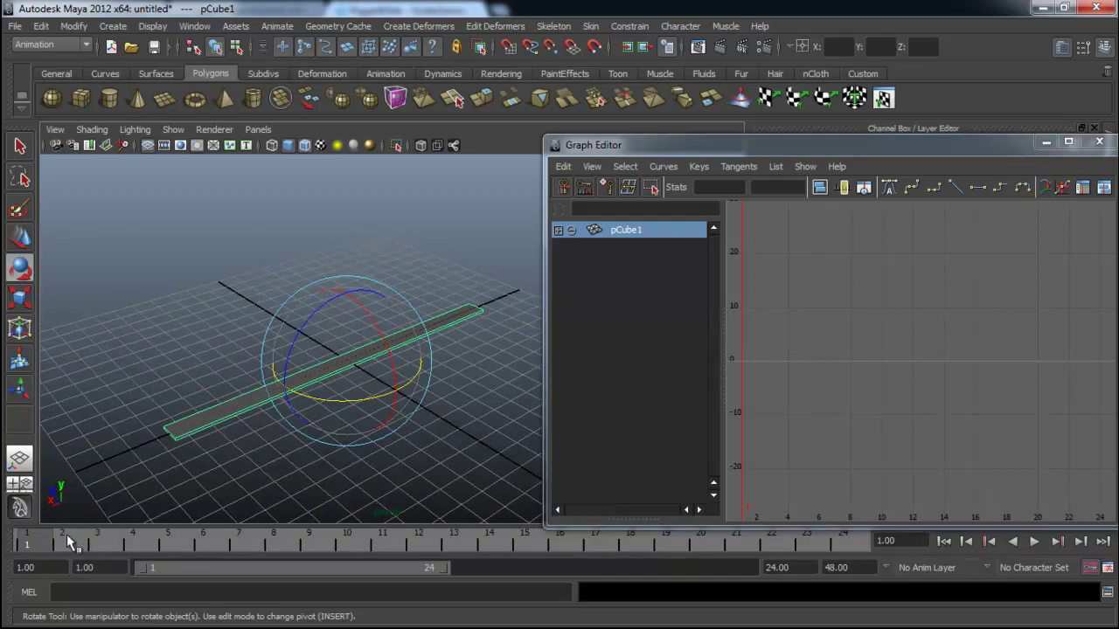
key(s)
Rotate the bar about 96° around Y at frame 11 and keyframe it
drag(84, 543, 385, 542)
drag(315, 400, 494, 413)
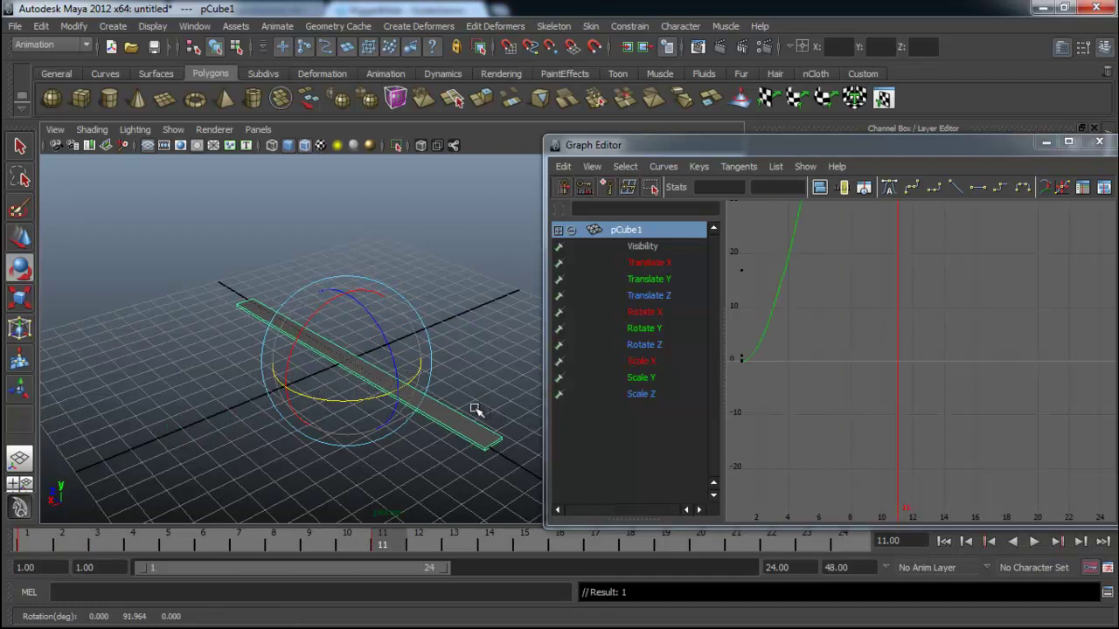
key(ctrl+z)
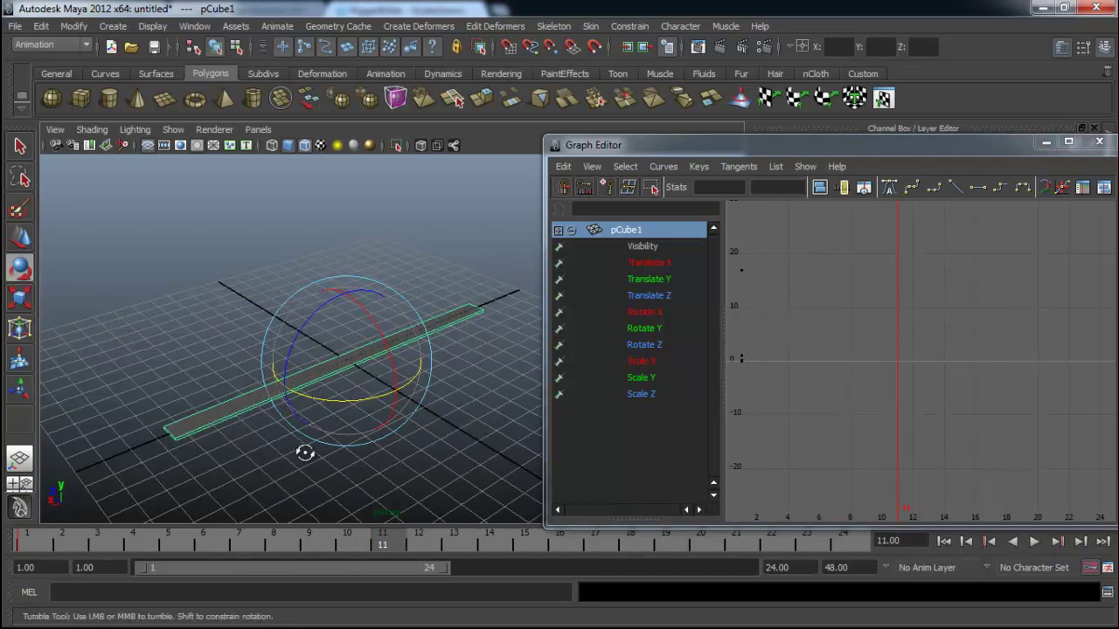
drag(305, 394, 407, 405)
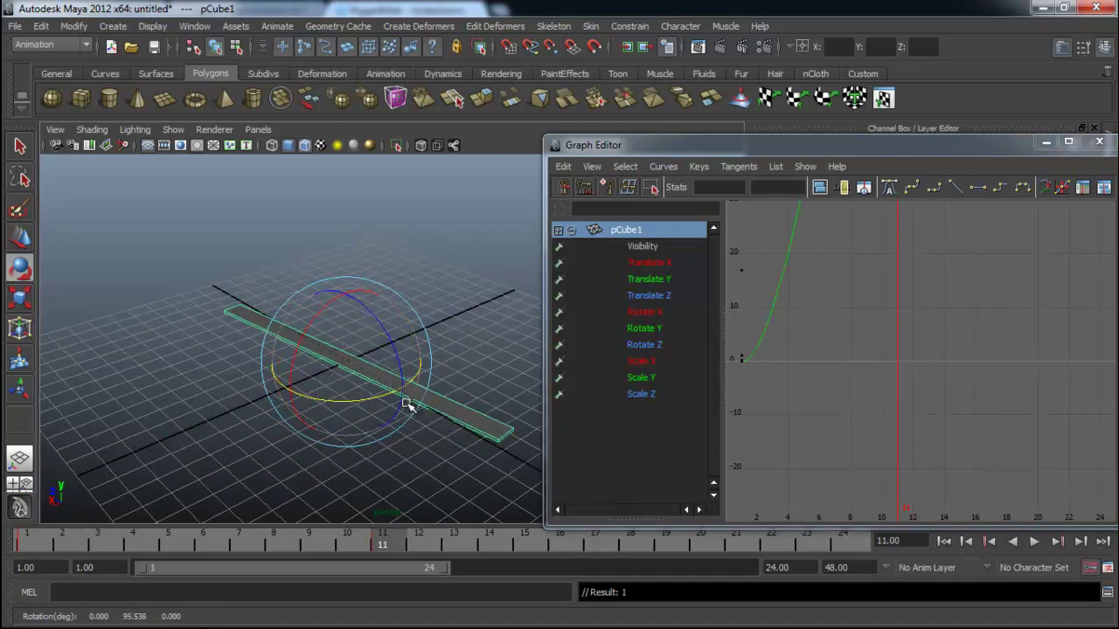
Play the animation from frame 1 to check the bar's rotation
key(alt+v)
mouse_move(14, 547)
mouse_down()
mouse_move(500, 546)
mouse_move(138, 551)
mouse_move(411, 550)
mouse_move(149, 536)
mouse_move(3, 546)
mouse_up()
key(alt+v)
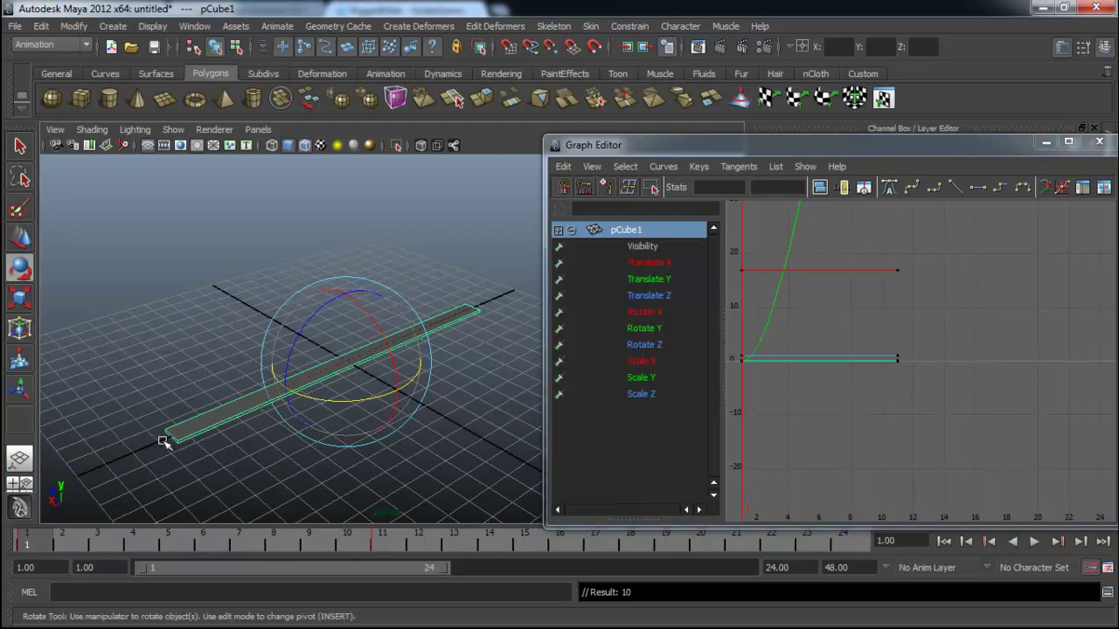
click(437, 444)
click(350, 369)
key(alt+v)
Delete the bar's keyframe at frame 11
drag(87, 547, 378, 543)
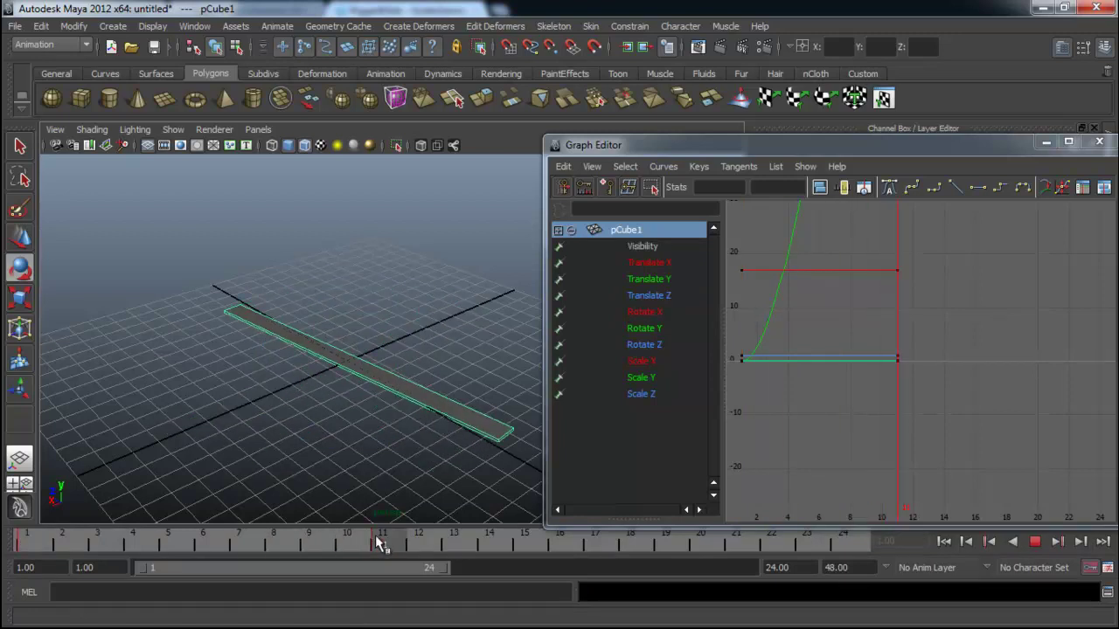
right_click(378, 544)
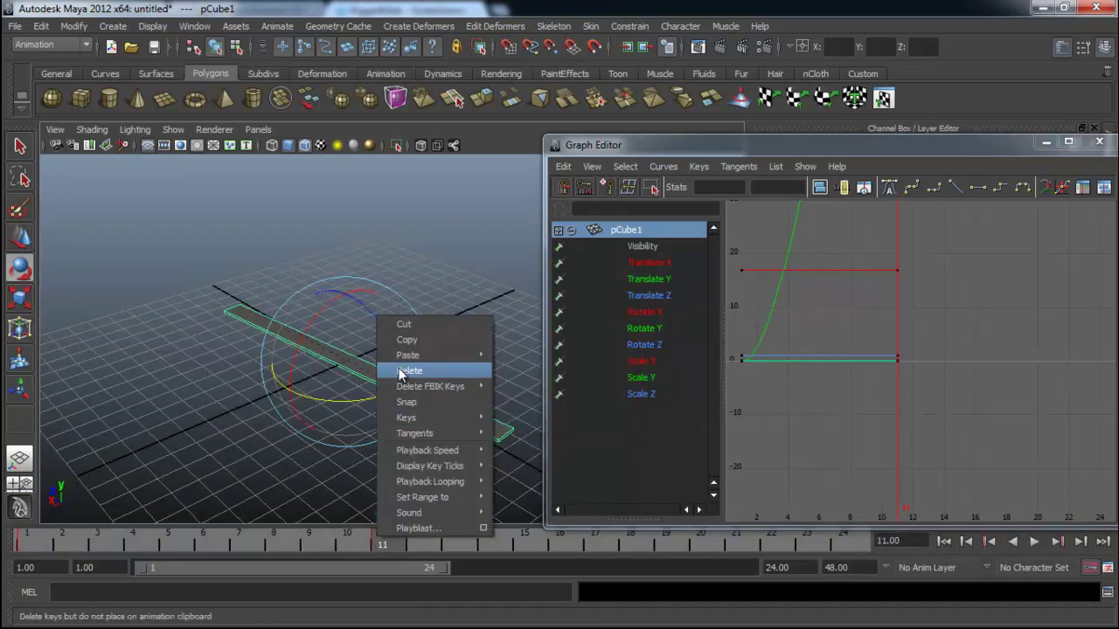
click(401, 371)
Keyframe the bar at frame 10 with a rotation of about 102° around Y
click(350, 544)
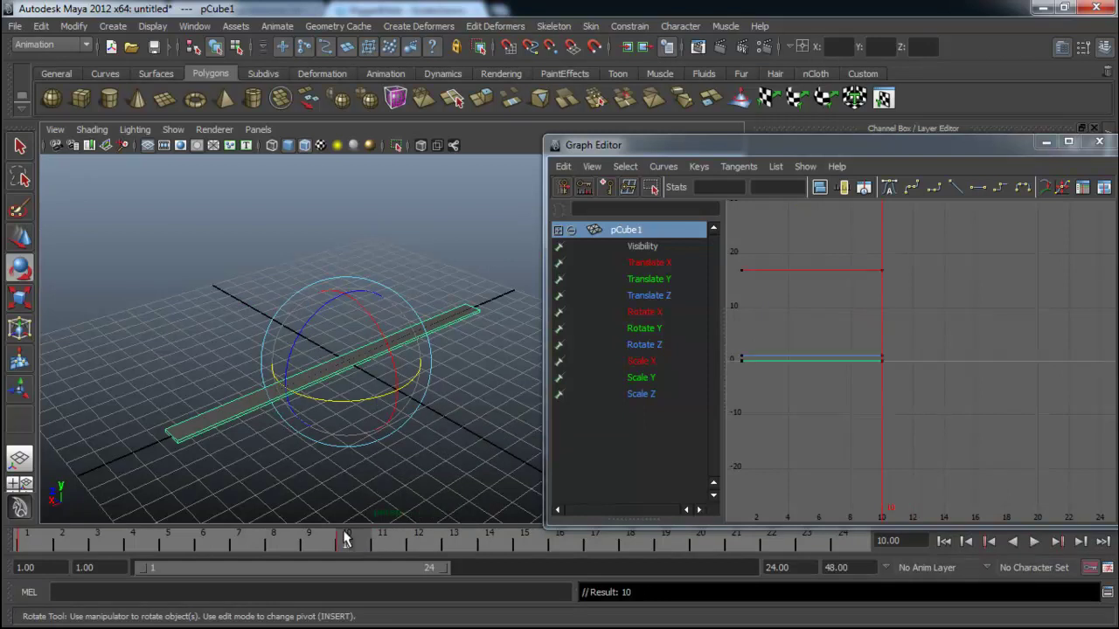
drag(299, 393, 426, 405)
alt+drag(423, 444, 395, 450)
alt+drag(405, 399, 407, 420)
alt+right_drag(420, 420, 297, 415)
alt+middle_drag(399, 400, 358, 400)
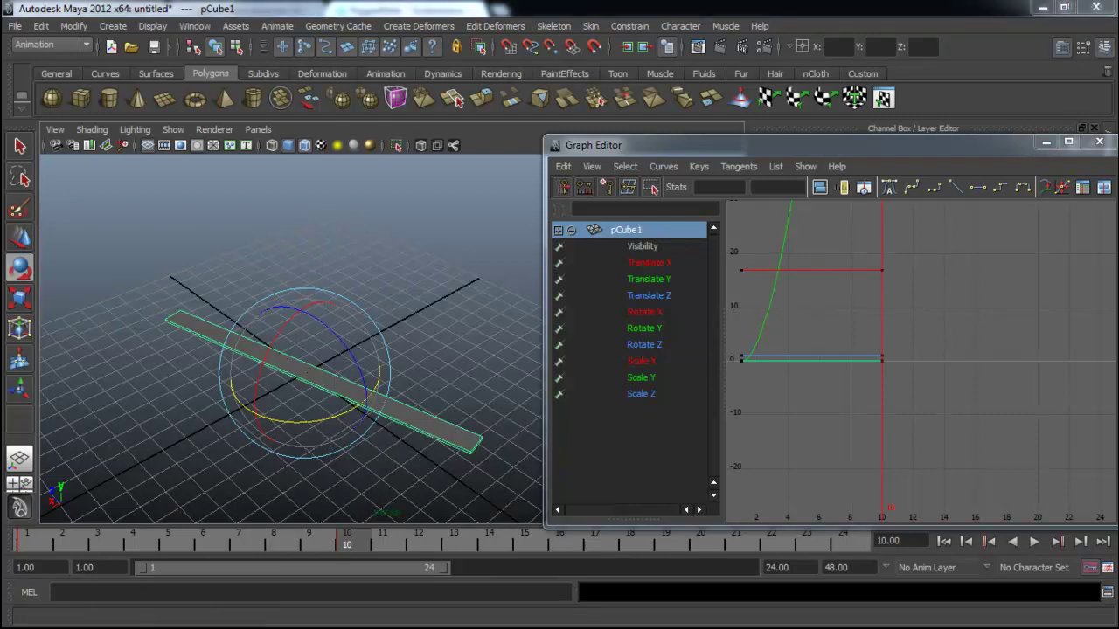
mouse_move(335, 538)
mouse_down()
mouse_move(153, 542)
mouse_move(428, 550)
mouse_move(35, 537)
mouse_move(370, 545)
mouse_move(350, 545)
mouse_up()
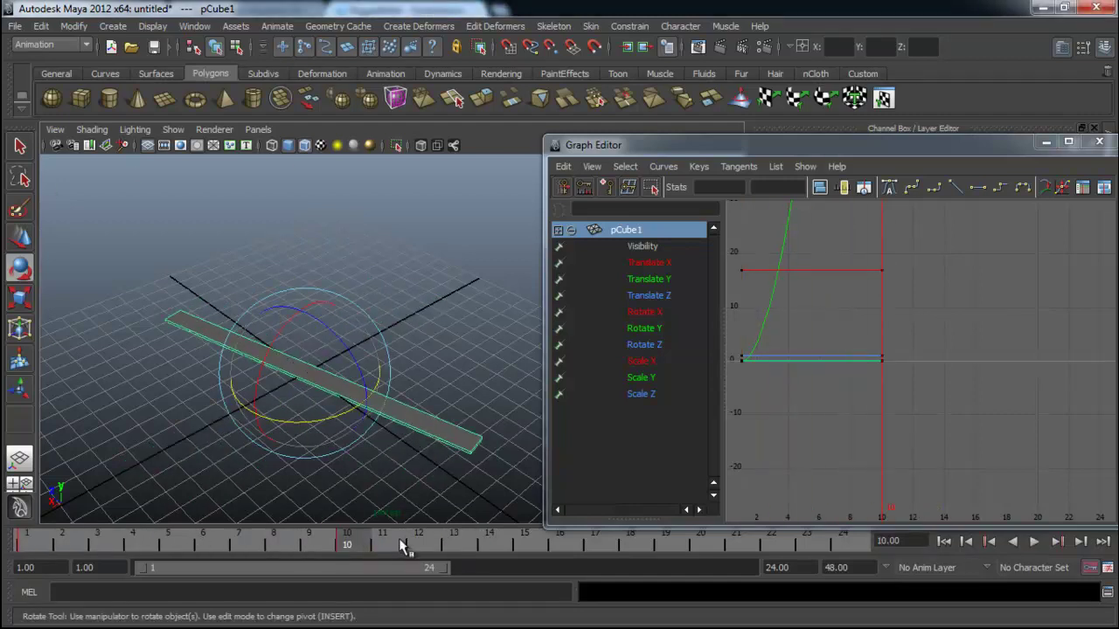
Give all keys of the bar's animation curves Linear tangents and play the animation
scroll(805, 279, down, 3)
alt+middle_drag(819, 307, 933, 405)
alt+middle_drag(918, 327, 927, 349)
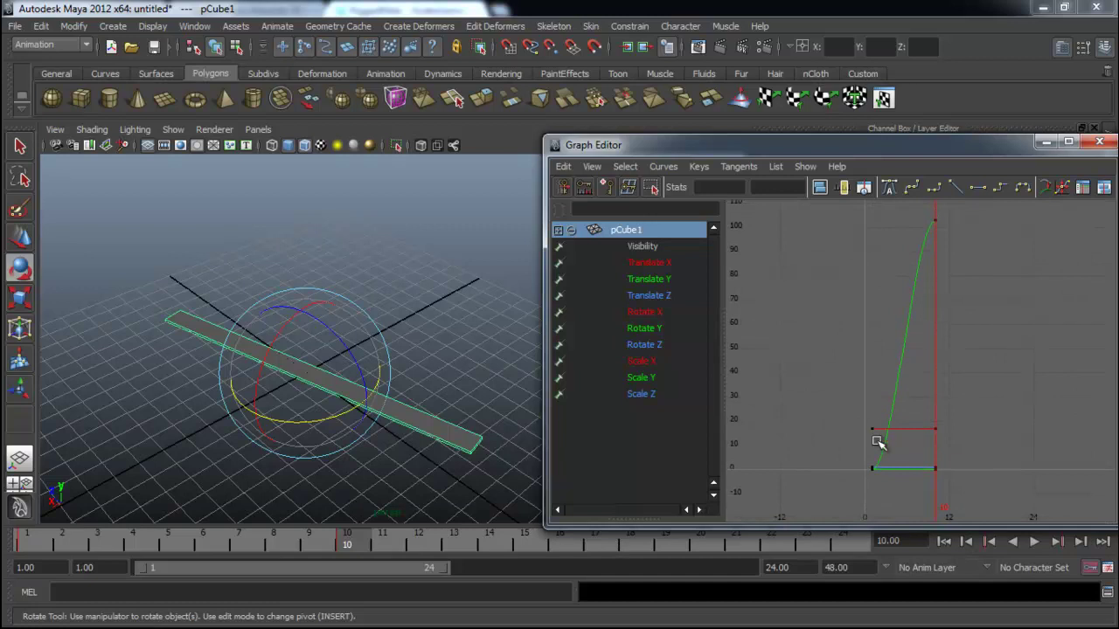
click(934, 216)
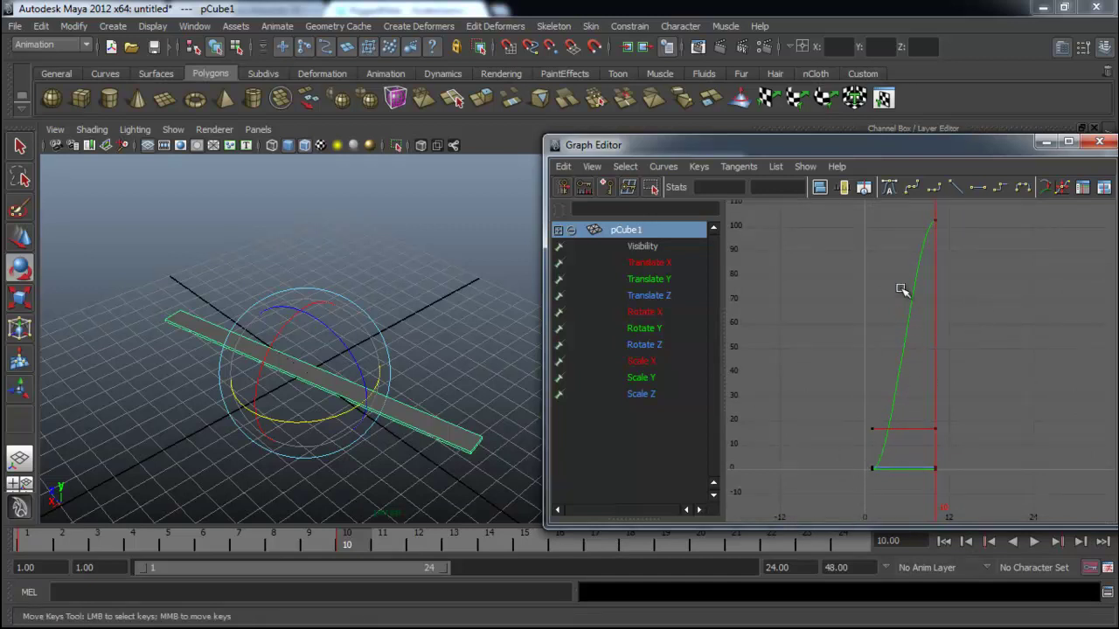
drag(824, 512, 826, 514)
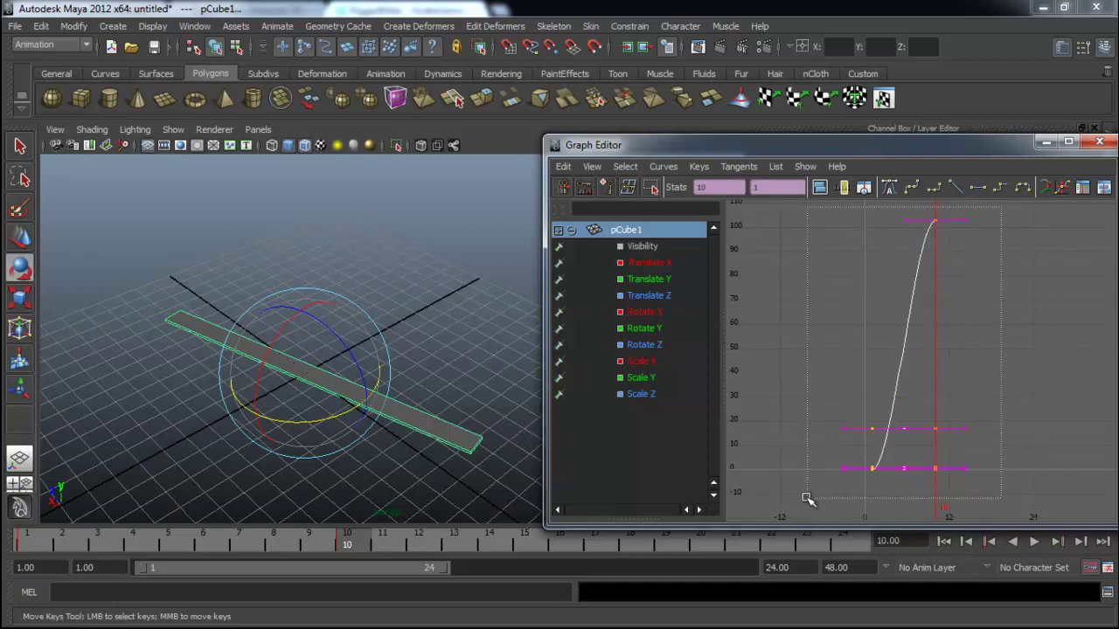
click(958, 187)
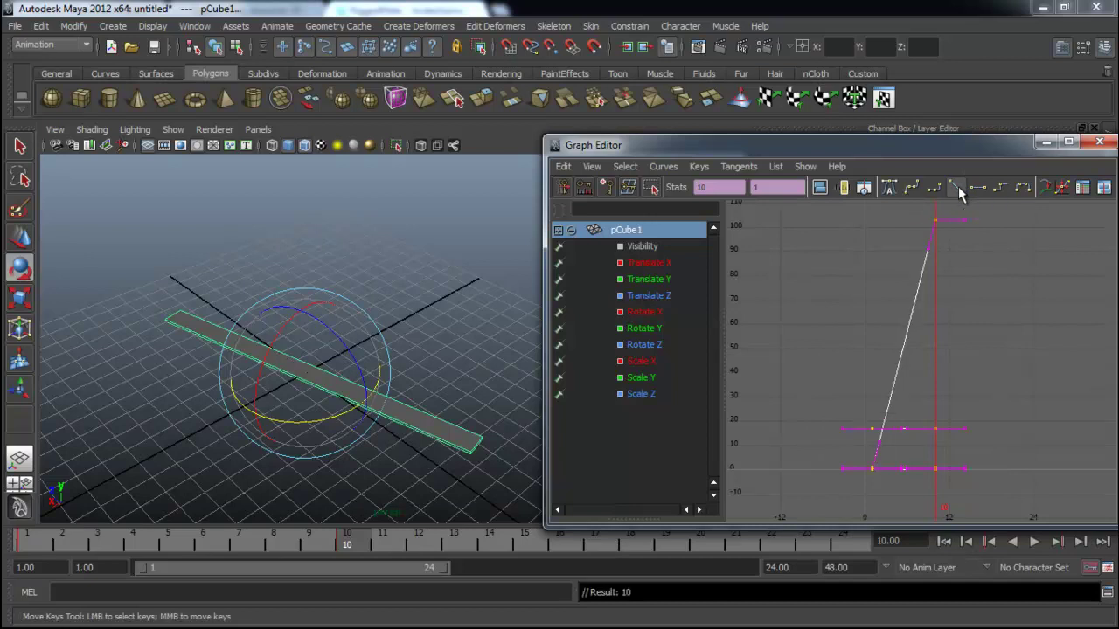
click(1034, 542)
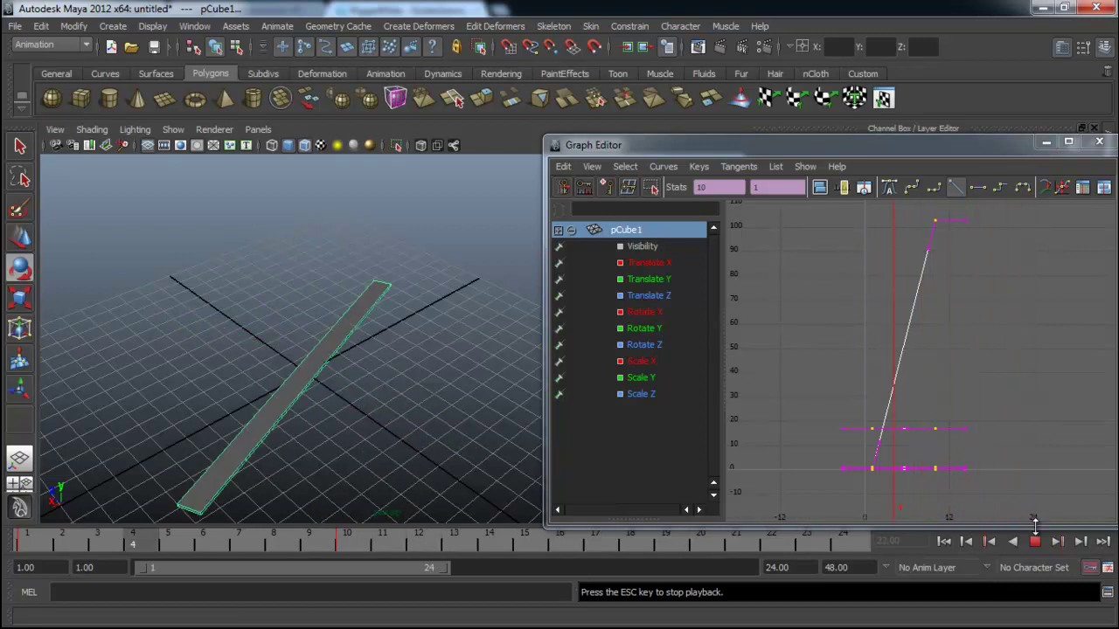
Try Clamped and Plateau tangents on all the bar's keys during playback, and return them to Linear
click(1017, 327)
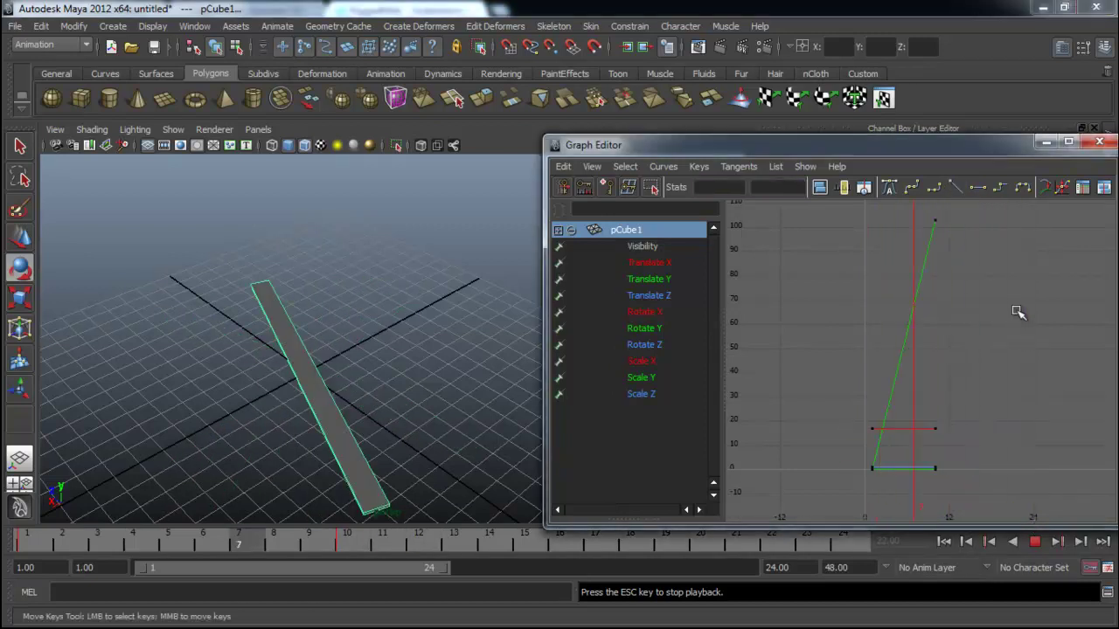
drag(791, 446, 791, 480)
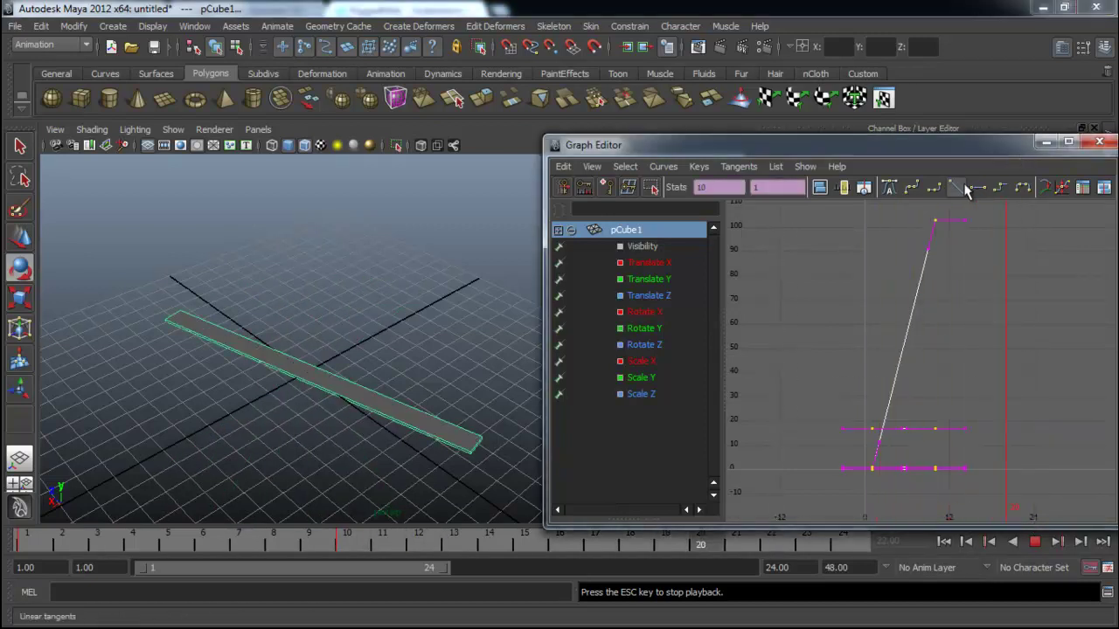
click(935, 188)
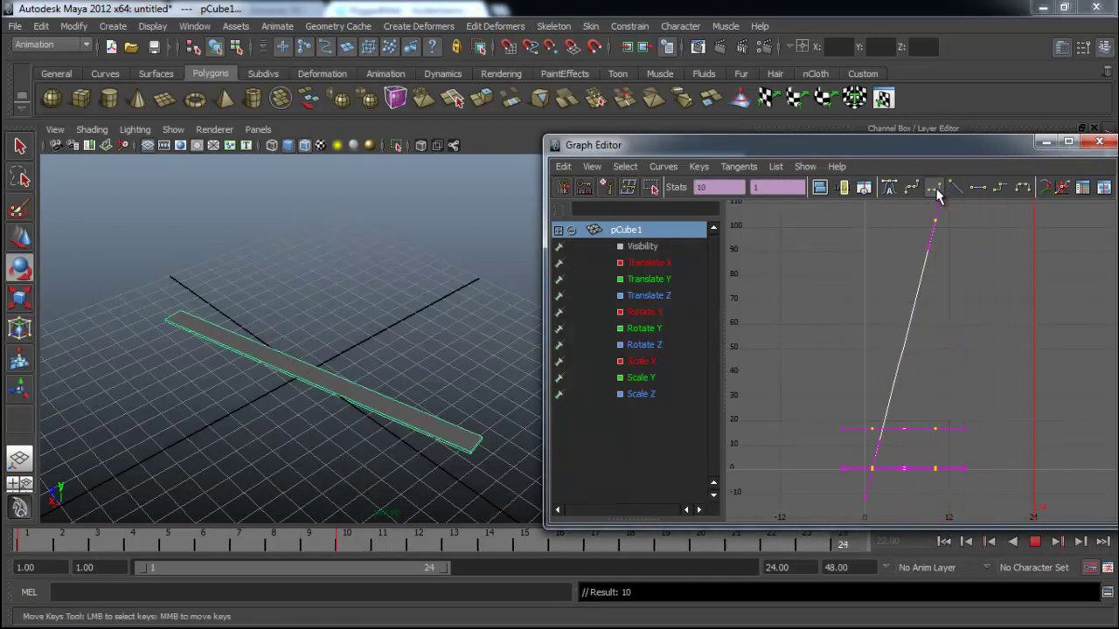
click(1021, 187)
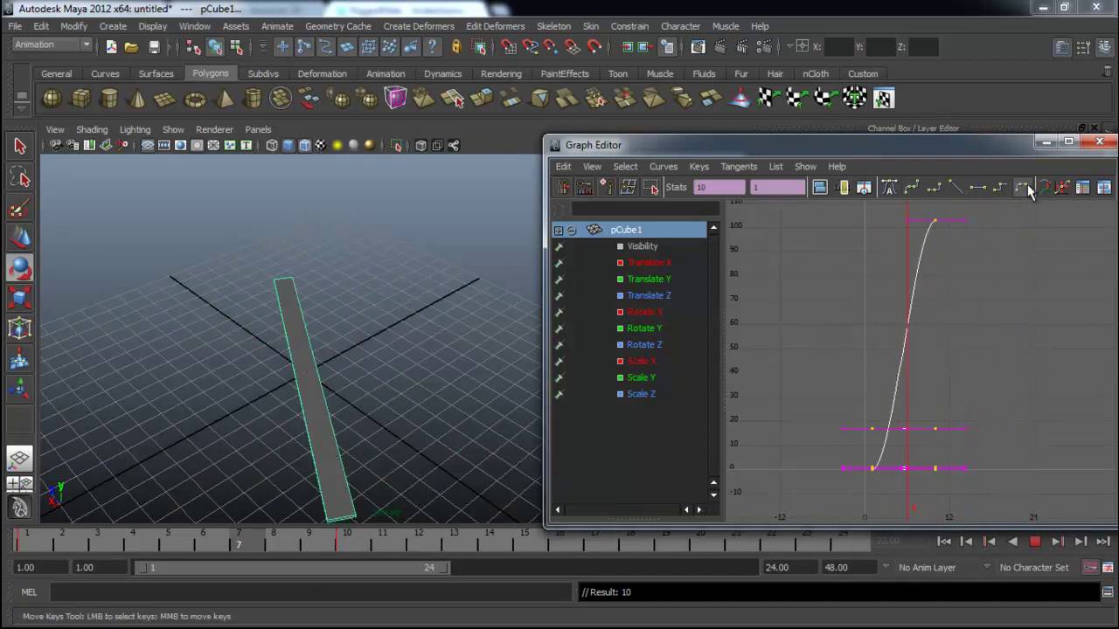
click(957, 187)
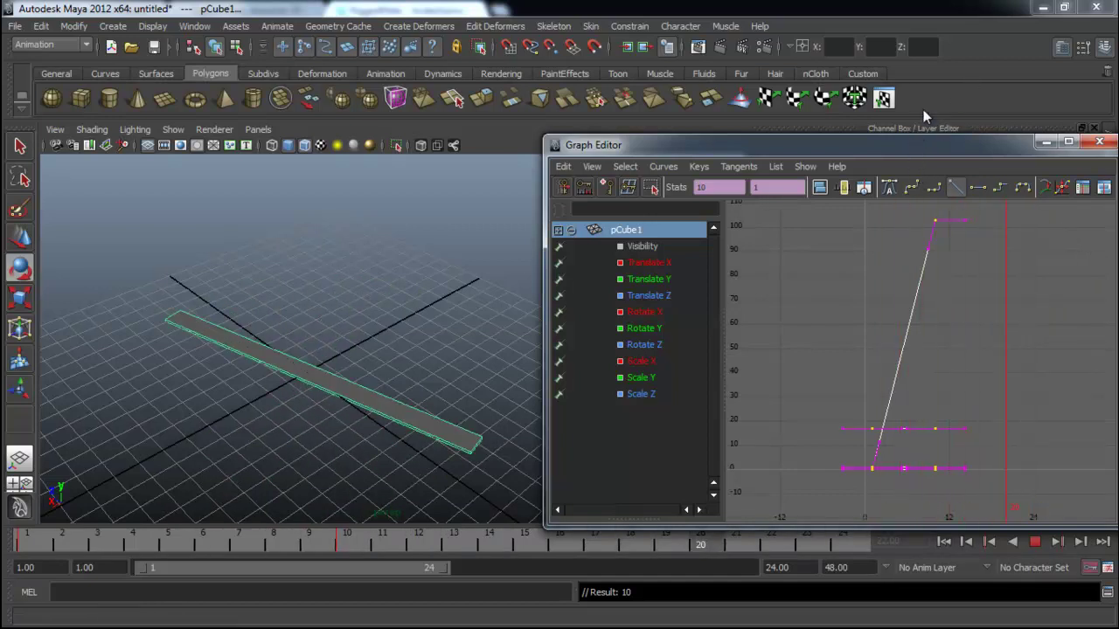
Move the Graph Editor clear of the timeline and turn on the Infinity display for the curves
drag(915, 144, 906, 115)
drag(893, 62, 883, 85)
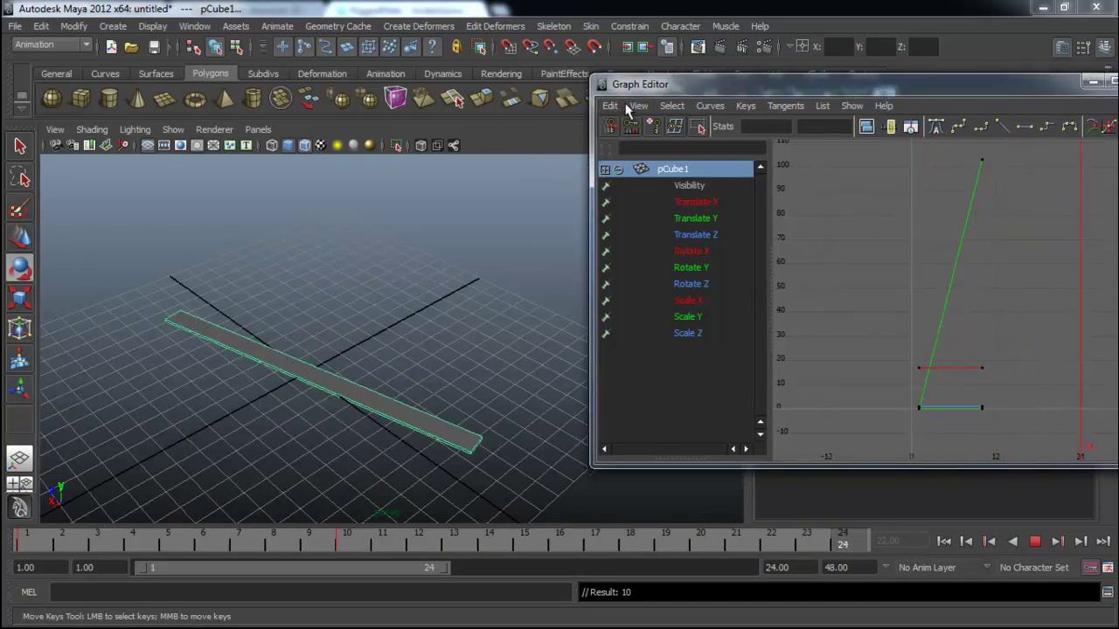
click(639, 106)
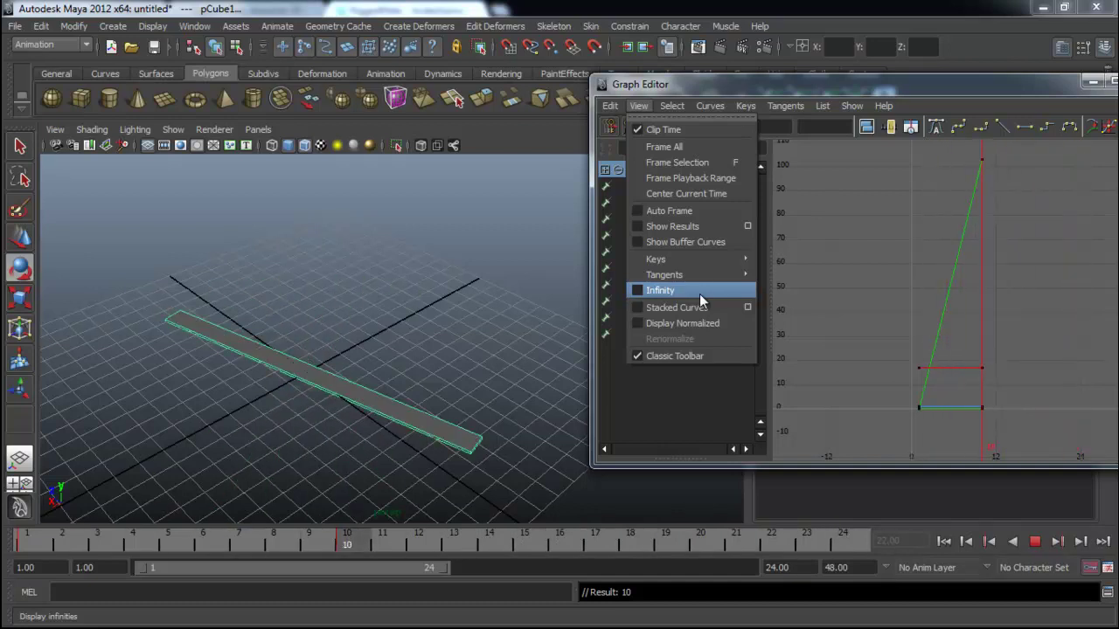
click(699, 294)
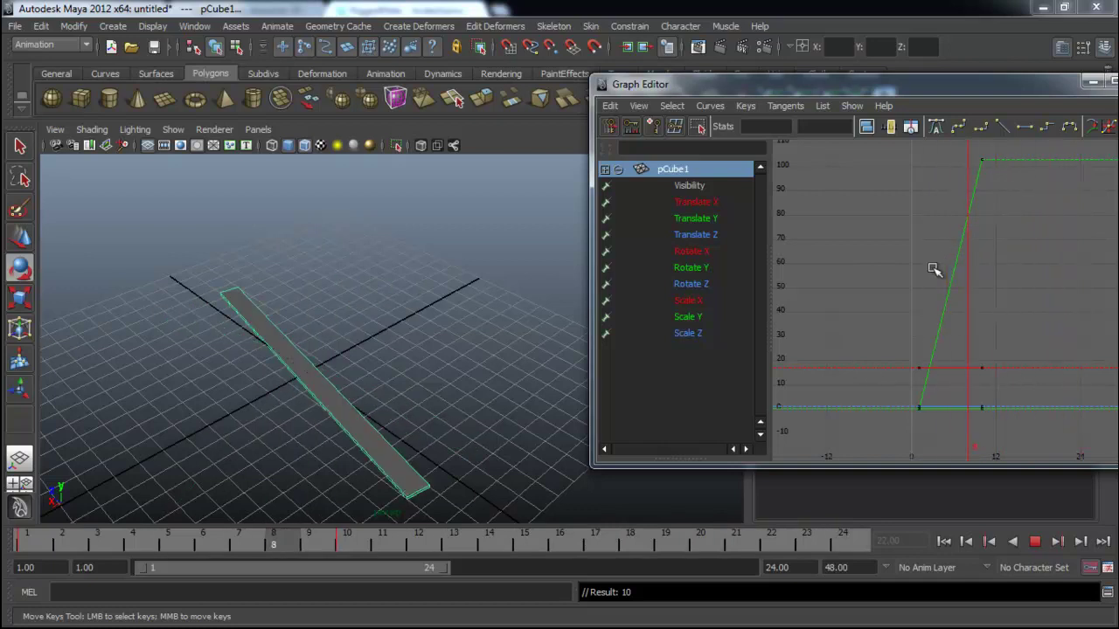
Set the Post Infinity of the bar's animation curves to Linear
click(709, 106)
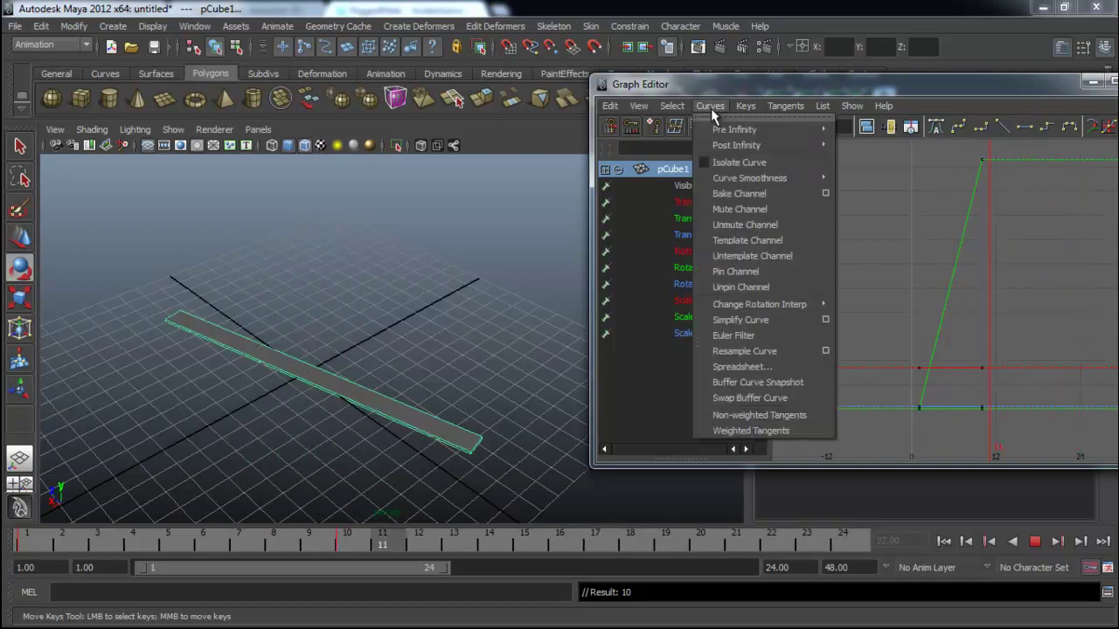
mouse_move(740, 143)
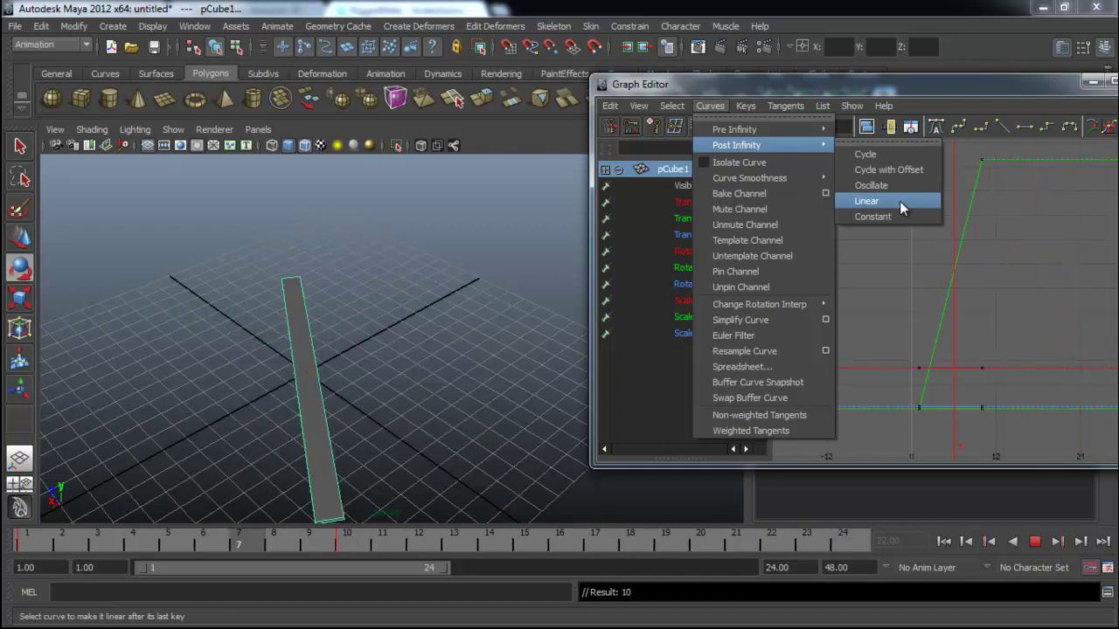
click(899, 201)
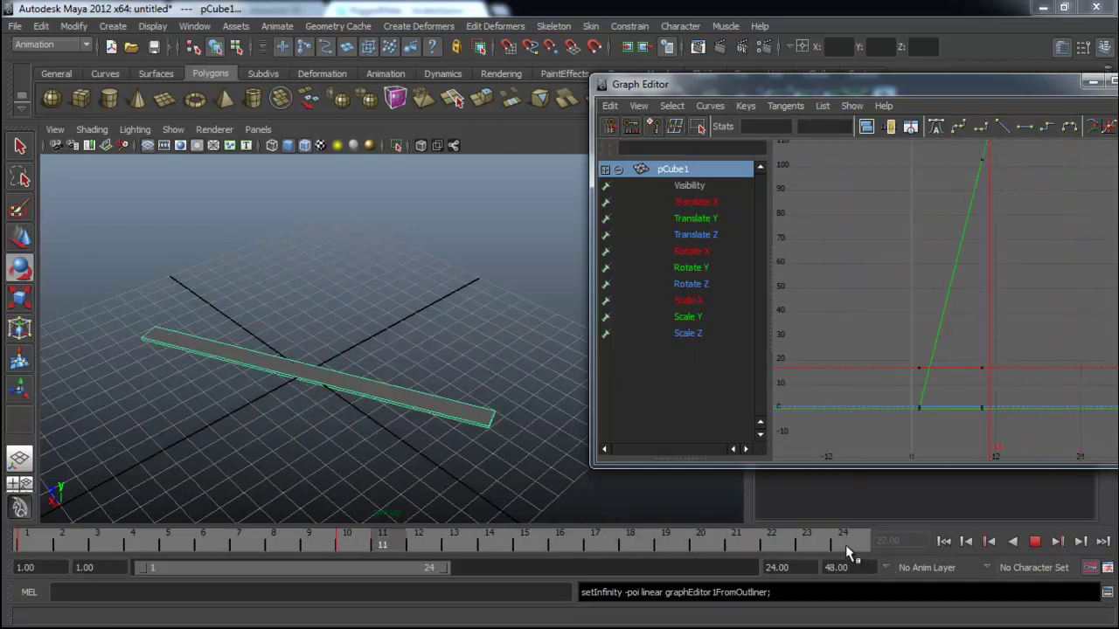
Extend the playback range to end at frame 500, watch the bar's rotation over it and stop playback
scroll(994, 271, down, 2)
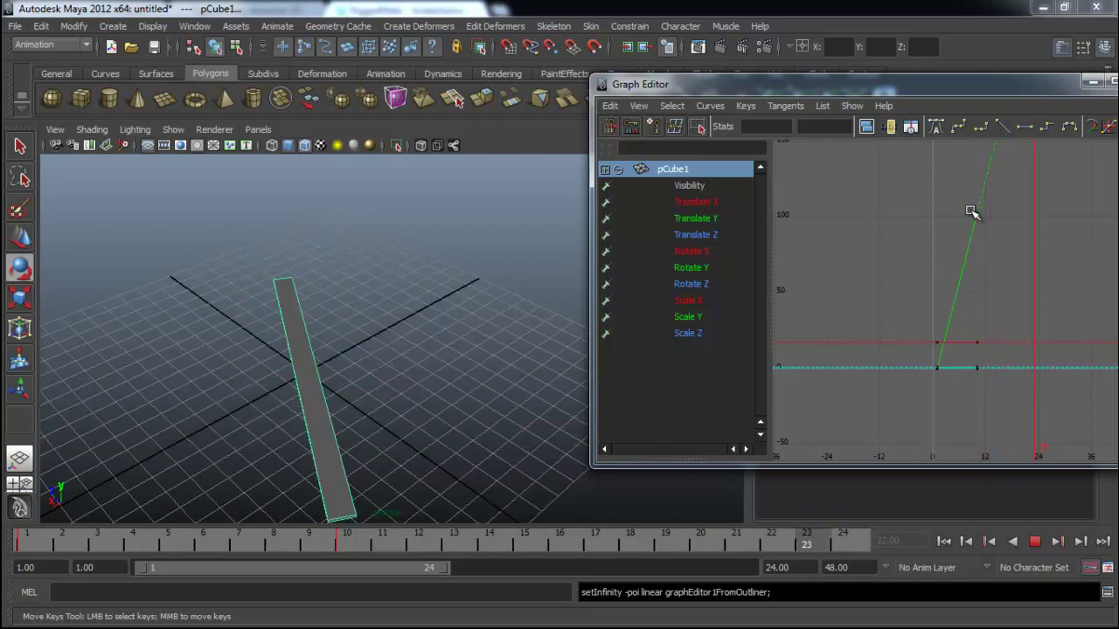
double_click(791, 568)
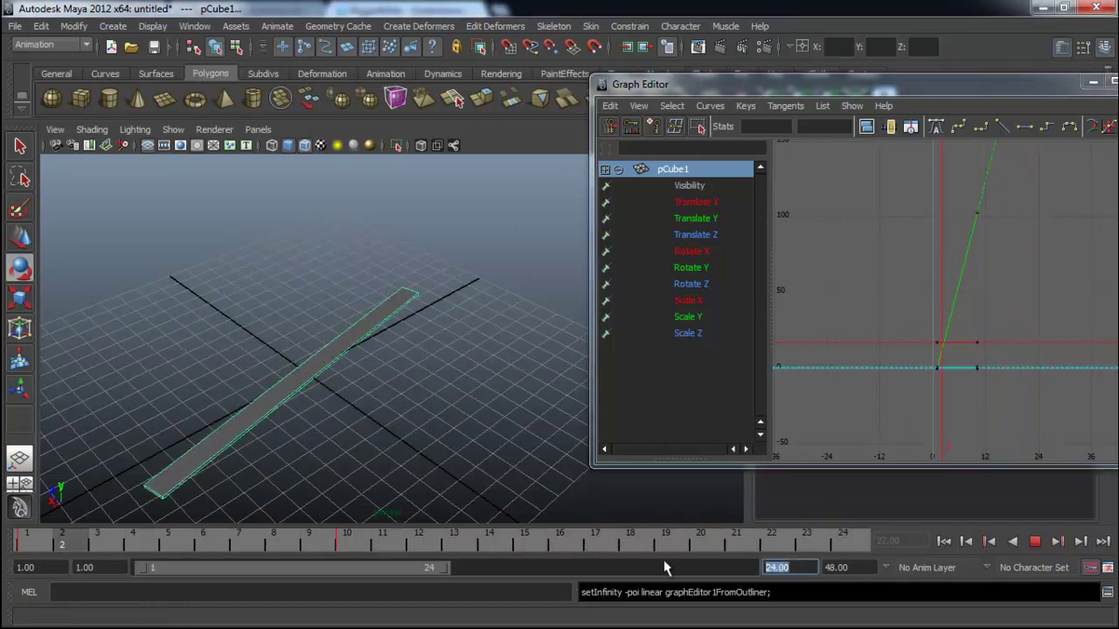
text(500)
key(Return)
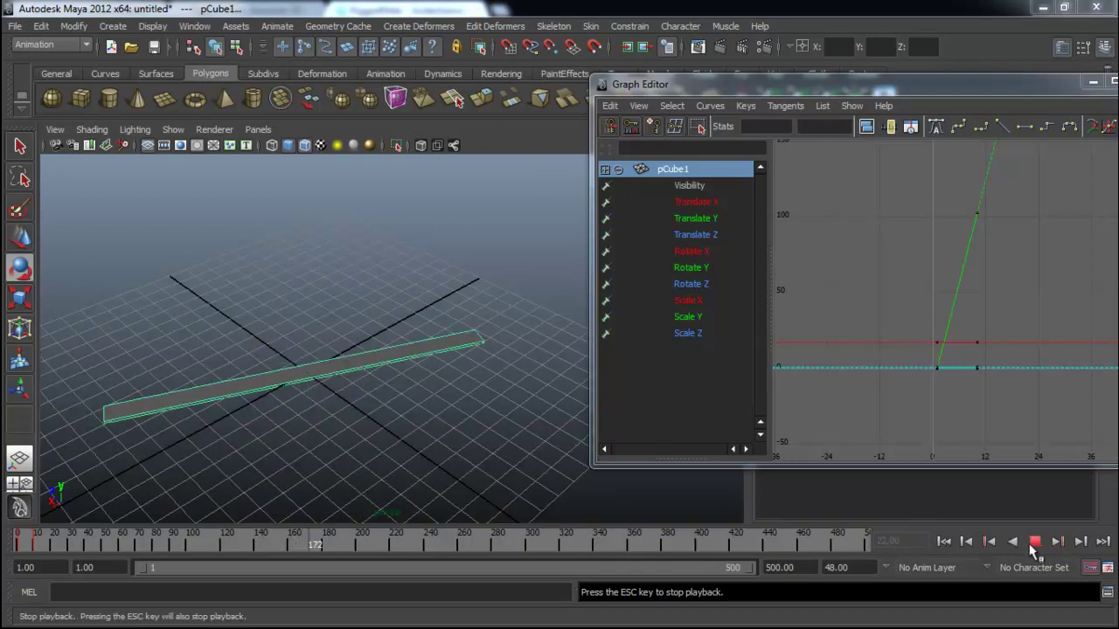
key(Escape)
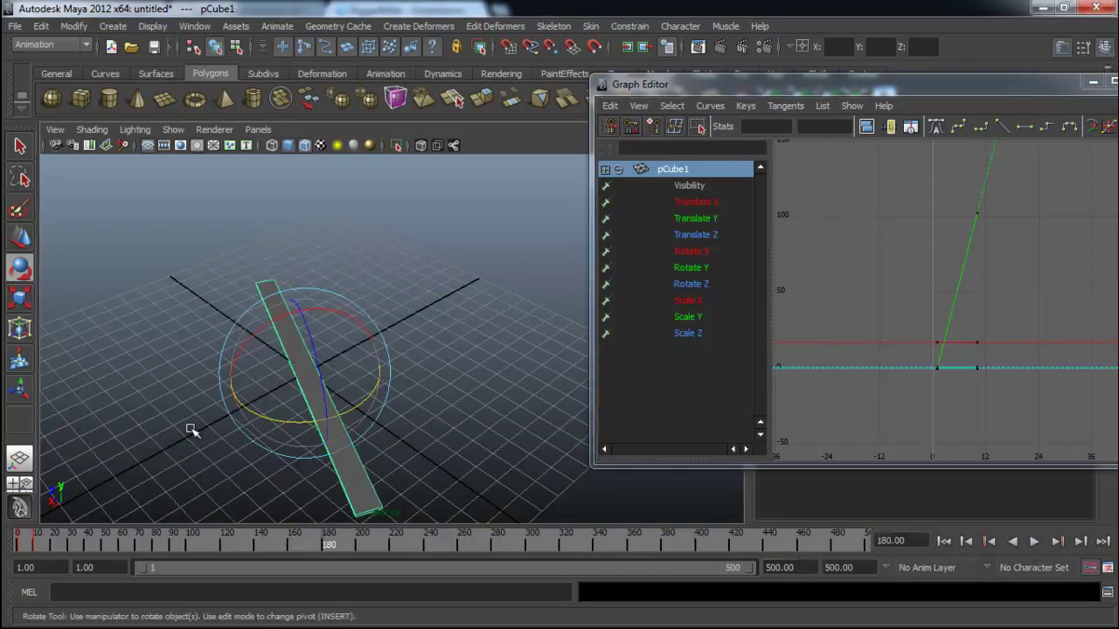
Replace the bar with a polygon sphere at the origin, stretched along X to a scale of about 9
key(Delete)
key(Delete)
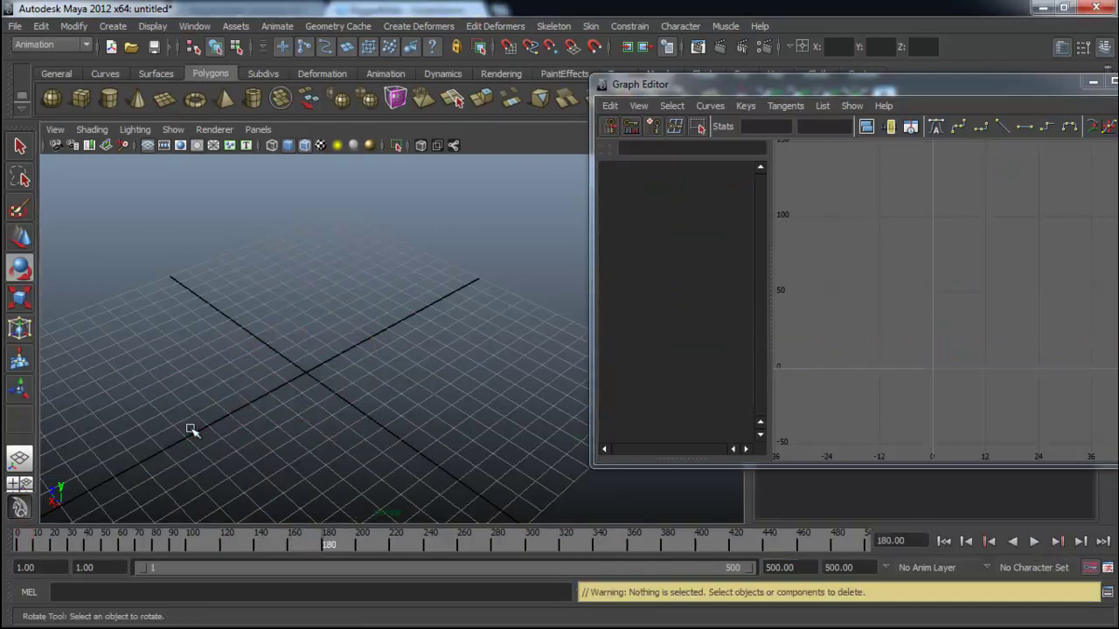
click(52, 98)
key(r)
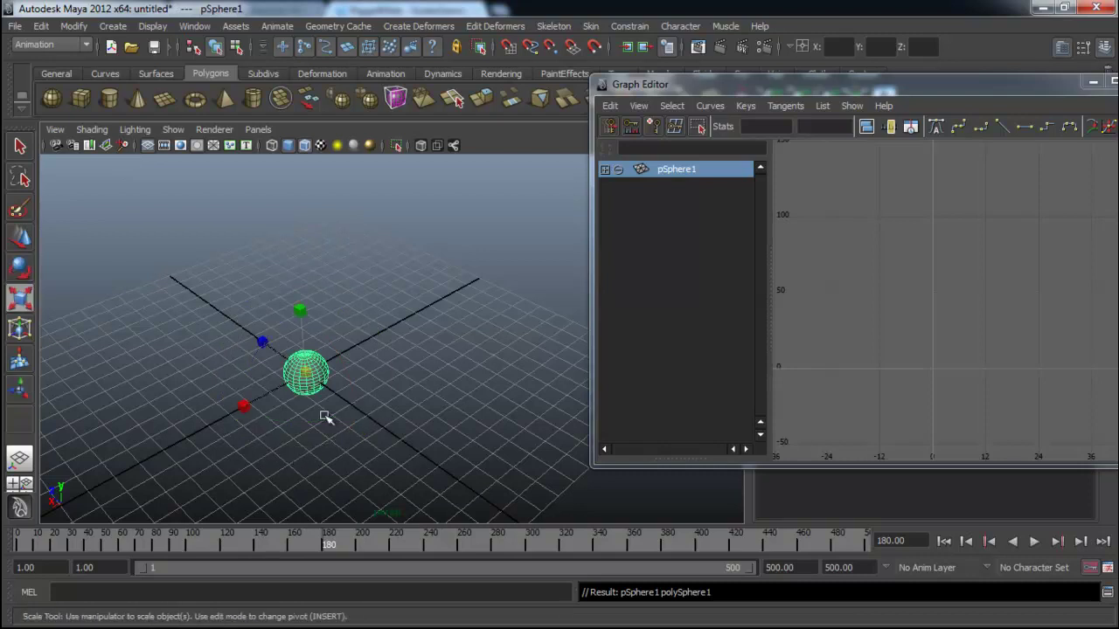
click(183, 472)
click(278, 376)
mouse_move(240, 411)
mouse_down()
mouse_move(253, 417)
mouse_move(240, 405)
mouse_move(204, 425)
mouse_move(219, 418)
mouse_up()
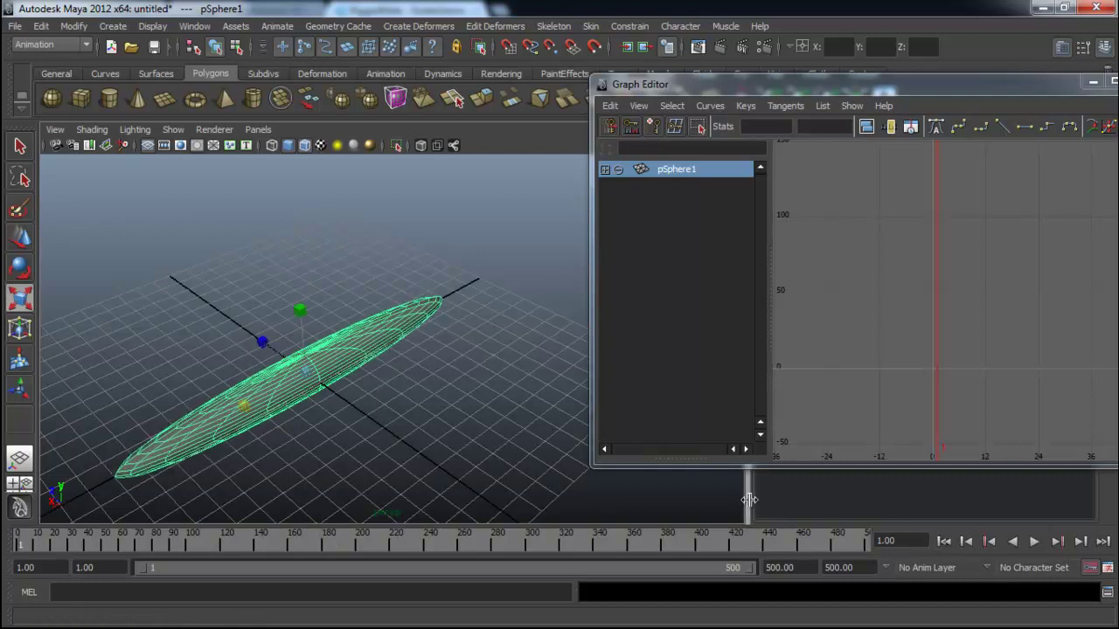
Set a key on all of the stretched sphere's attributes at frame 1
key(s)
key(alt+v)
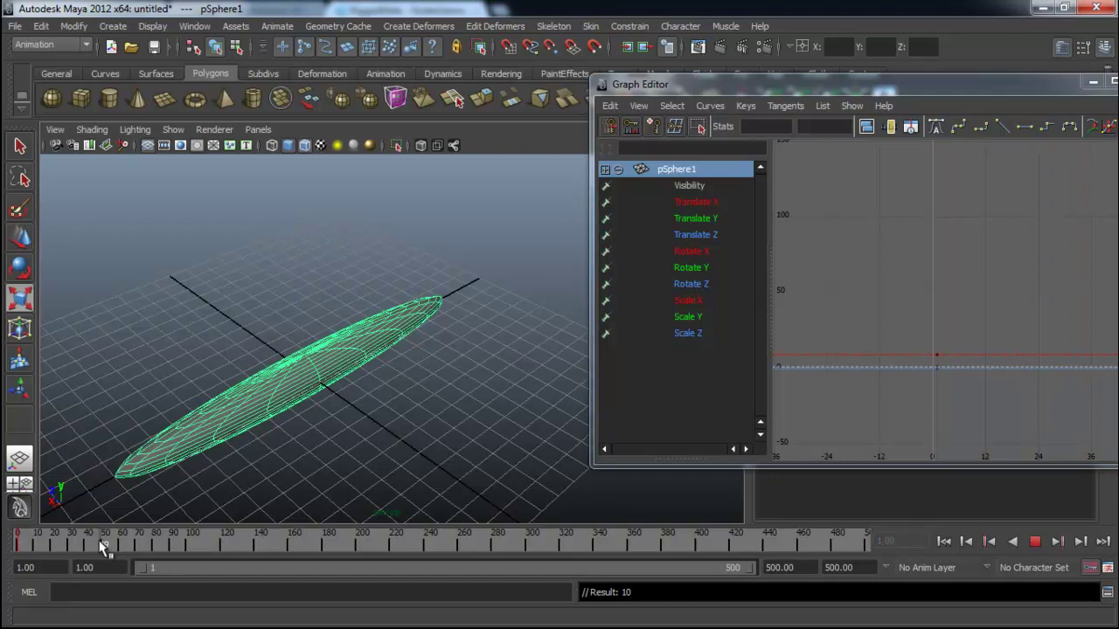
key(alt+v)
click(485, 414)
click(387, 344)
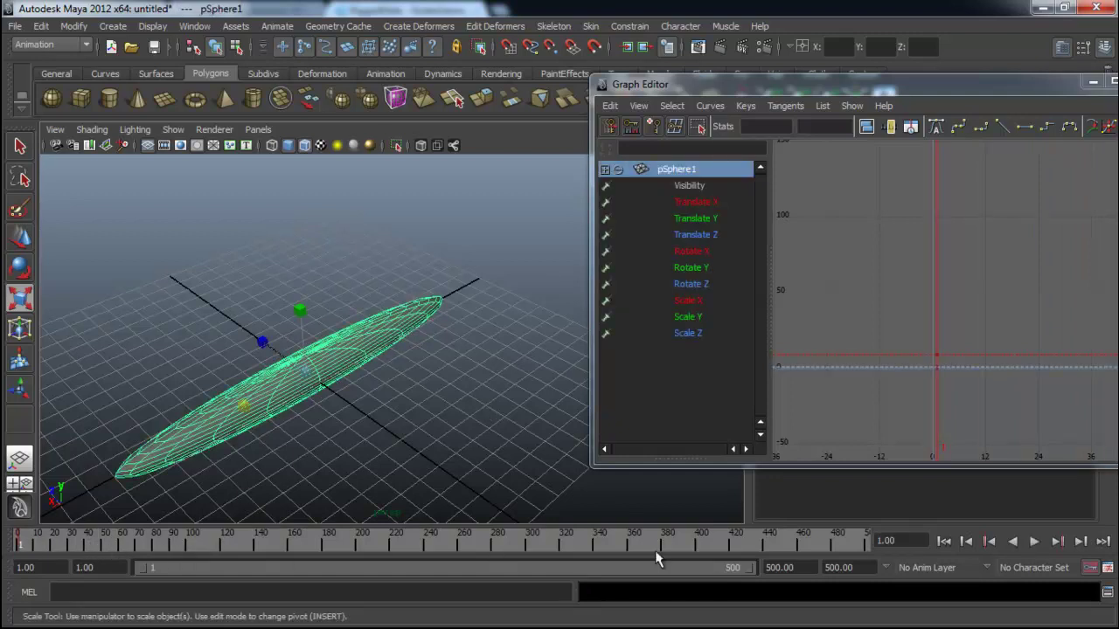
Shorten the playback range to end at frame 50 and key the stretched sphere at frame 10
drag(752, 568, 204, 569)
key(alt+v)
click(90, 548)
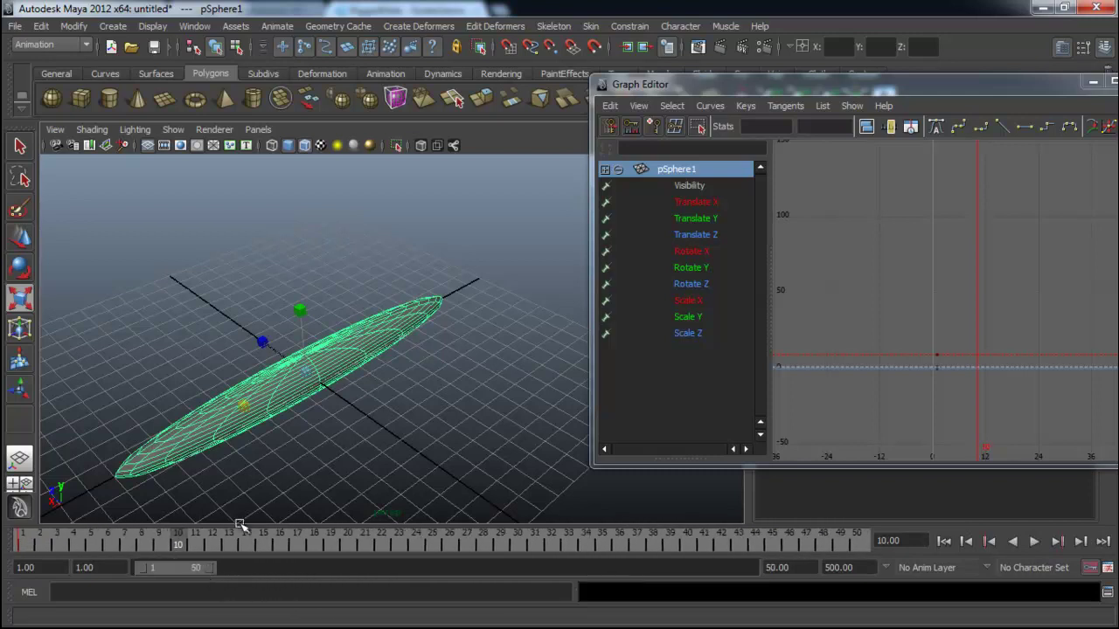
click(225, 400)
click(241, 405)
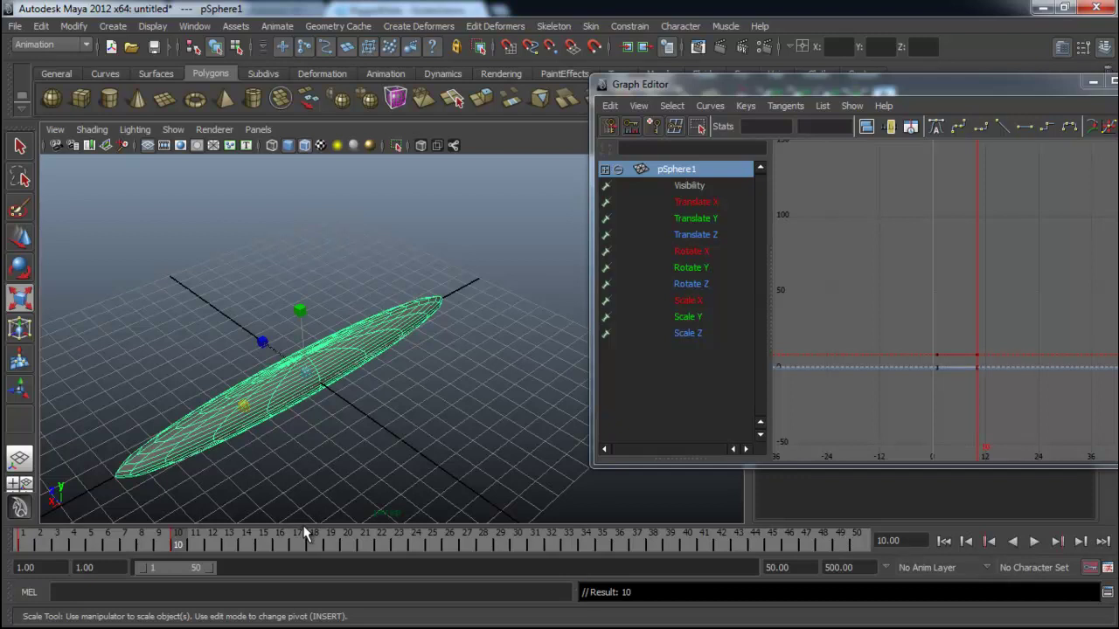
Rotate the stretched sphere about 90 degrees around Y at frame 10 and key the new rotation
key(e)
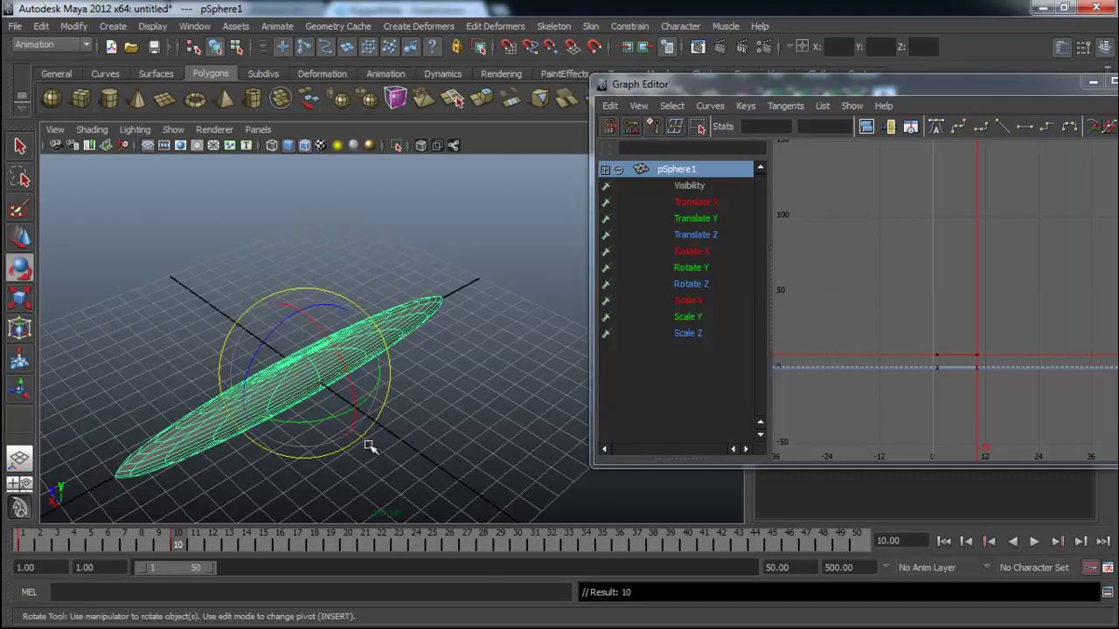
drag(305, 424, 539, 202)
key(s)
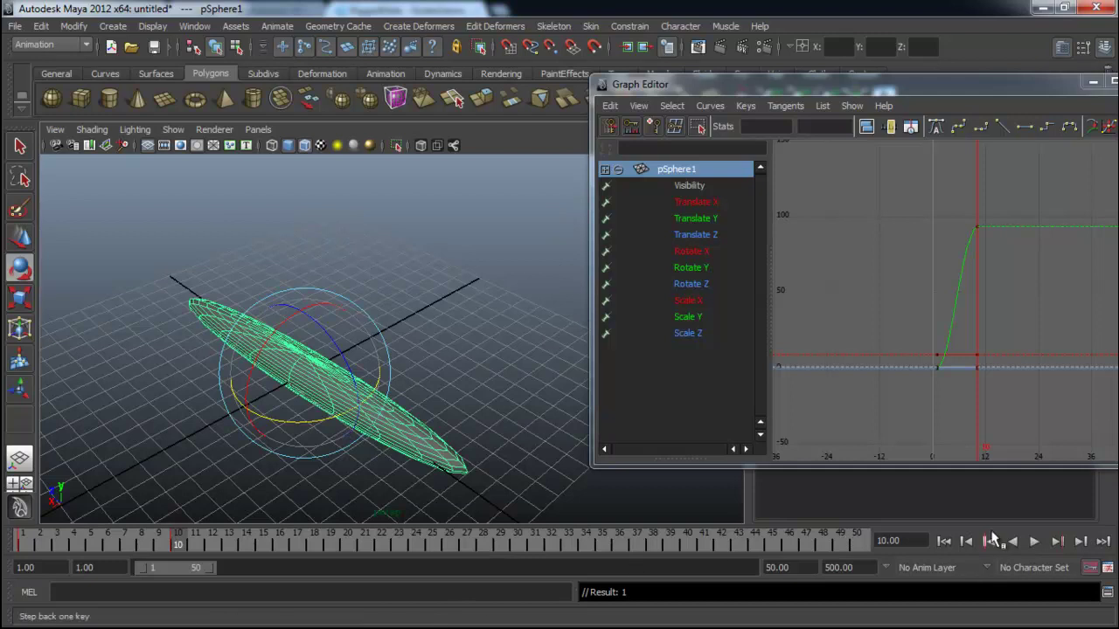
Play the sphere's rotation from the start of the timeline and stop it
click(955, 543)
click(1033, 542)
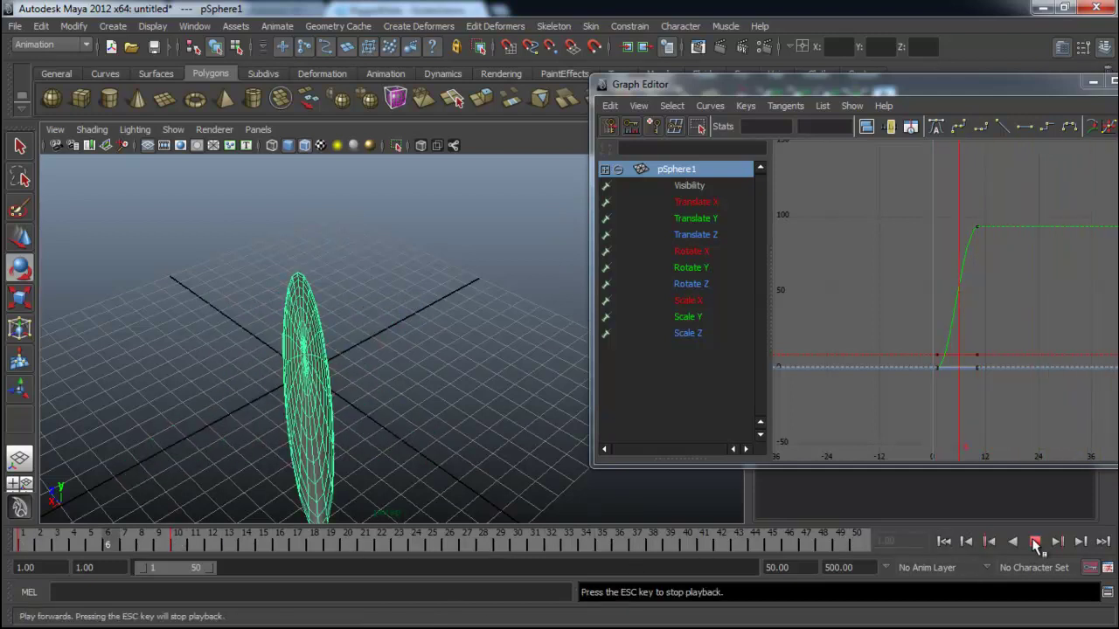
click(1034, 542)
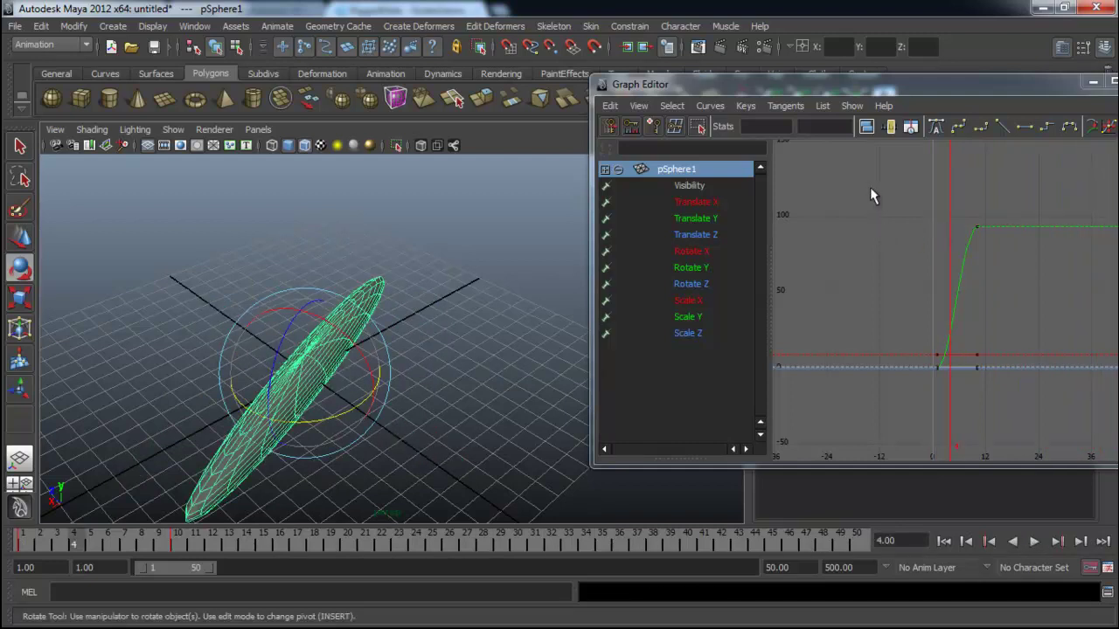
Compare the Graph Editor's contents with the sphere deselected and selected, leaving the sphere selected
drag(869, 196, 1058, 382)
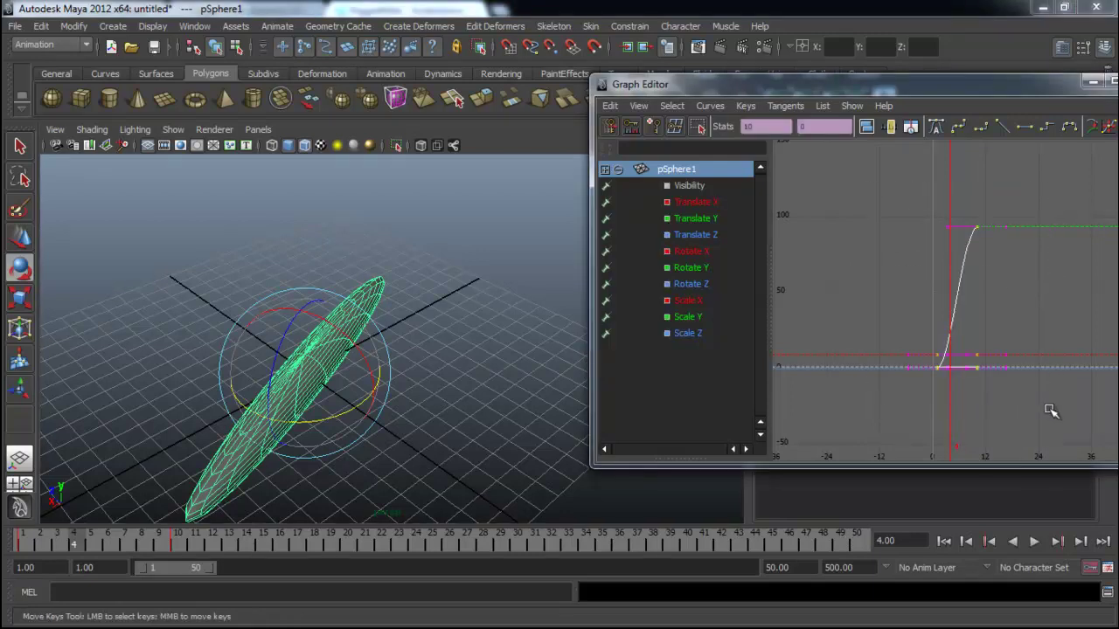
click(873, 220)
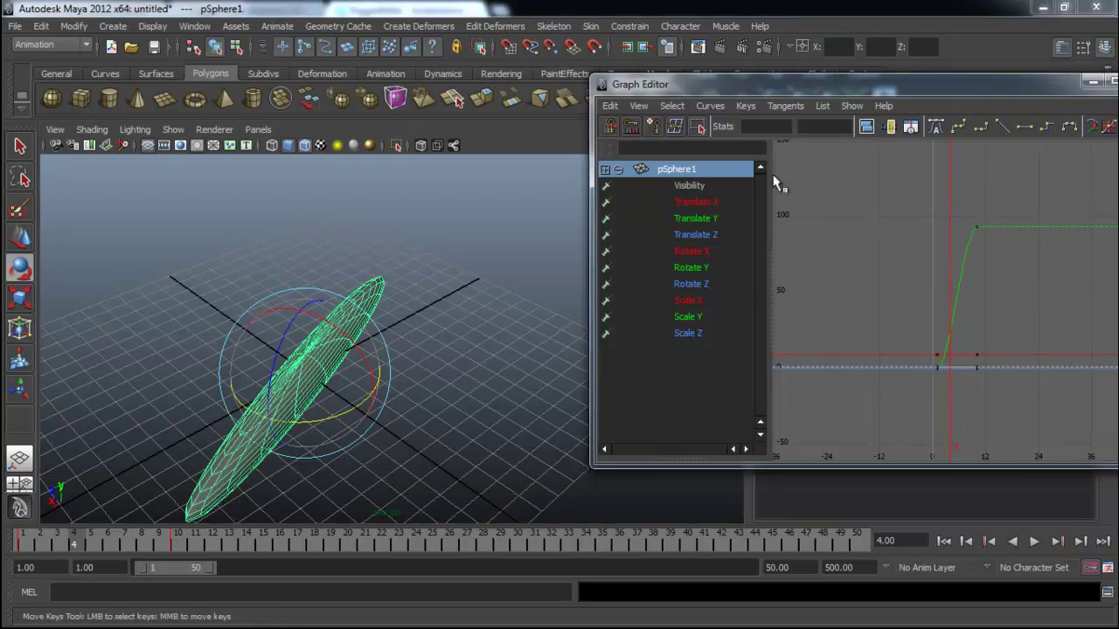
click(406, 261)
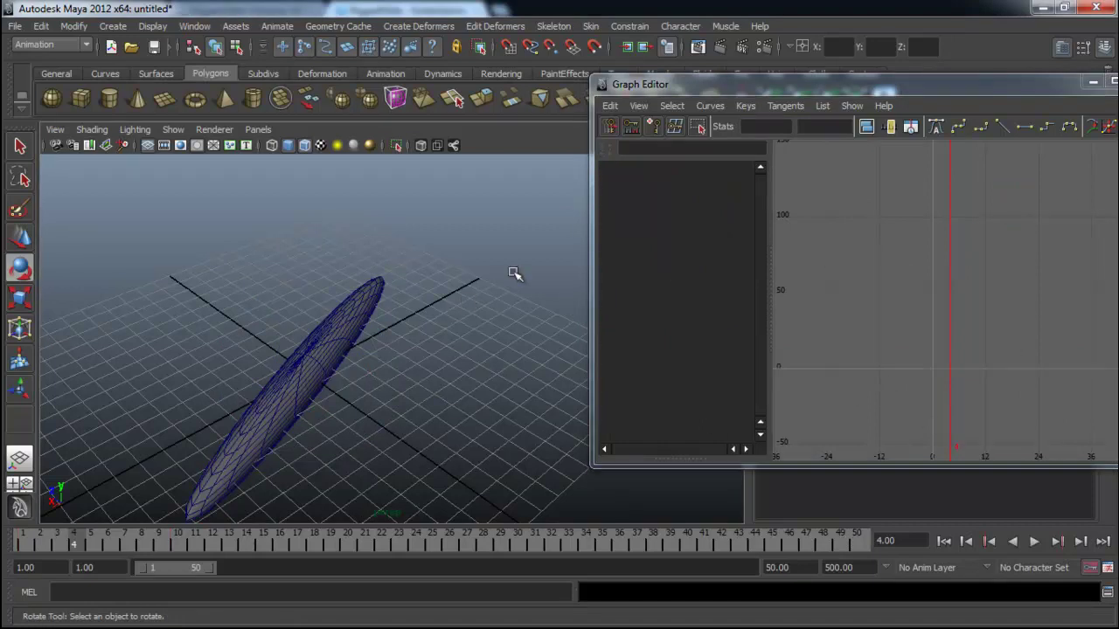
click(355, 337)
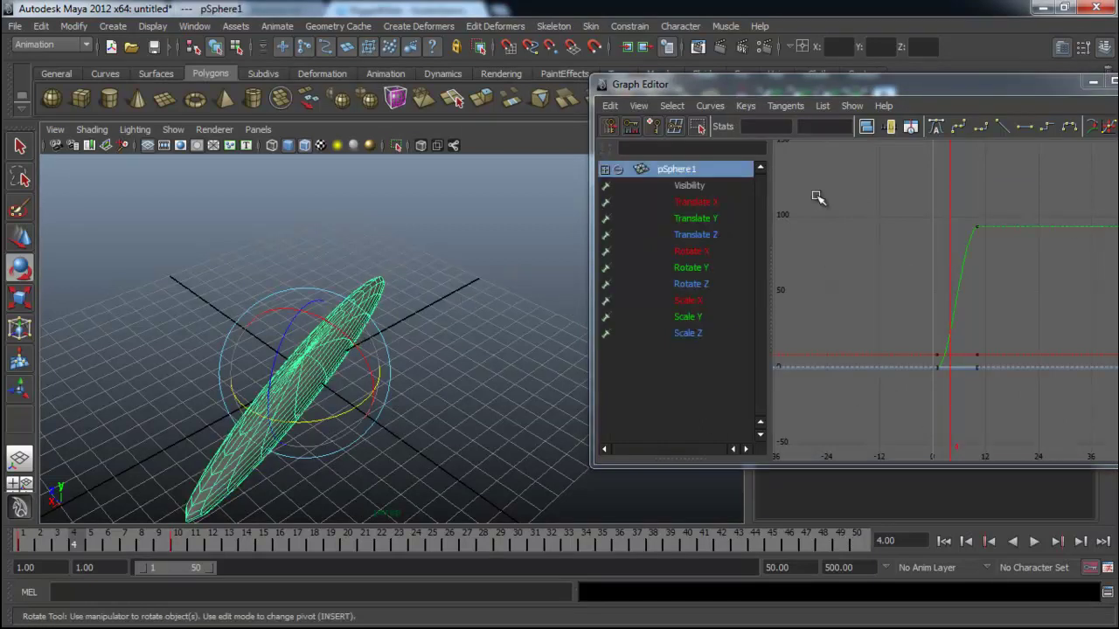
click(441, 218)
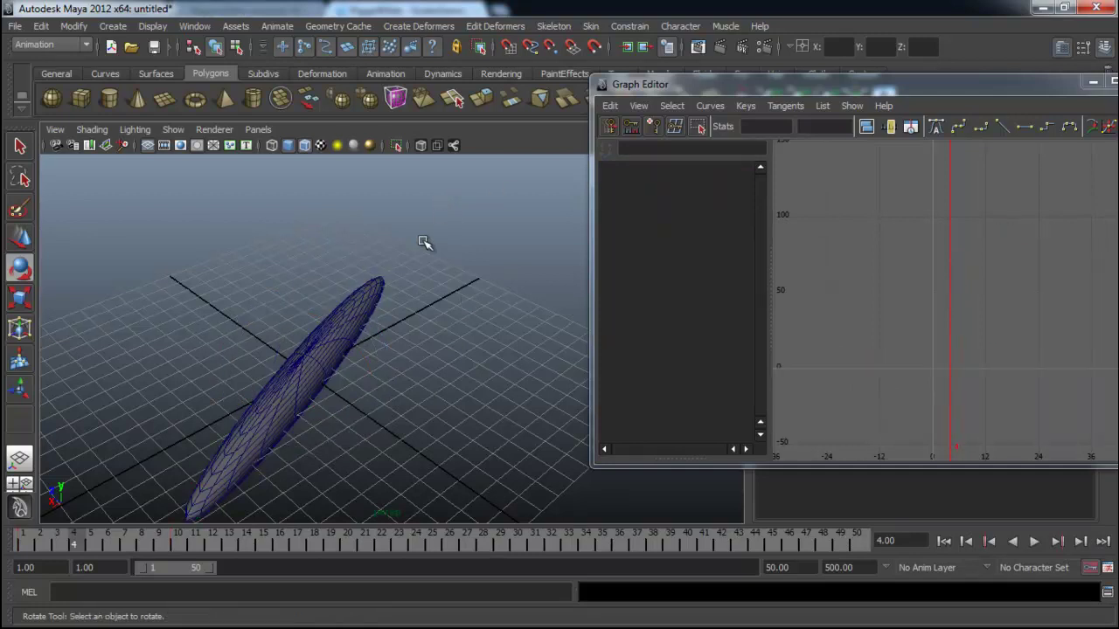
click(344, 333)
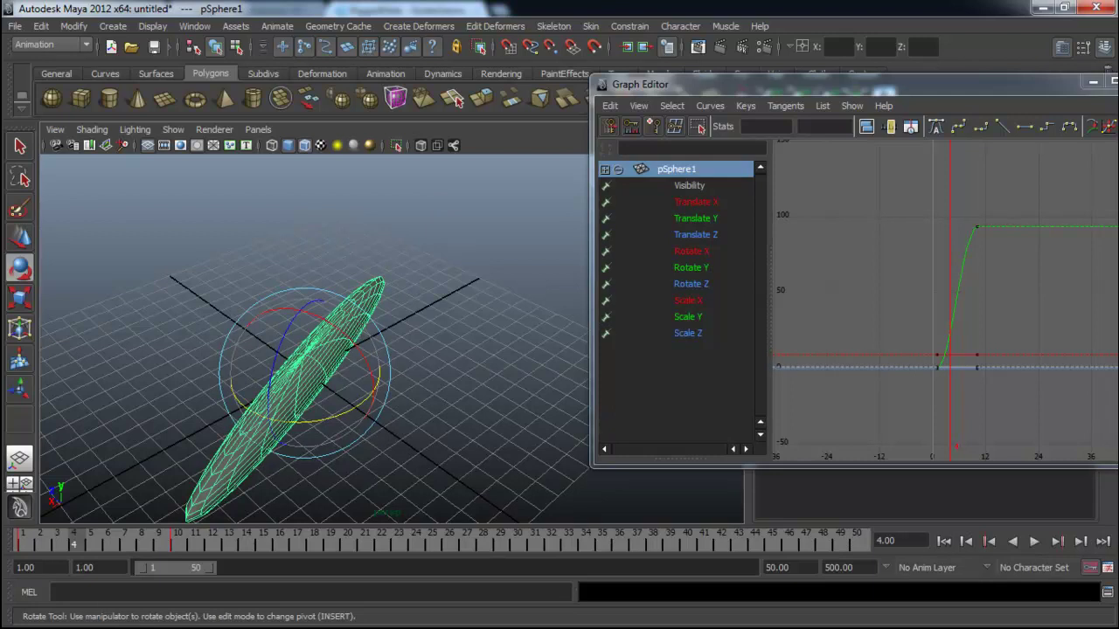
Close the Graph Editor and reopen it, placing it beside the sphere and clear of the timeline
drag(885, 85, 735, 142)
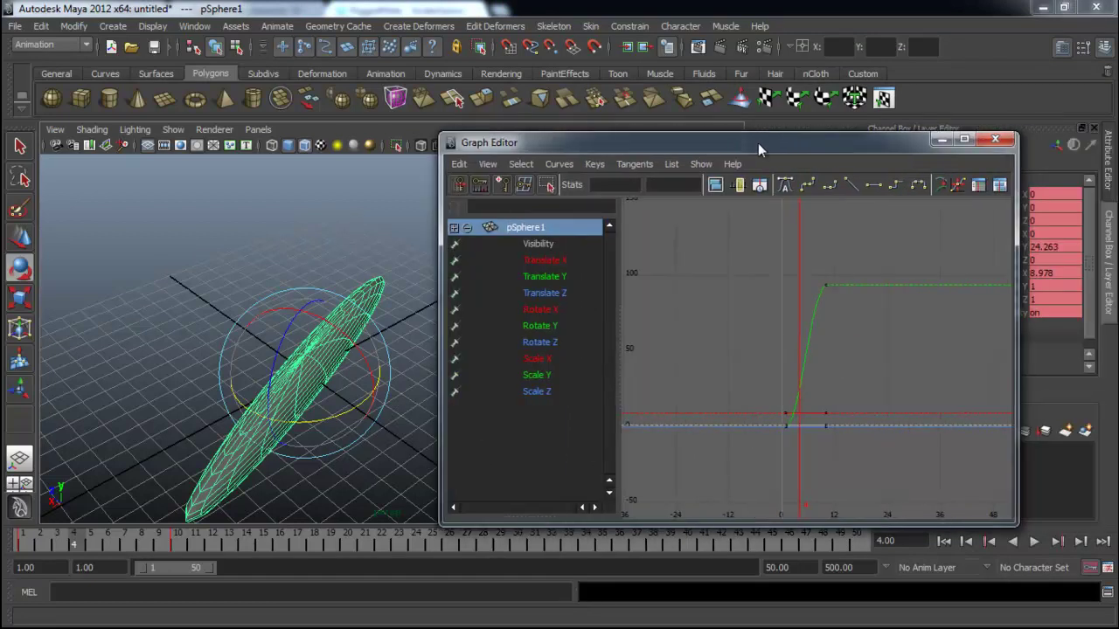
click(993, 141)
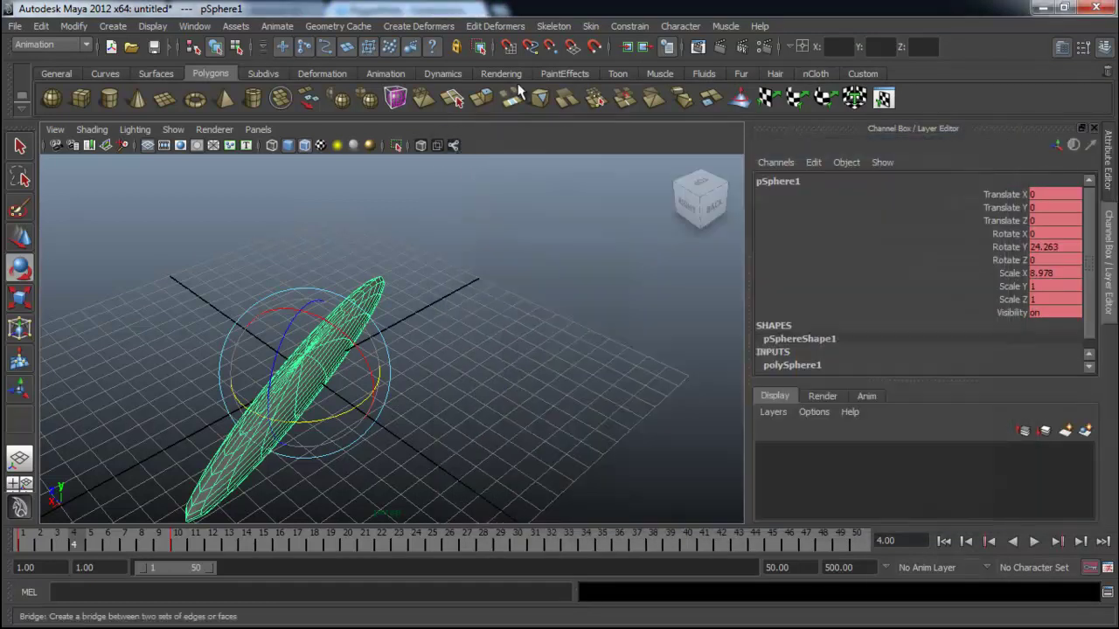
click(194, 26)
mouse_move(258, 81)
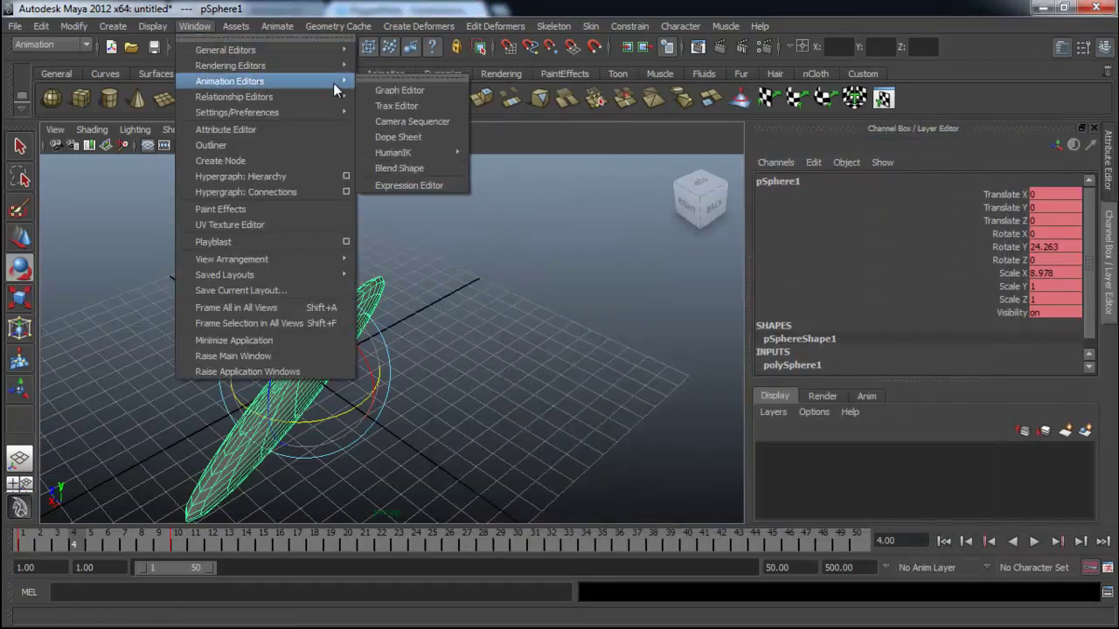
click(434, 91)
drag(740, 148, 841, 129)
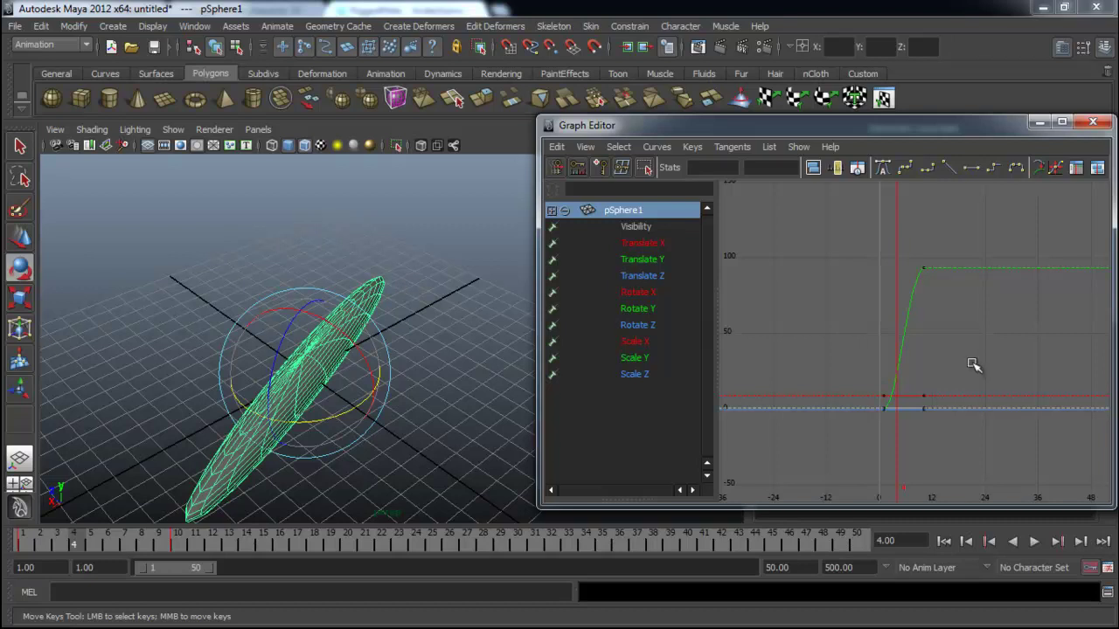
Give all keys of the sphere's animation curves Linear tangents and play the animation
drag(983, 252, 956, 407)
click(1012, 441)
drag(819, 495, 821, 494)
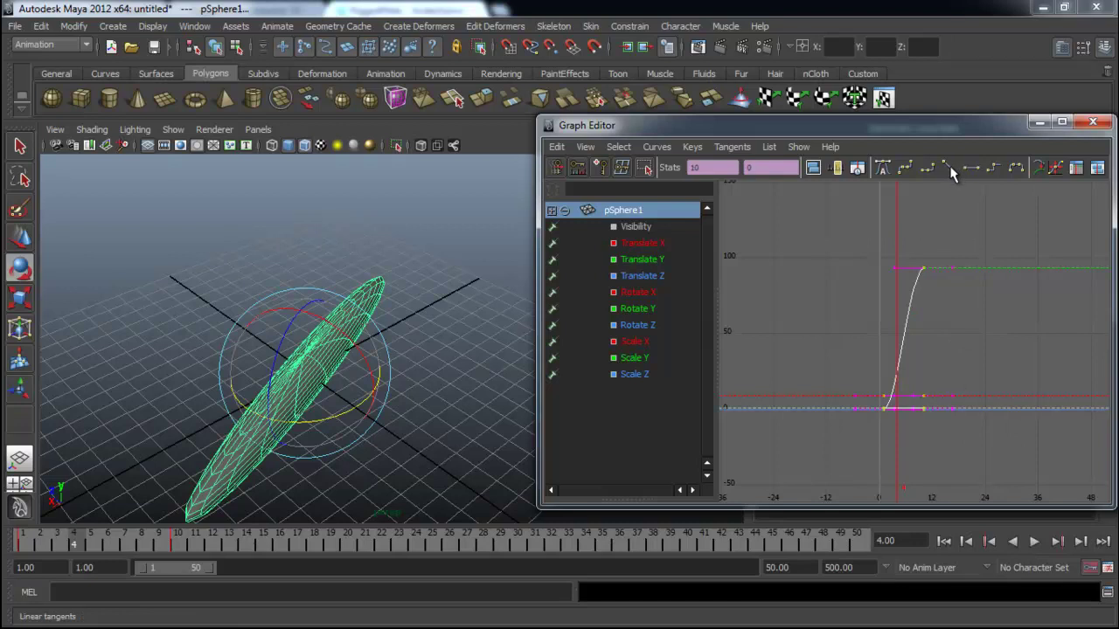
click(950, 169)
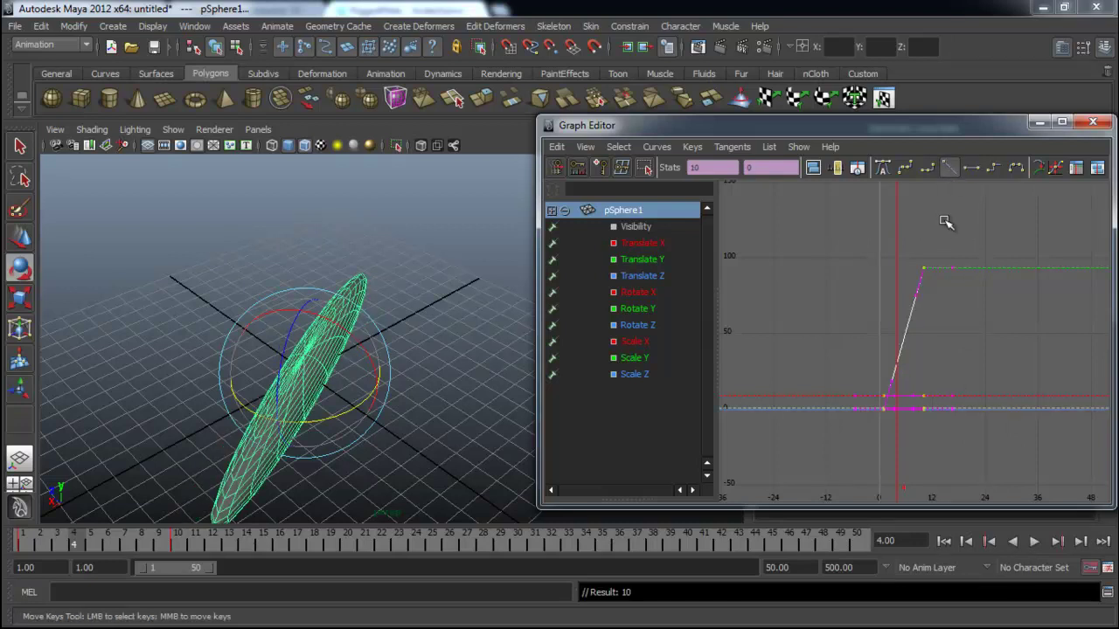
click(1034, 541)
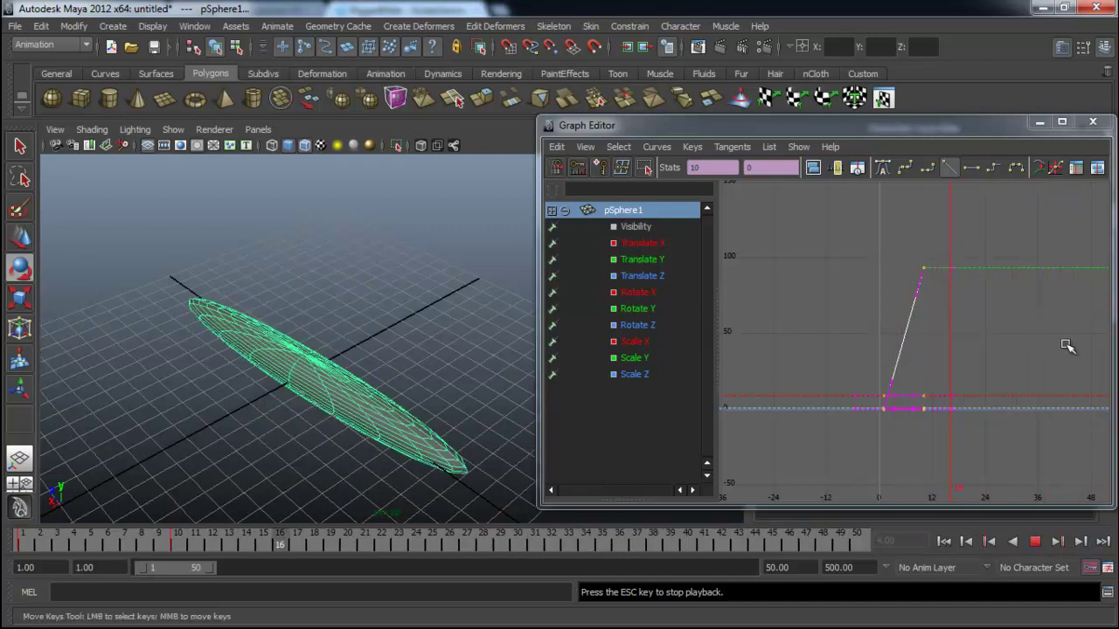
Try Plateau tangents and a 13-frame playback range during playback, returning to Linear tangents and a range ending at frame 50
click(1015, 168)
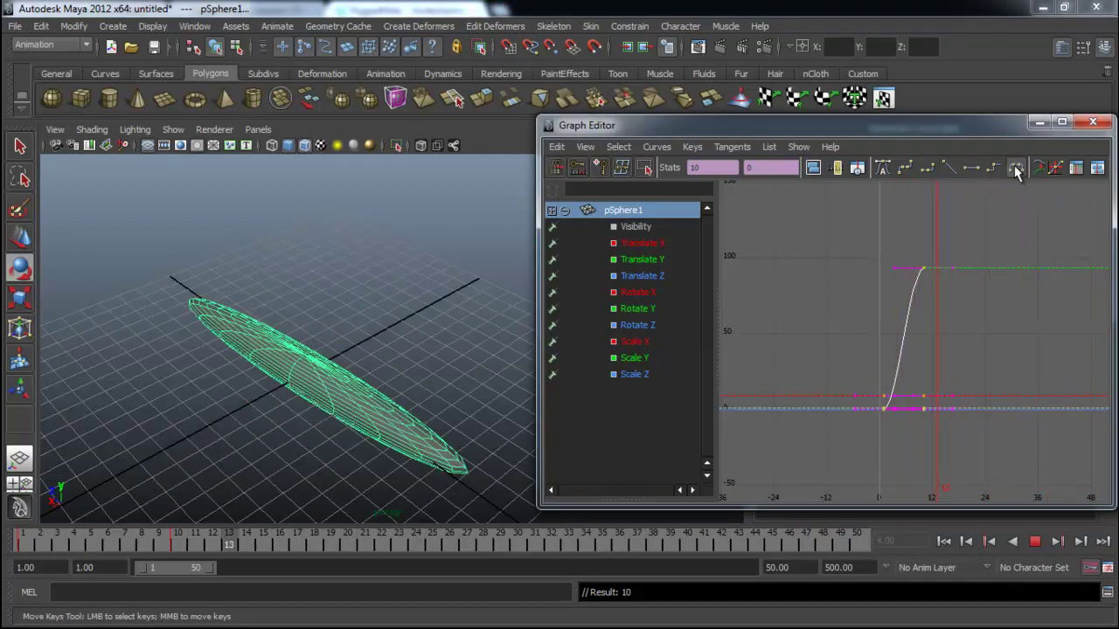
click(949, 168)
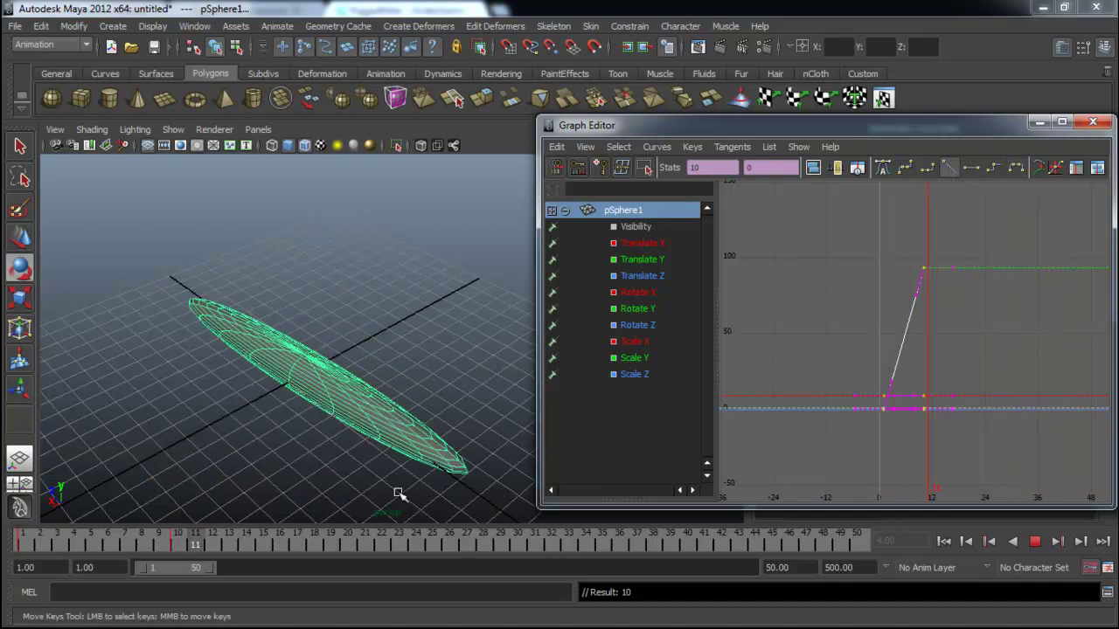
drag(212, 570, 174, 568)
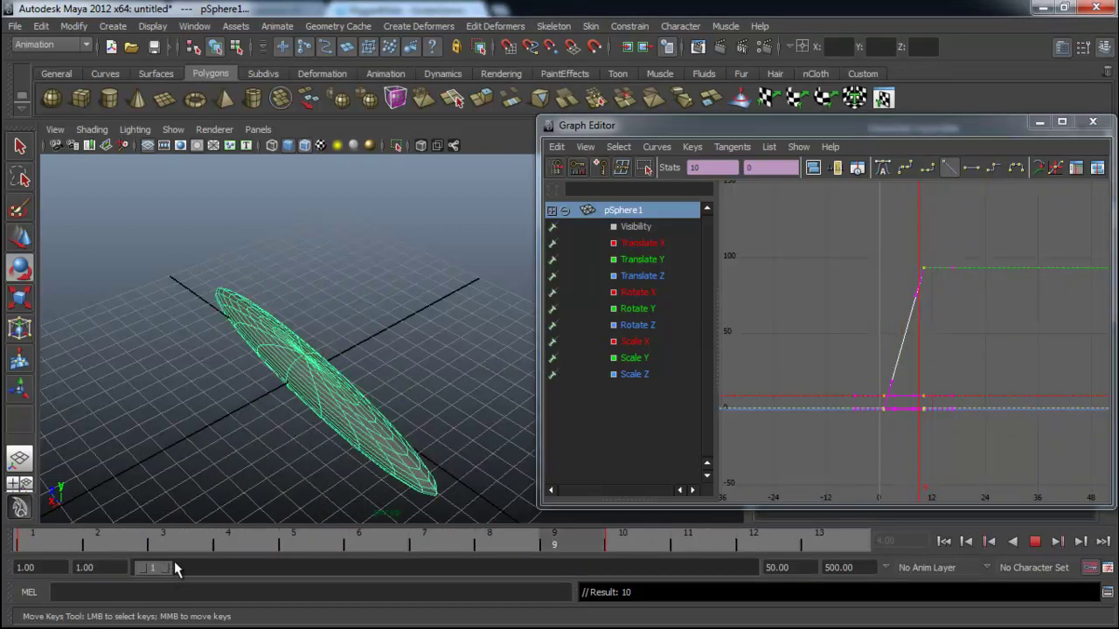
drag(166, 569, 214, 558)
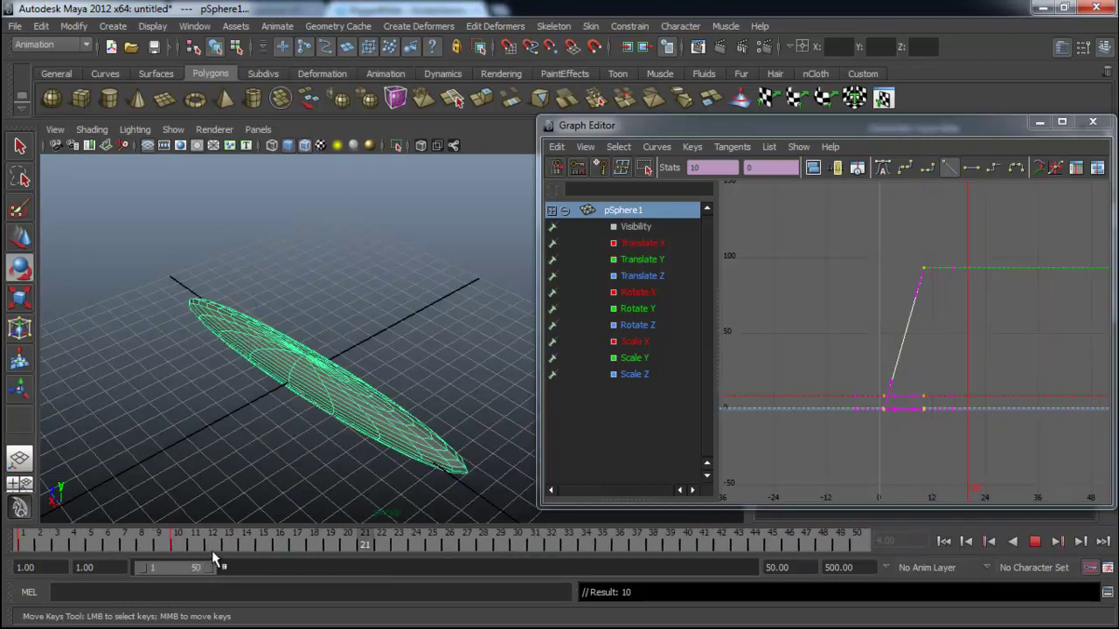
Check the Graph Editor's Infinity display setting and clear the selection of the keys and the sphere
click(585, 148)
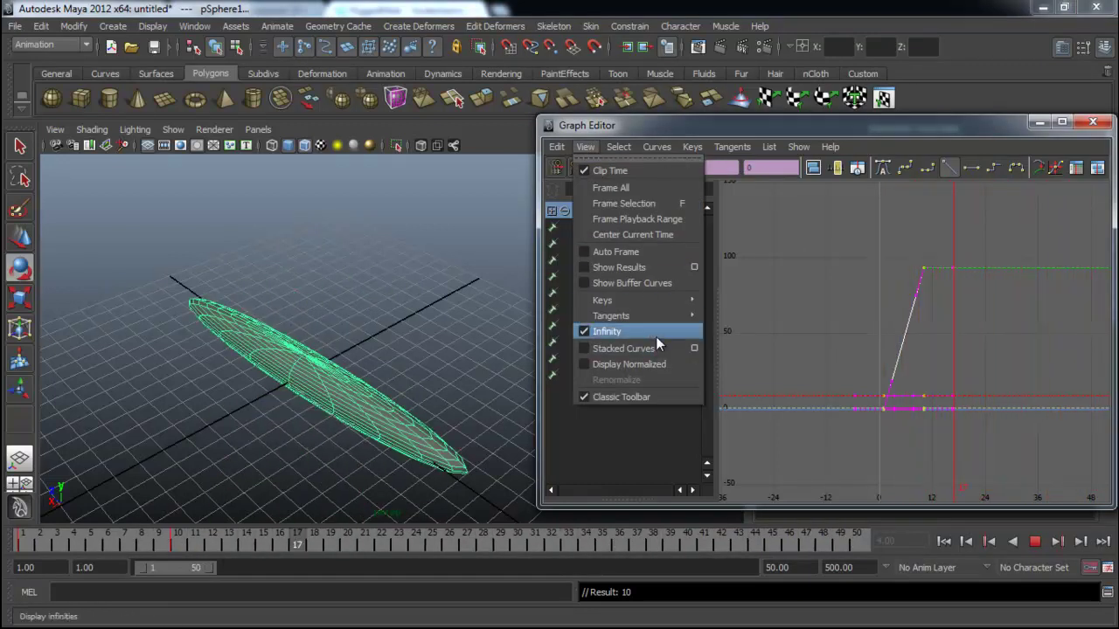
click(883, 247)
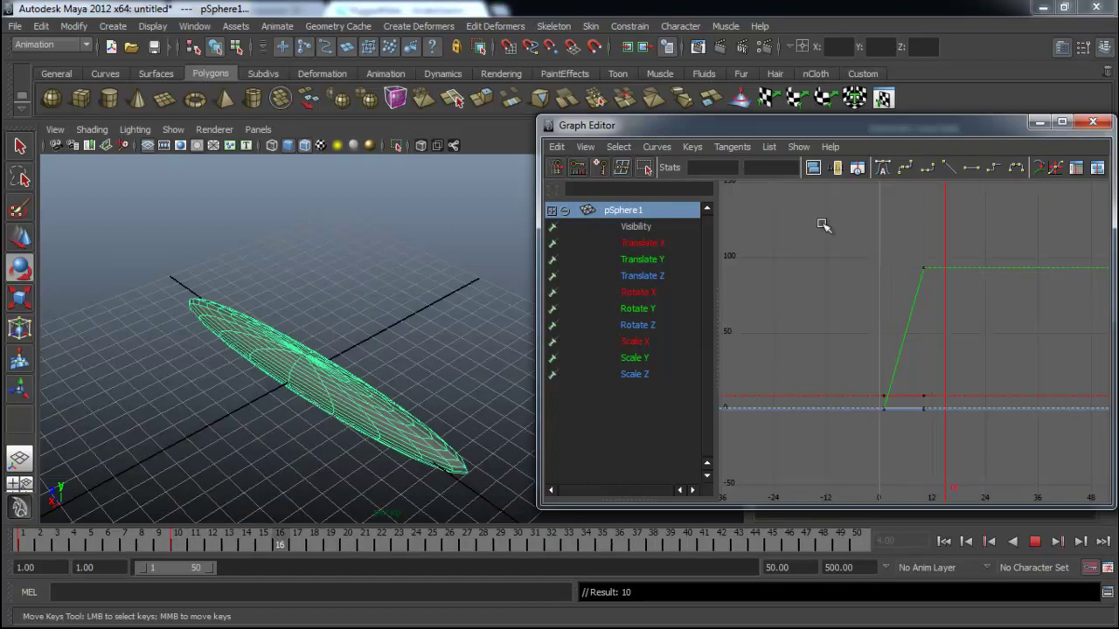
click(412, 357)
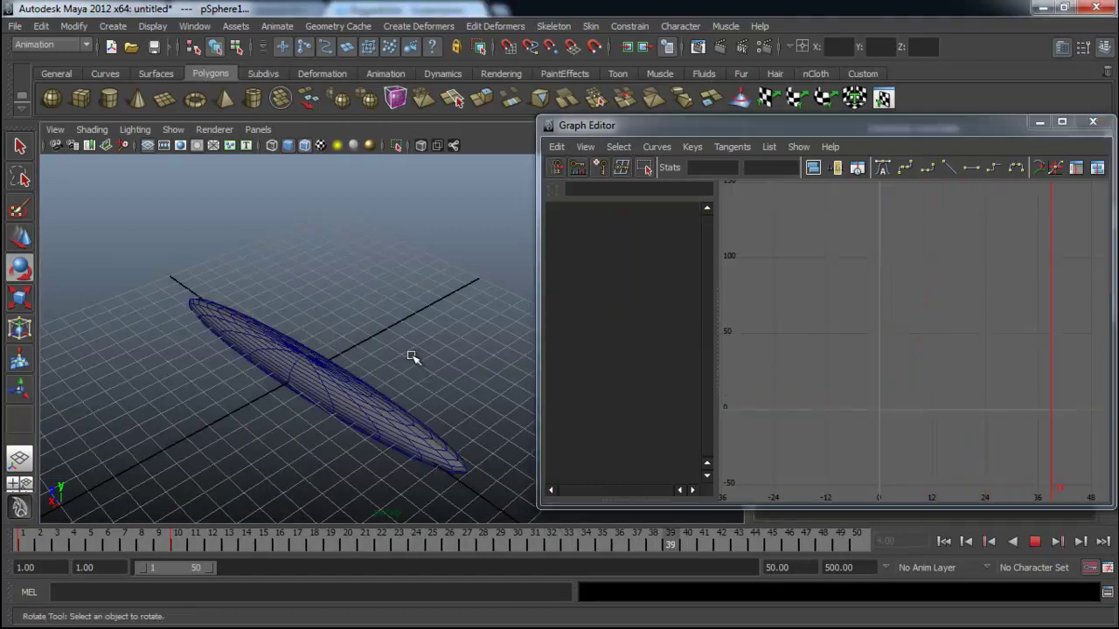
Select the stretched sphere and set the post infinity of its animation curves to Linear
click(330, 384)
click(367, 365)
click(345, 394)
click(423, 347)
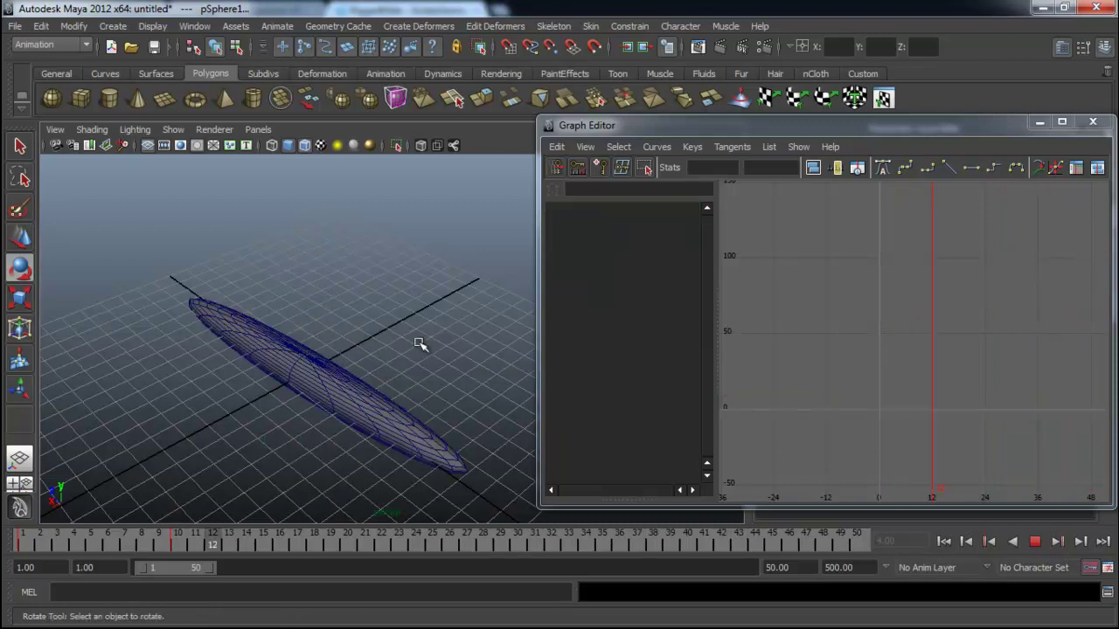
click(329, 393)
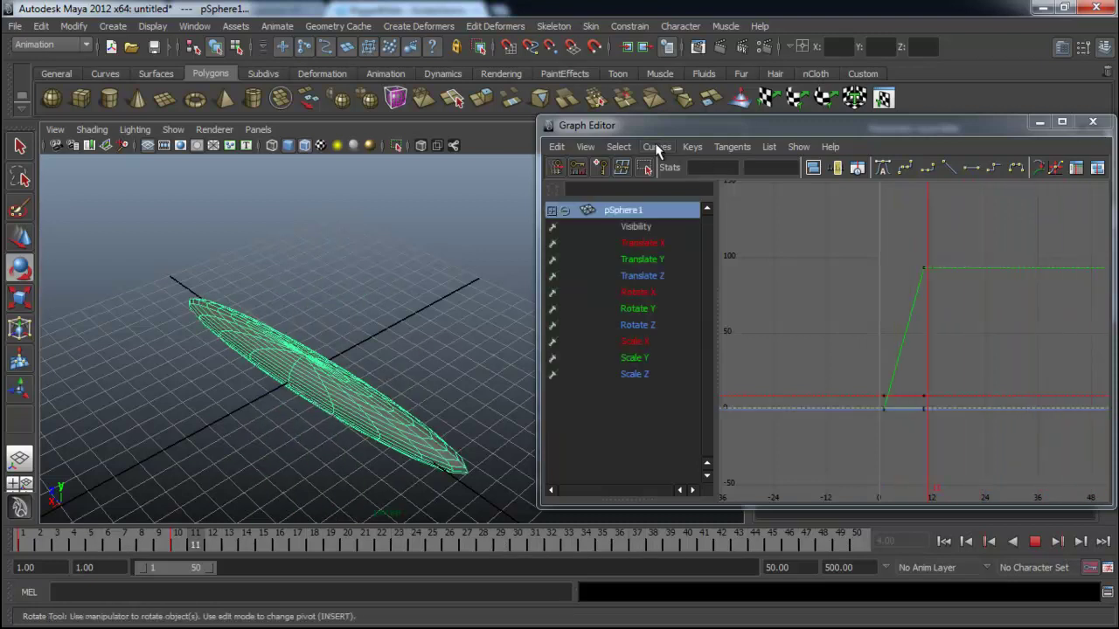
click(657, 147)
mouse_move(720, 187)
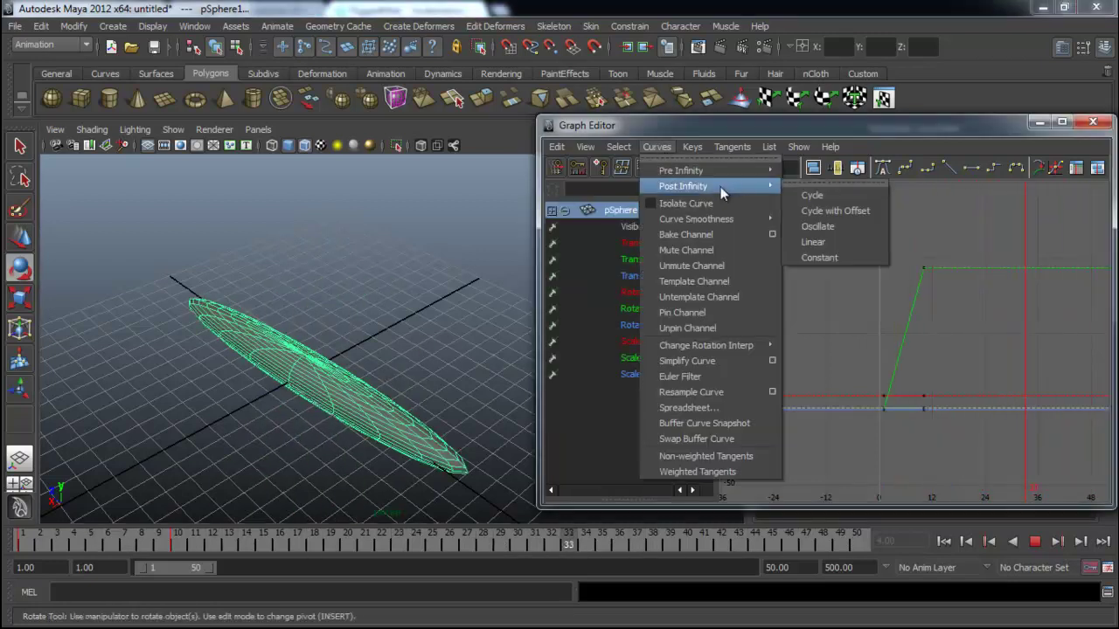
click(853, 259)
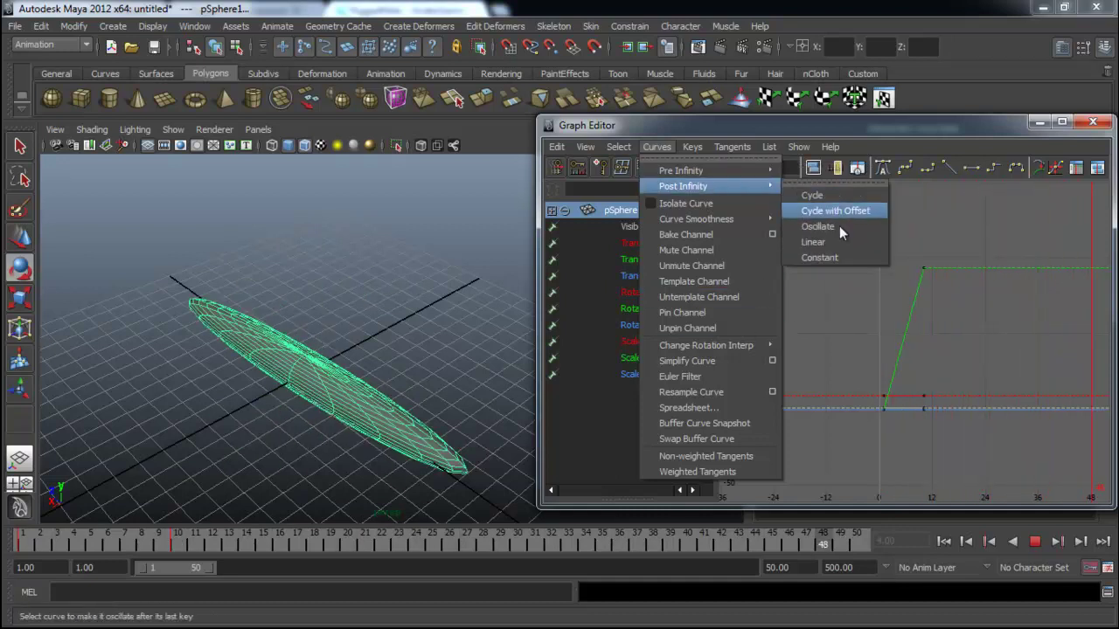
click(834, 241)
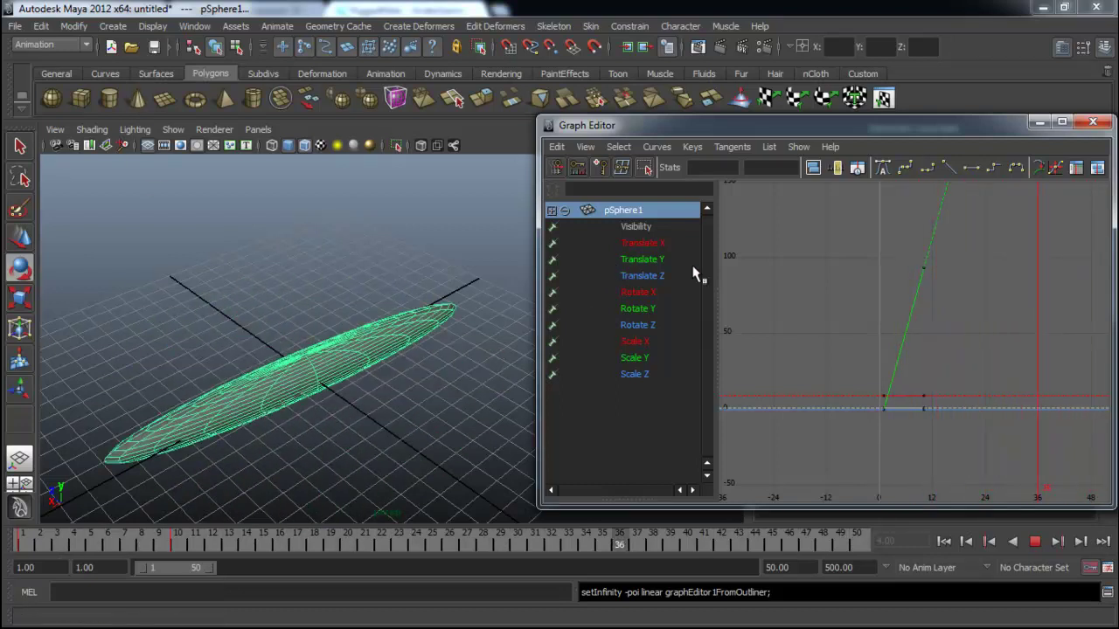
Try Cycle and Cycle with Offset as the post infinity of the sphere's curves, checking how each extends the graph
click(670, 147)
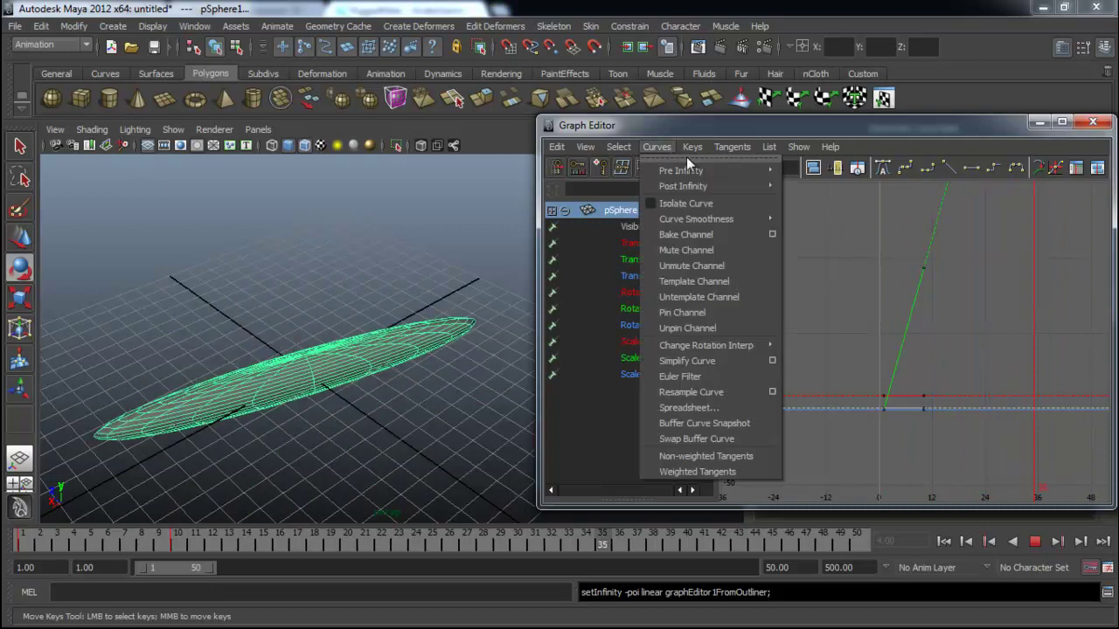
mouse_move(707, 186)
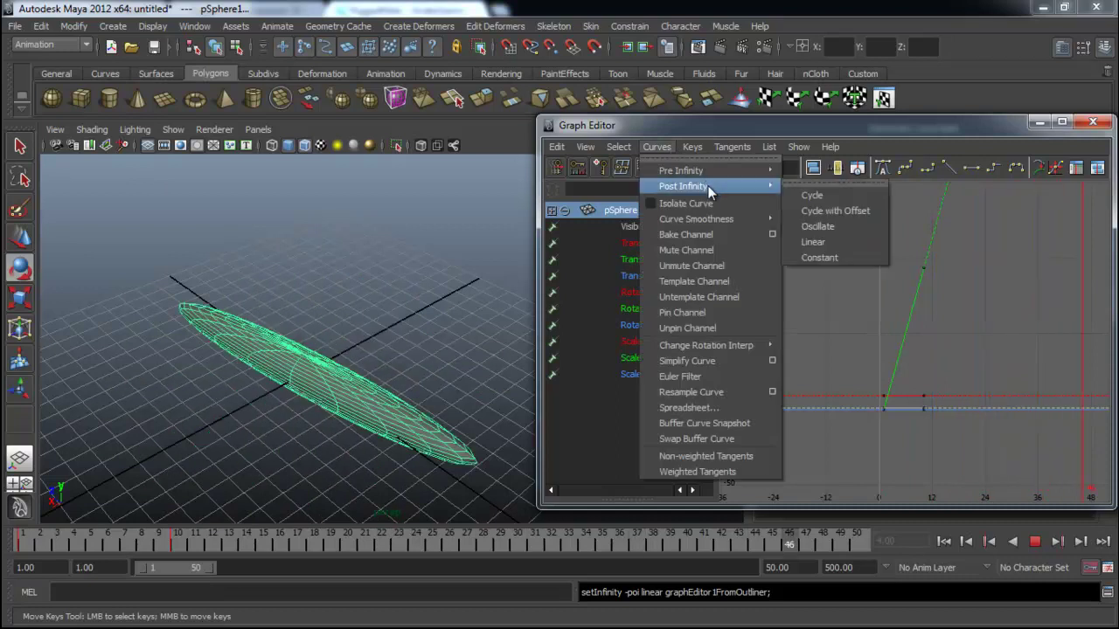
click(828, 197)
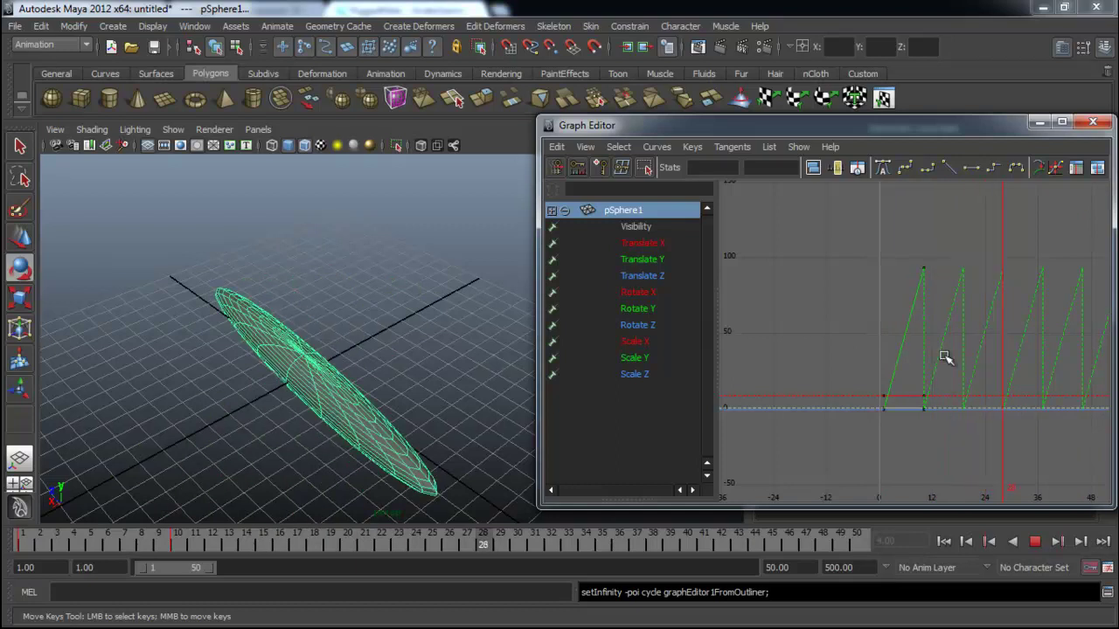
click(669, 149)
mouse_move(679, 183)
click(848, 212)
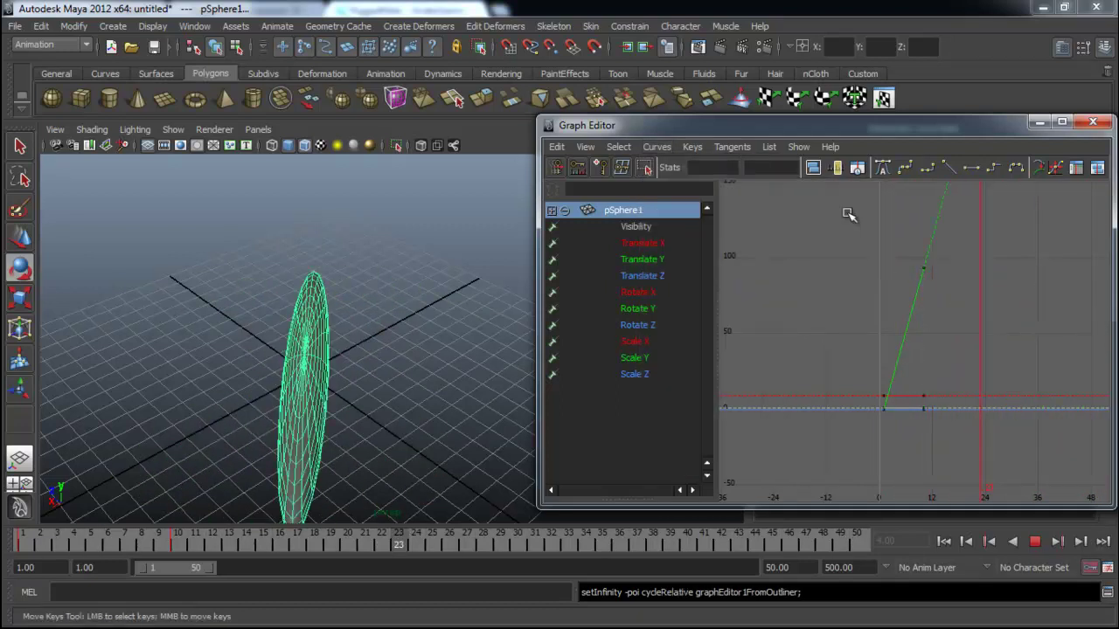
scroll(968, 376, down, 10)
scroll(968, 367, up, 10)
scroll(968, 365, down, 10)
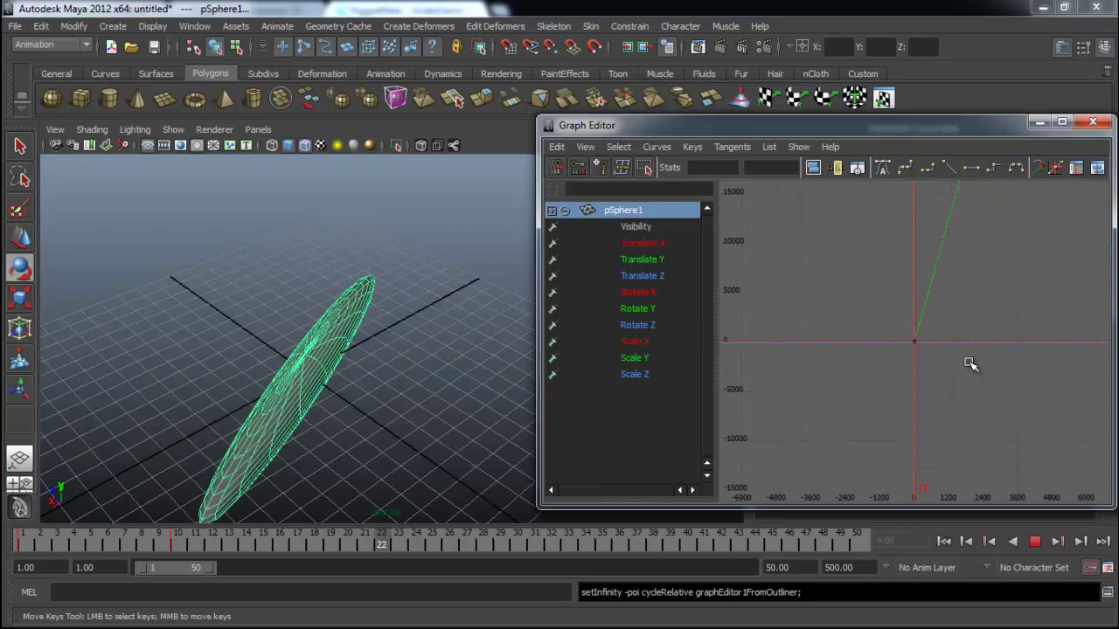
scroll(969, 365, up, 10)
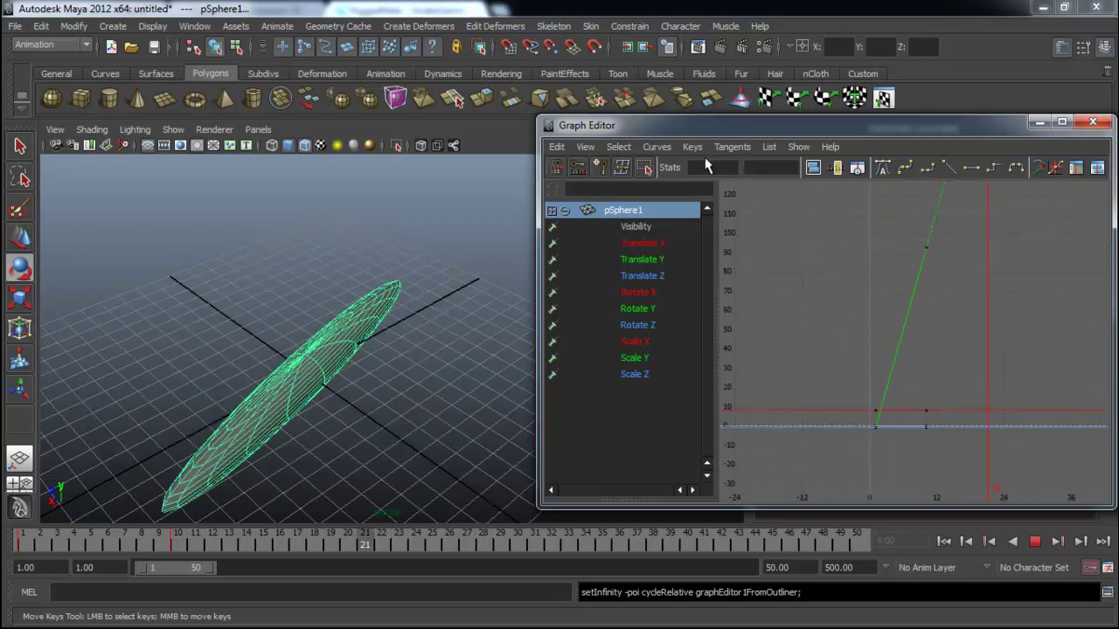
Try Oscillate as the post infinity of the sphere's curves, returning them to Constant
click(656, 147)
mouse_move(700, 186)
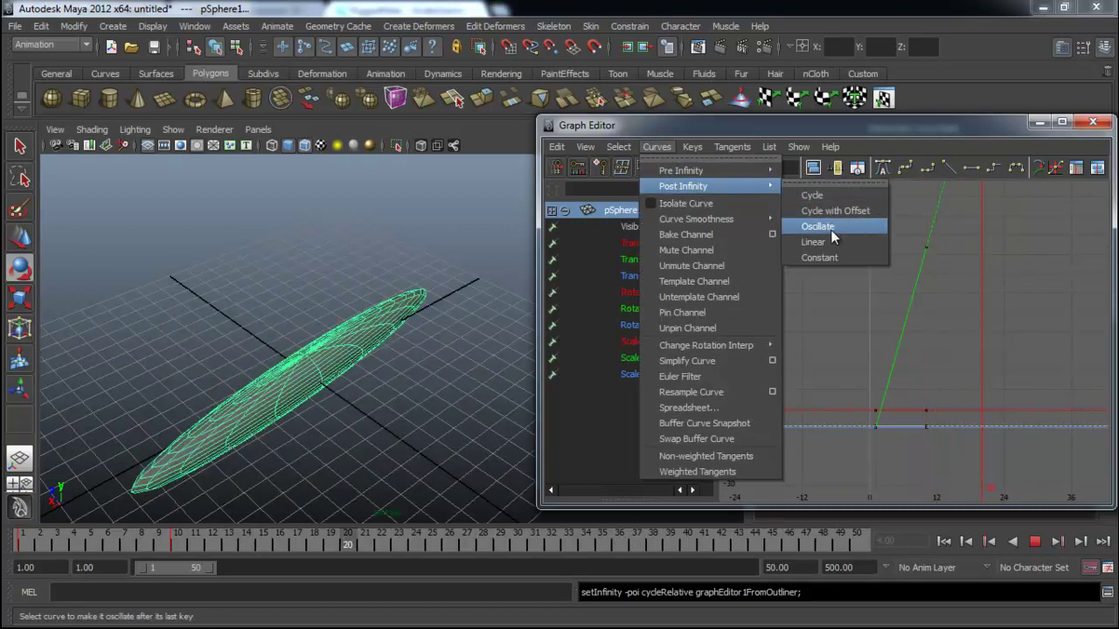
click(830, 227)
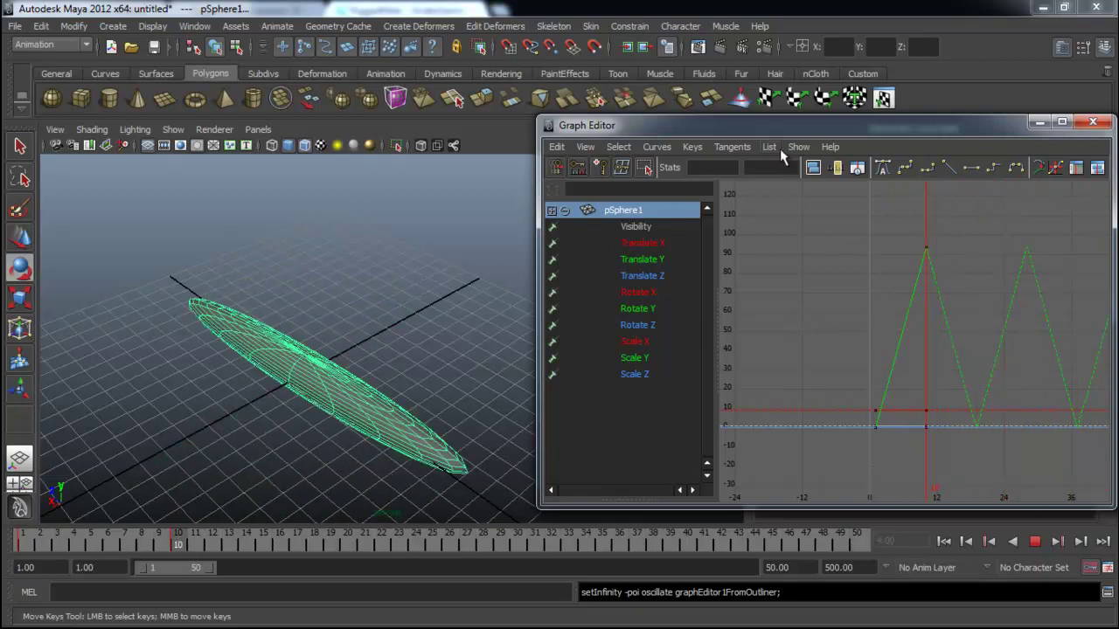
click(692, 147)
mouse_move(653, 147)
mouse_move(683, 186)
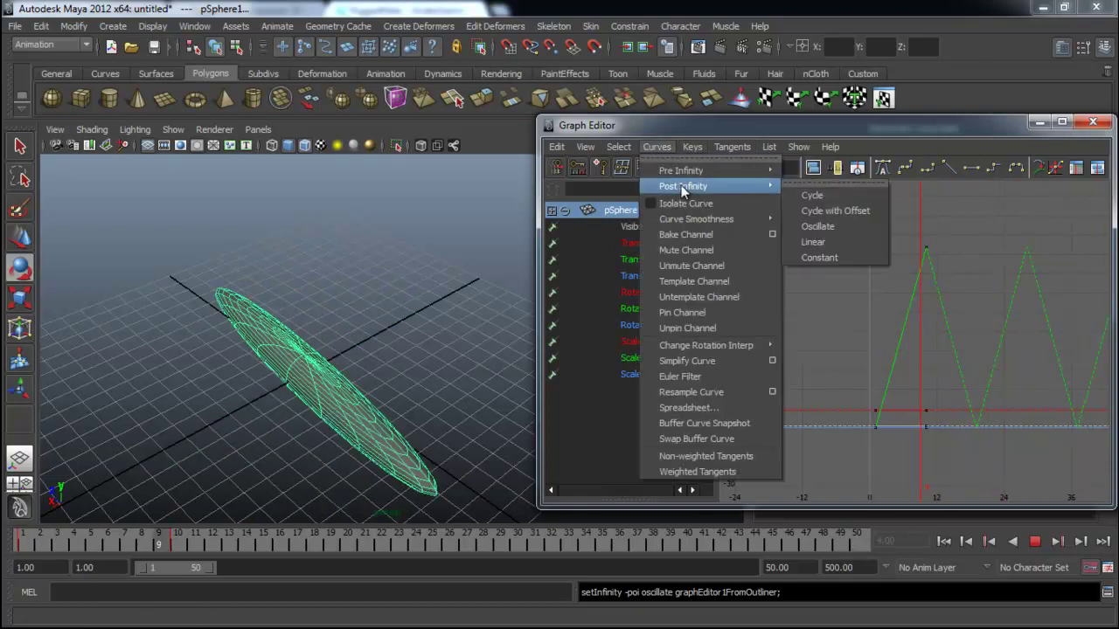
click(846, 260)
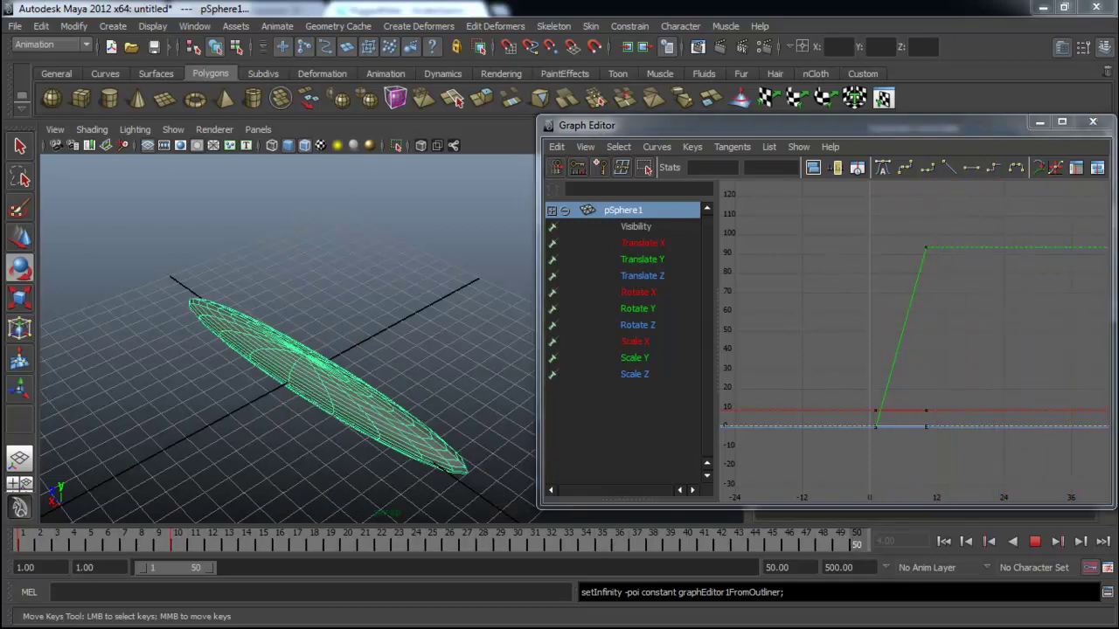
Stop the playback and start a new scene without saving the current one
click(1035, 541)
key(e)
alt+drag(382, 287, 394, 273)
key(ctrl+n)
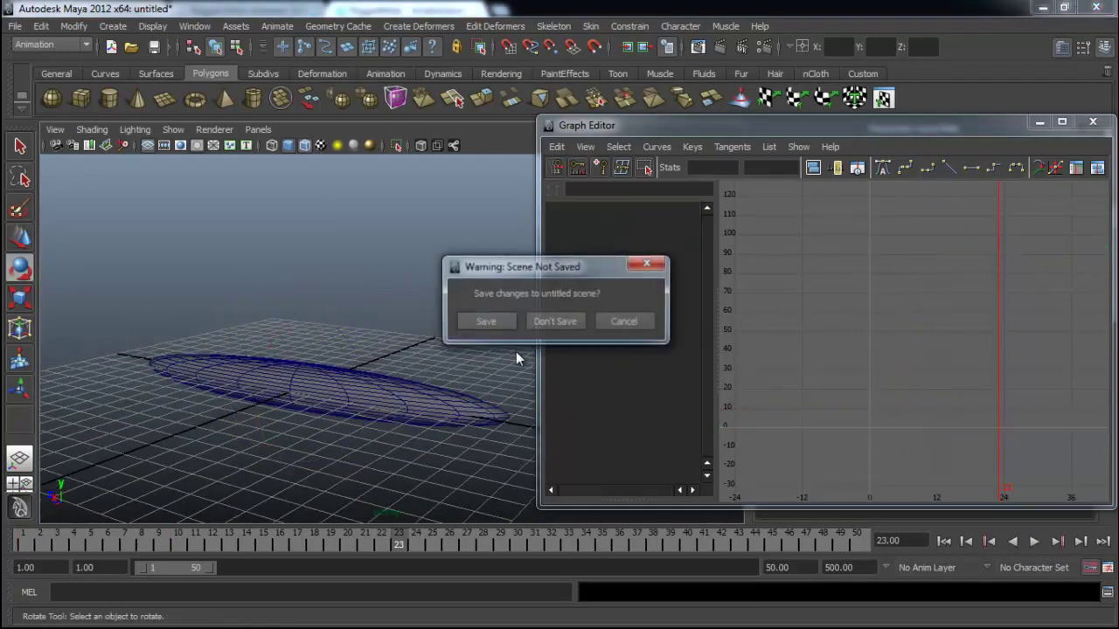
click(571, 321)
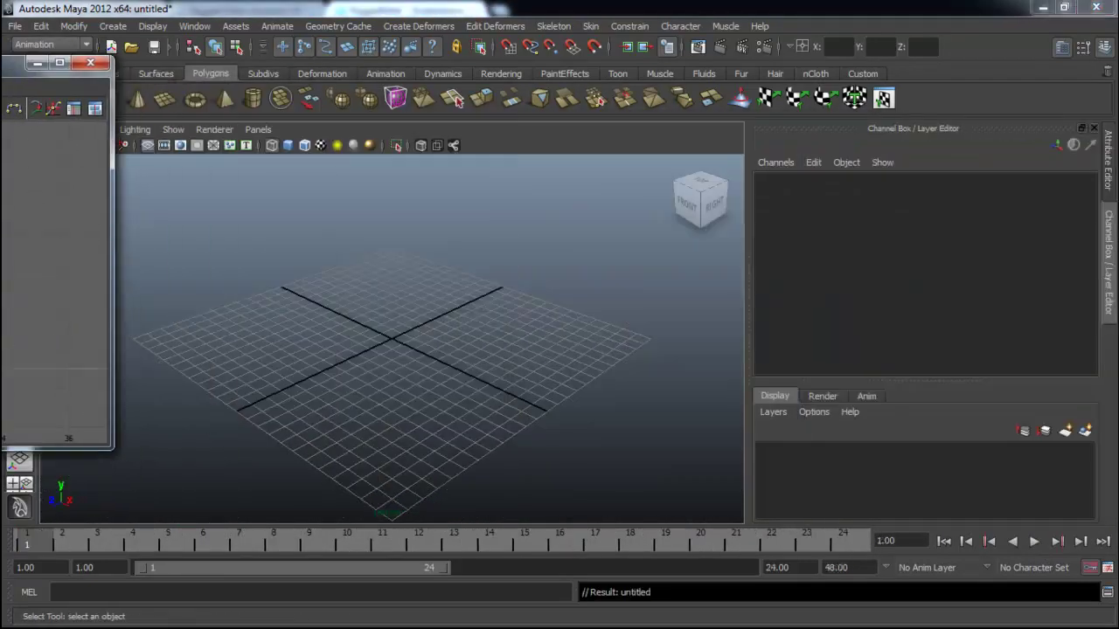
Create a polygon cylinder on the grid and lay it on its side with Rotate X set to 90
alt+drag(324, 376, 465, 341)
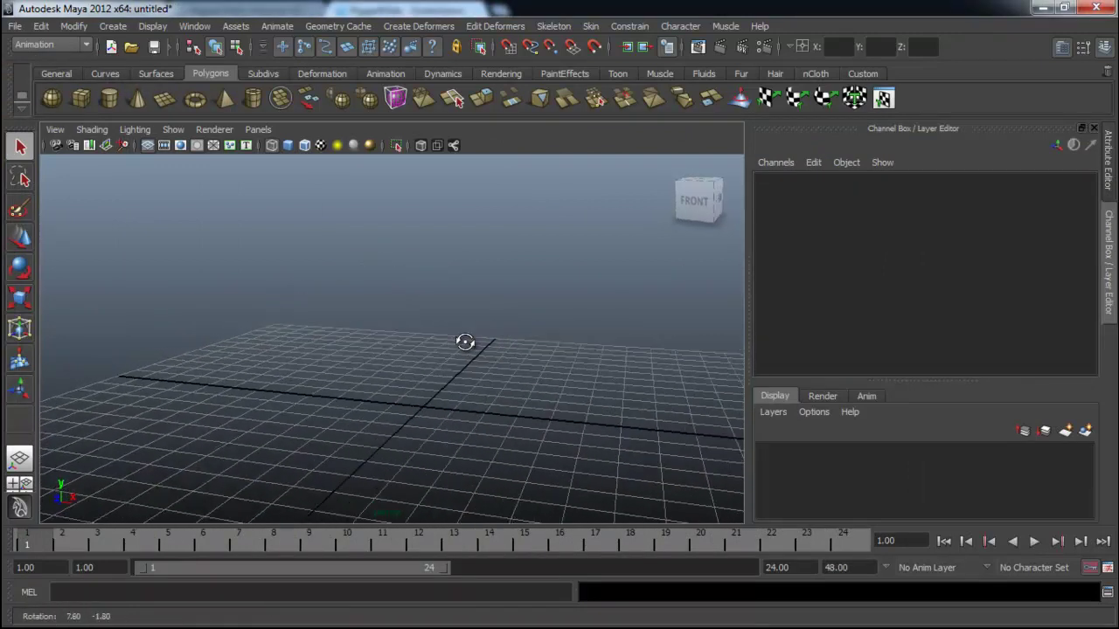
click(110, 98)
alt+drag(381, 379, 345, 455)
key(e)
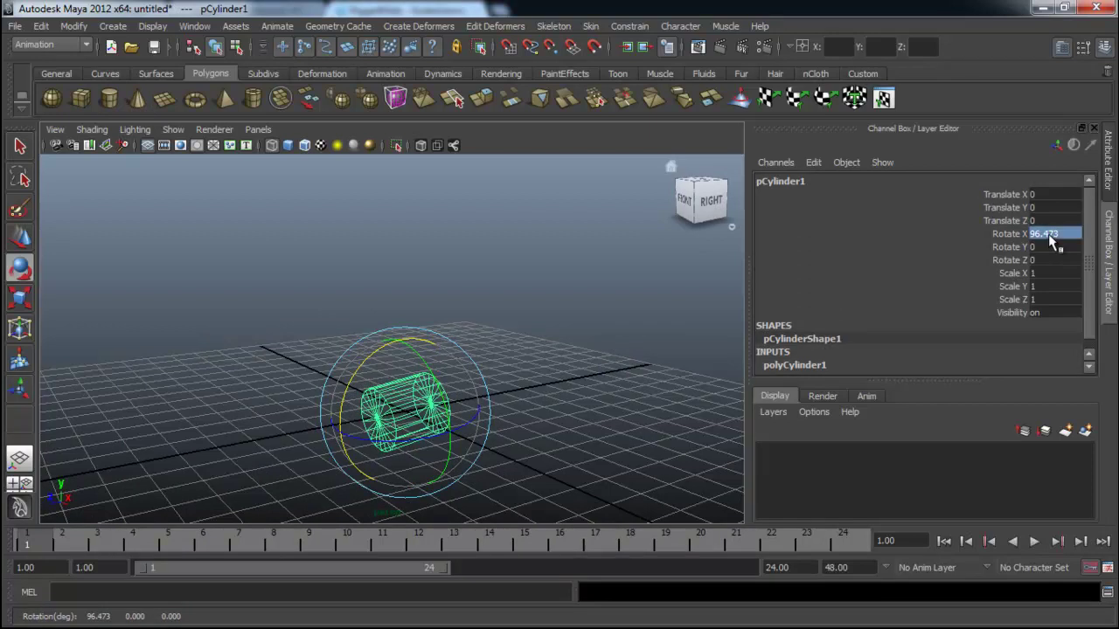
text(90)
key(Return)
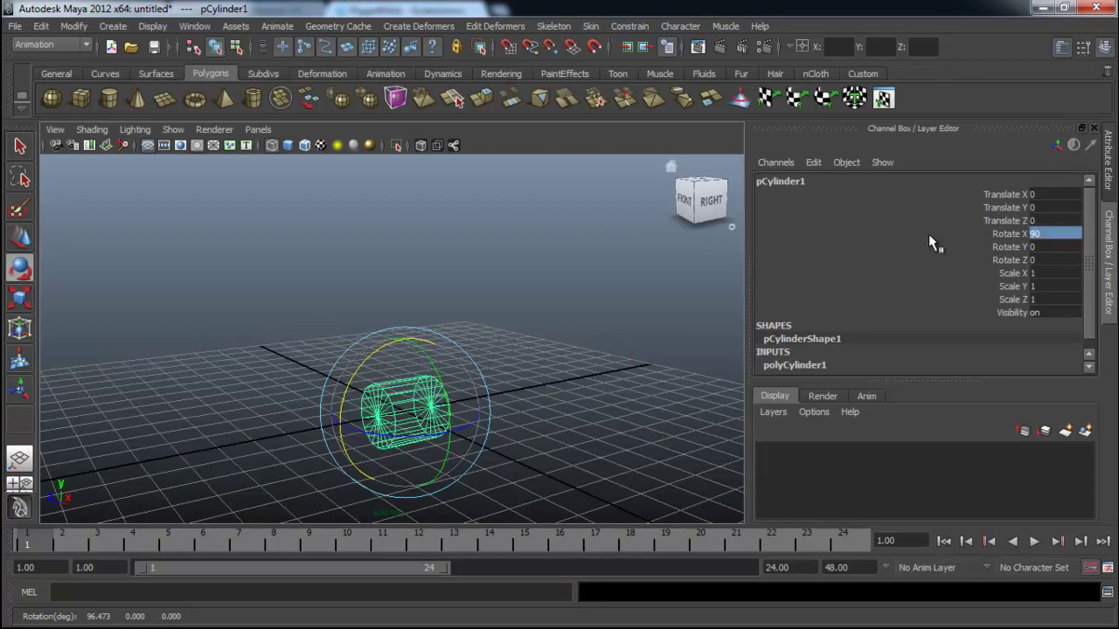
Scale the cylinder to about 0.536, 1.796 and 0.536 in X, Y and Z, and raise it to about 7.06 in Y
alt+drag(699, 310, 463, 382)
key(r)
drag(398, 407, 196, 412)
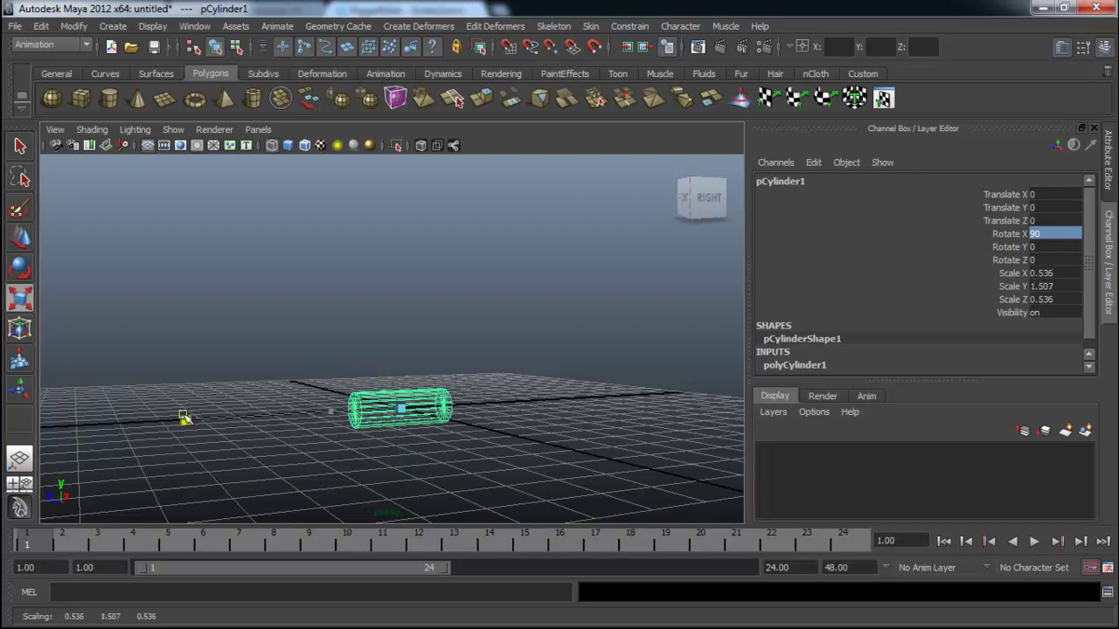
key(w)
drag(400, 351, 399, 118)
Create a polygon sphere flattened to about 0.226 in Z and place it just below the cylinder's front end, at about Y 5.68, Z 2
alt+drag(423, 289, 487, 357)
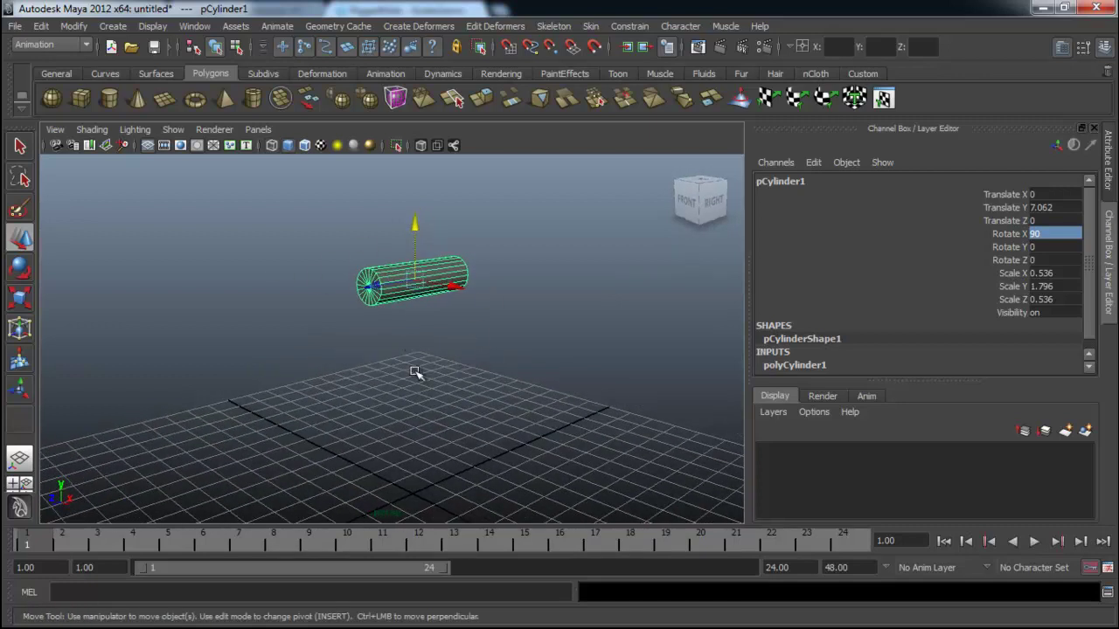
alt+drag(404, 372, 443, 370)
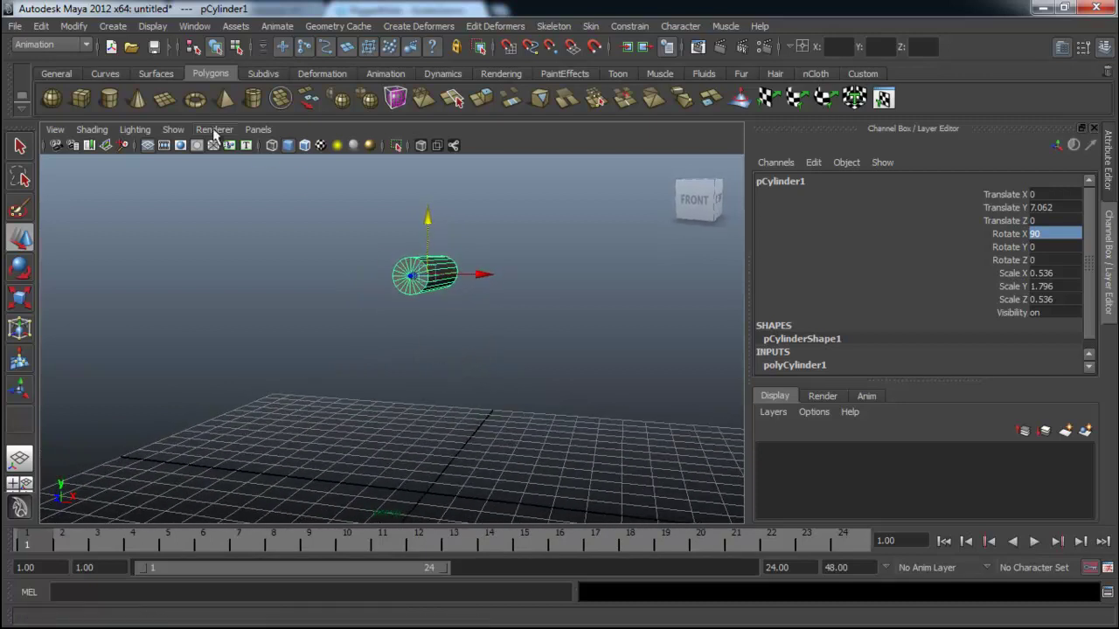
click(52, 99)
alt+drag(375, 382, 402, 507)
key(r)
key(w)
drag(416, 420, 421, 257)
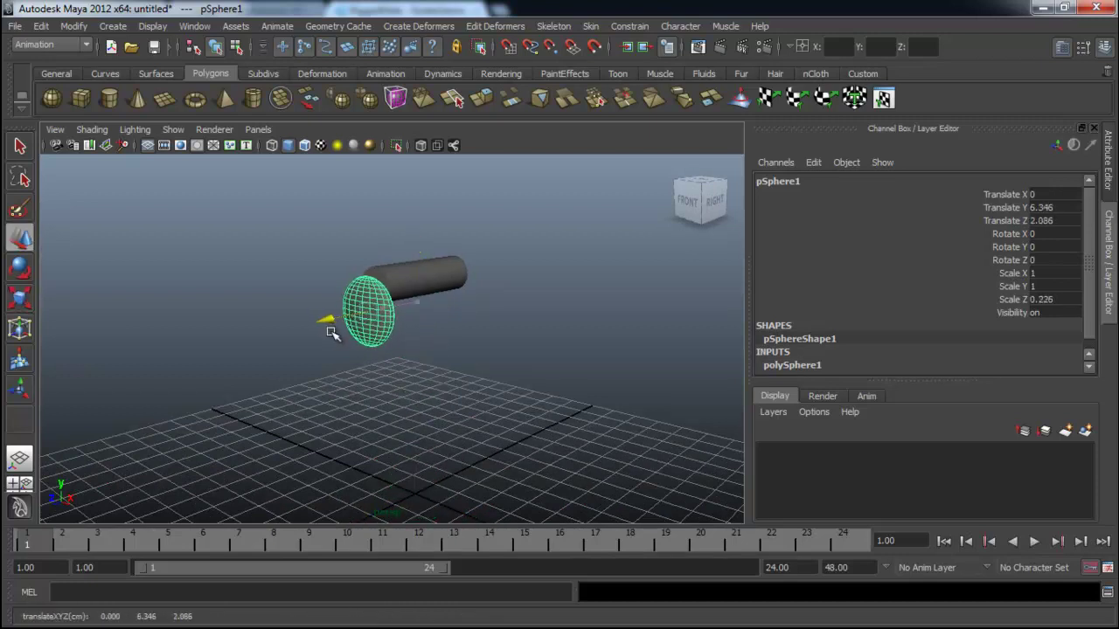
drag(370, 281, 370, 285)
Rotate the flattened sphere about 28 degrees in Y and view it close up with the cylinder's front end
key(e)
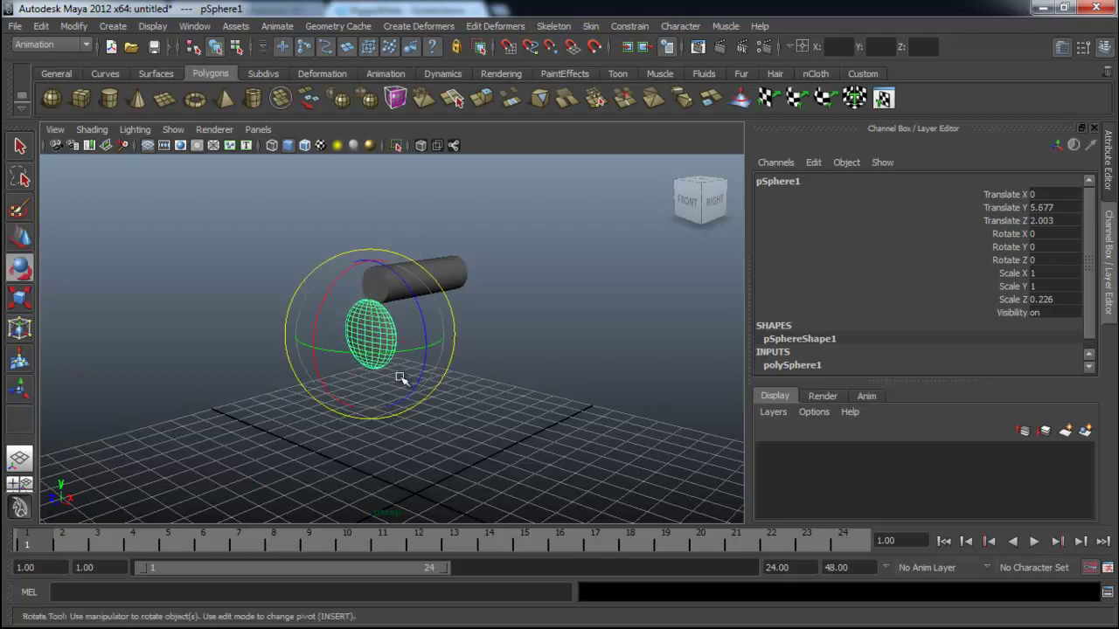
drag(382, 359, 532, 367)
alt+right_drag(532, 367, 574, 341)
alt+drag(575, 342, 435, 344)
alt+middle_drag(435, 344, 444, 344)
alt+drag(444, 345, 523, 392)
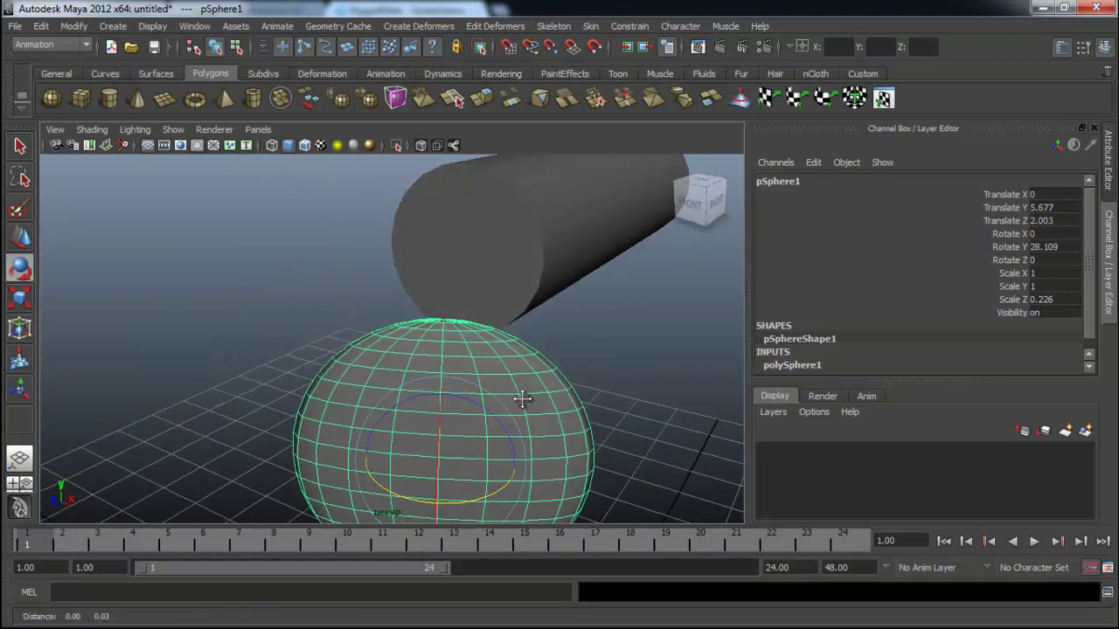
alt+middle_drag(523, 392, 527, 440)
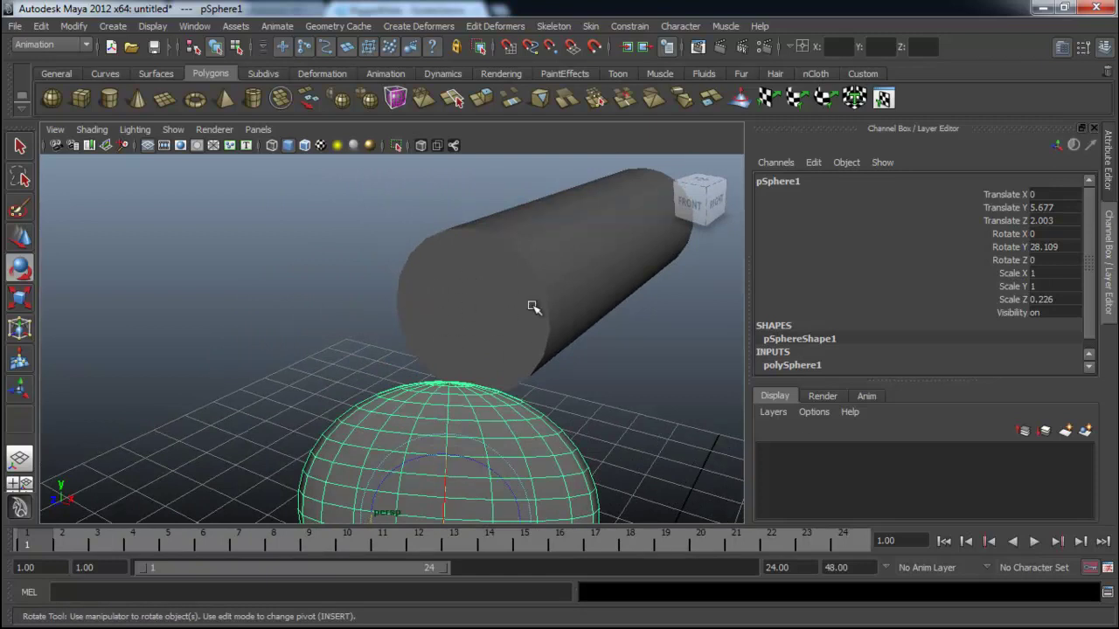
Turn on Wireframe on Shaded display in the perspective view
click(87, 129)
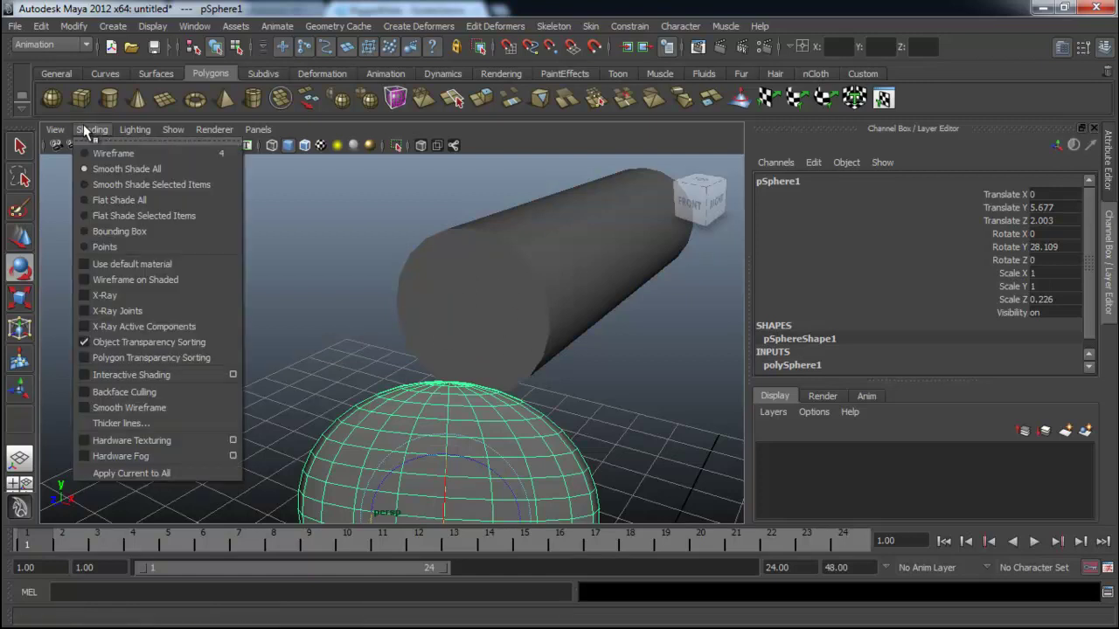
click(153, 278)
alt+drag(674, 388, 669, 381)
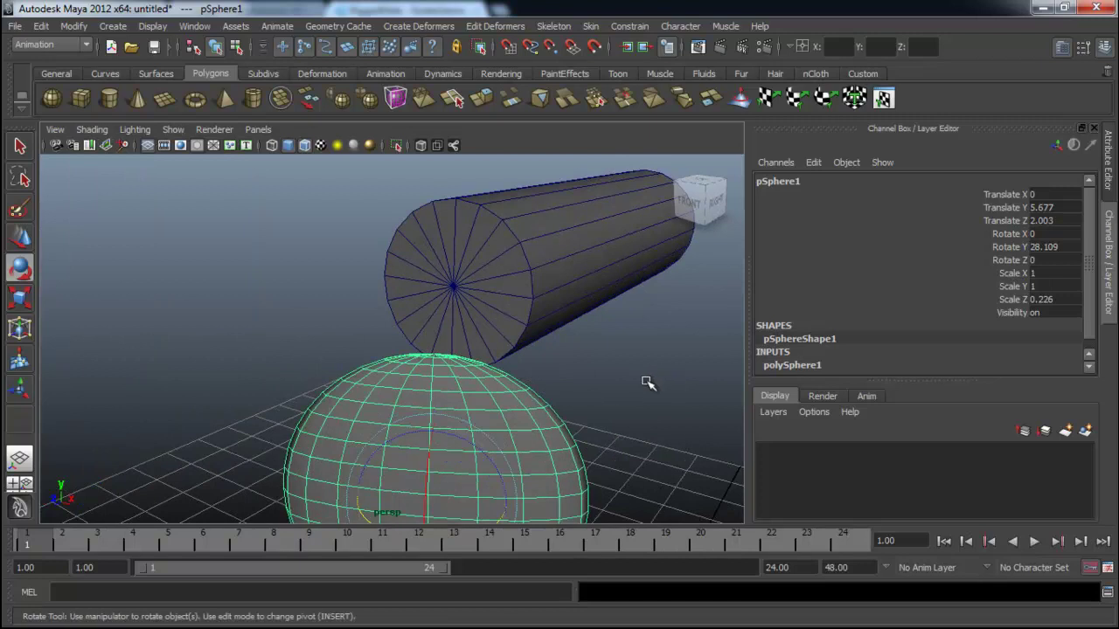
Try rotating the cylinder and the flattened sphere about their own pivots, undoing each rotation
click(460, 282)
click(651, 214)
drag(696, 329, 609, 346)
key(ctrl+z)
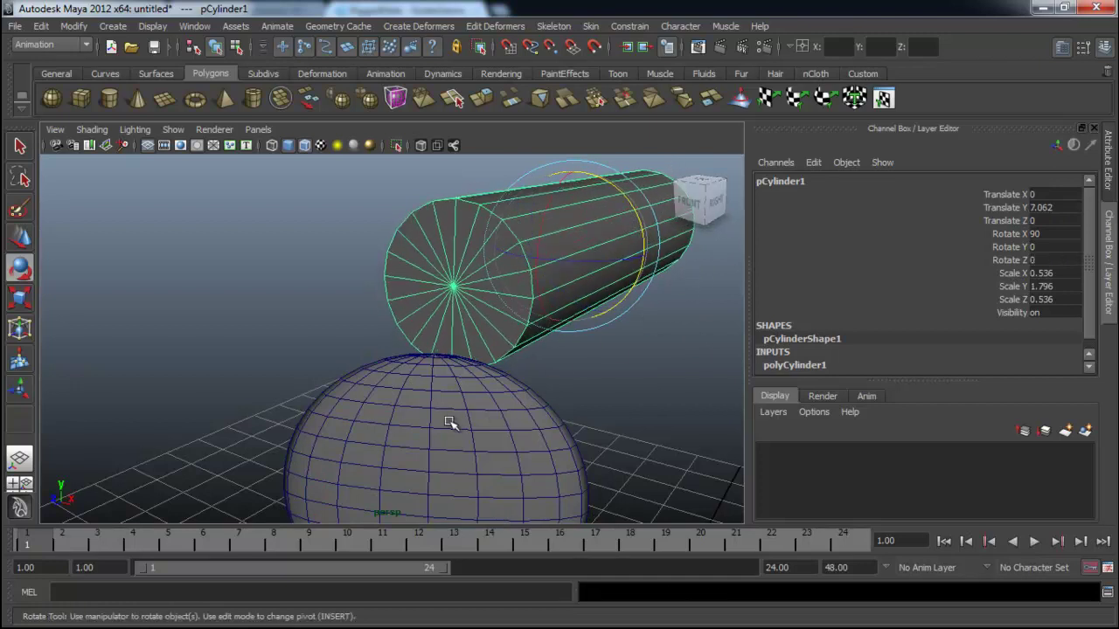
click(450, 423)
drag(492, 442, 516, 320)
key(ctrl+z)
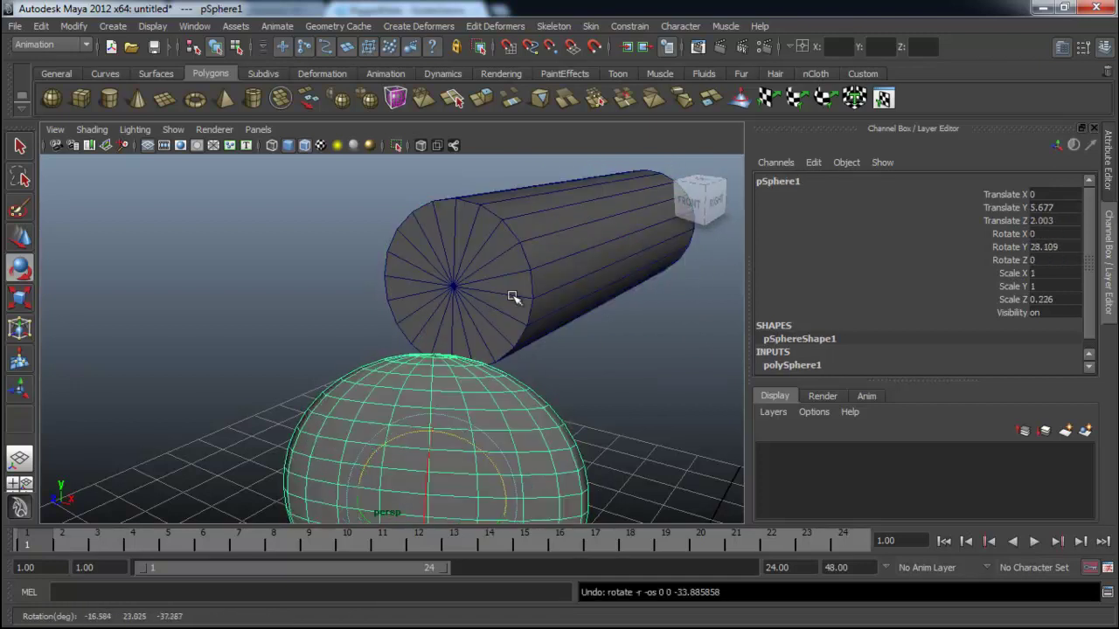
Snap the flattened sphere's pivot to the centre vertex of the cylinder's front cap
alt+right_drag(456, 284, 481, 276)
mouse_move(475, 300)
alt+mouse_down()
mouse_move(464, 303)
mouse_move(493, 294)
alt+mouse_up()
key(Insert)
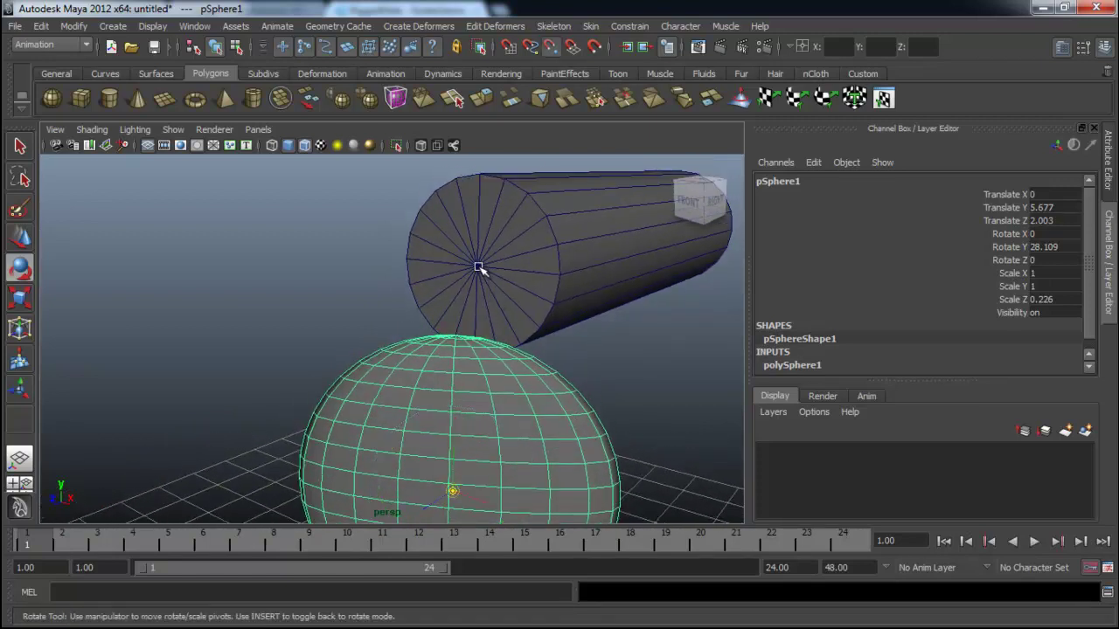
middle_drag(479, 268, 476, 267)
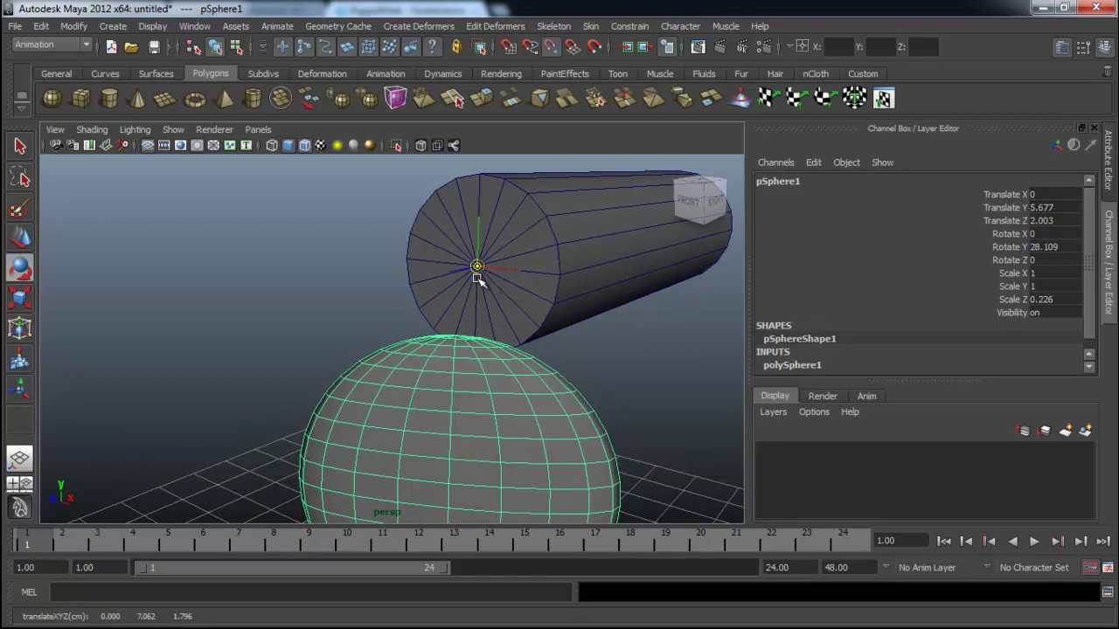
key(Insert)
Test-rotate the flattened sphere around its relocated pivot and undo the rotation
drag(492, 284, 224, 172)
key(ctrl+z)
key(ctrl+z)
key(ctrl+z)
alt+drag(612, 394, 561, 349)
alt+right_drag(560, 349, 766, 379)
alt+right_drag(674, 379, 494, 367)
alt+drag(494, 367, 535, 372)
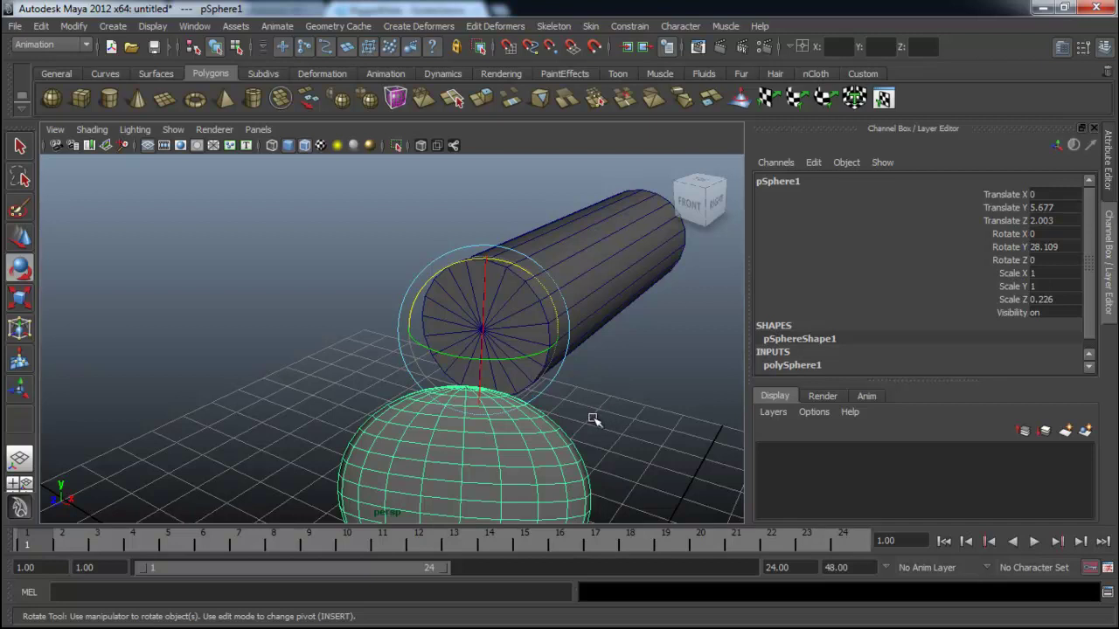
click(589, 462)
key(ctrl+z)
alt+drag(594, 444, 431, 366)
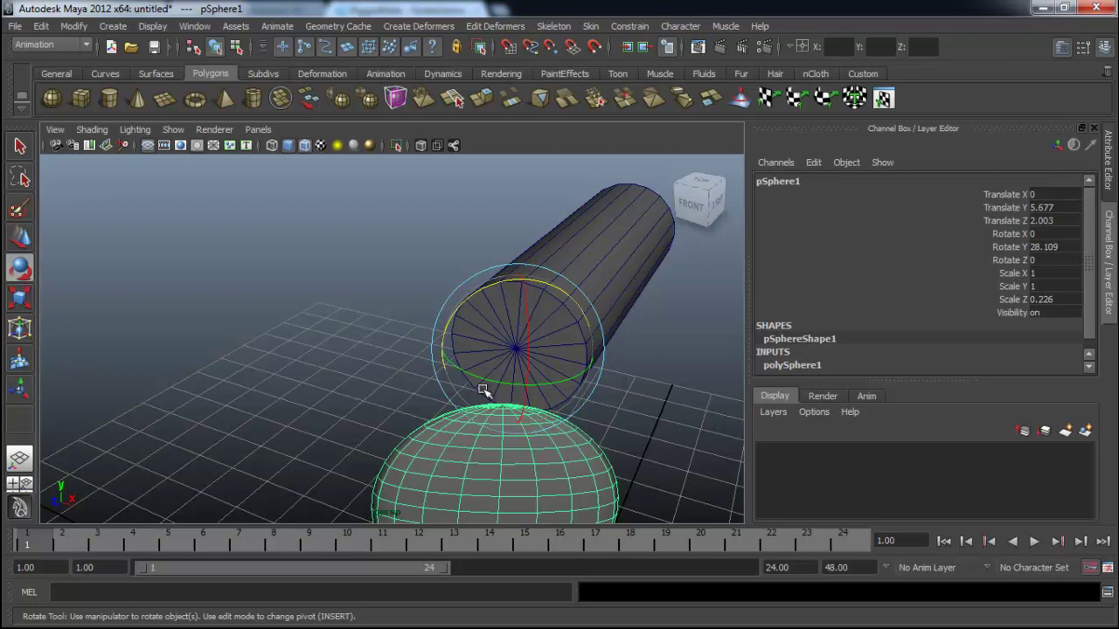
Duplicate the flattened sphere and rotate the copy around the cap's centre to about -21.8, -36.8, -101.6 degrees as a second blade
alt+drag(458, 381, 519, 399)
key(ctrl+d)
drag(569, 312, 582, 374)
drag(527, 400, 491, 385)
alt+drag(492, 385, 386, 399)
drag(199, 386, 357, 382)
drag(516, 384, 530, 382)
alt+drag(530, 313, 382, 322)
drag(218, 324, 328, 321)
Duplicate the second blade and rotate the copy around the cap's centre to about 5.0, 39.7, -252.4 degrees as a third blade
key(ctrl+d)
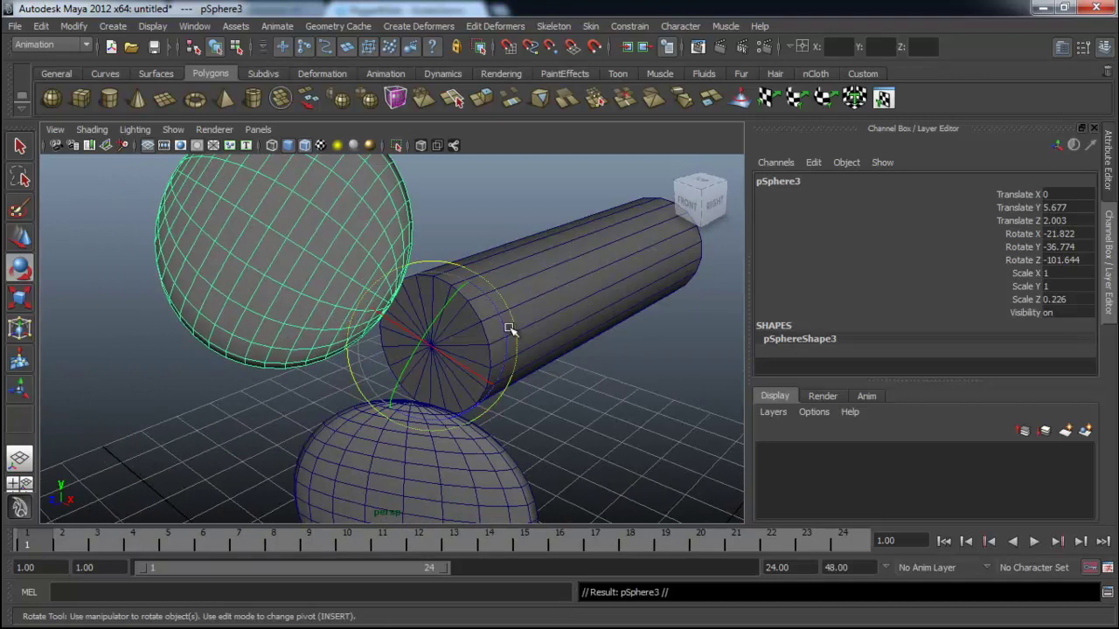
alt+drag(511, 328, 446, 322)
drag(376, 299, 253, 389)
drag(346, 300, 367, 315)
mouse_move(533, 301)
mouse_down()
mouse_move(537, 317)
mouse_move(515, 302)
mouse_up()
drag(599, 339, 521, 387)
click(629, 377)
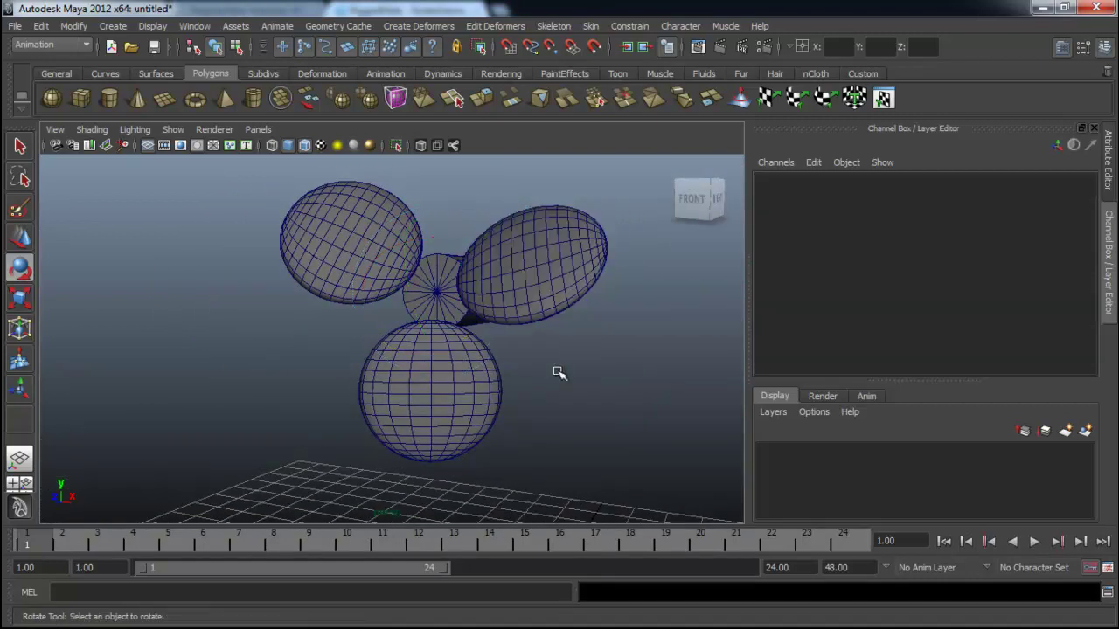
Rotate the lowest blade to about 52.8 degrees in Y
scroll(512, 403, up, 3)
alt+right_drag(592, 405, 432, 393)
alt+drag(432, 392, 529, 441)
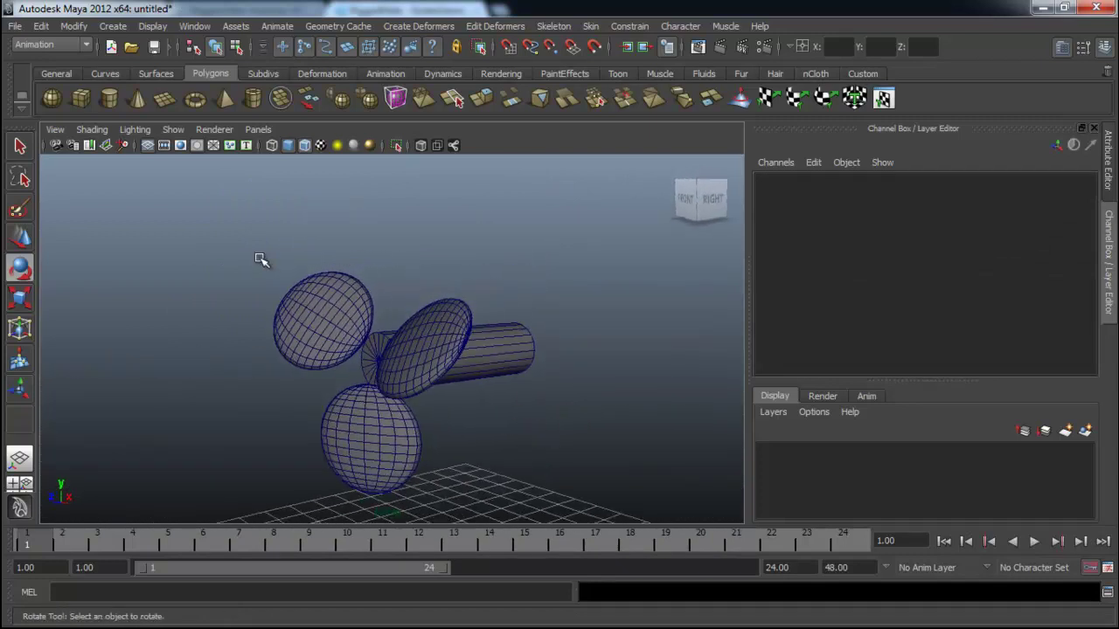
drag(414, 431, 418, 435)
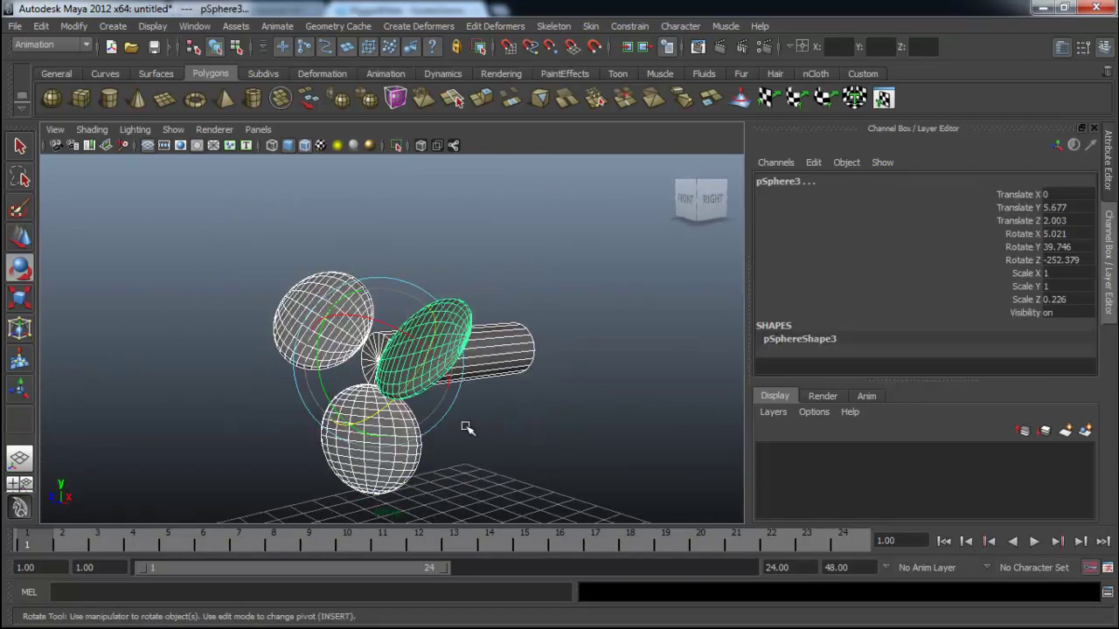
click(543, 435)
alt+drag(302, 458, 388, 477)
click(389, 477)
drag(412, 404, 420, 395)
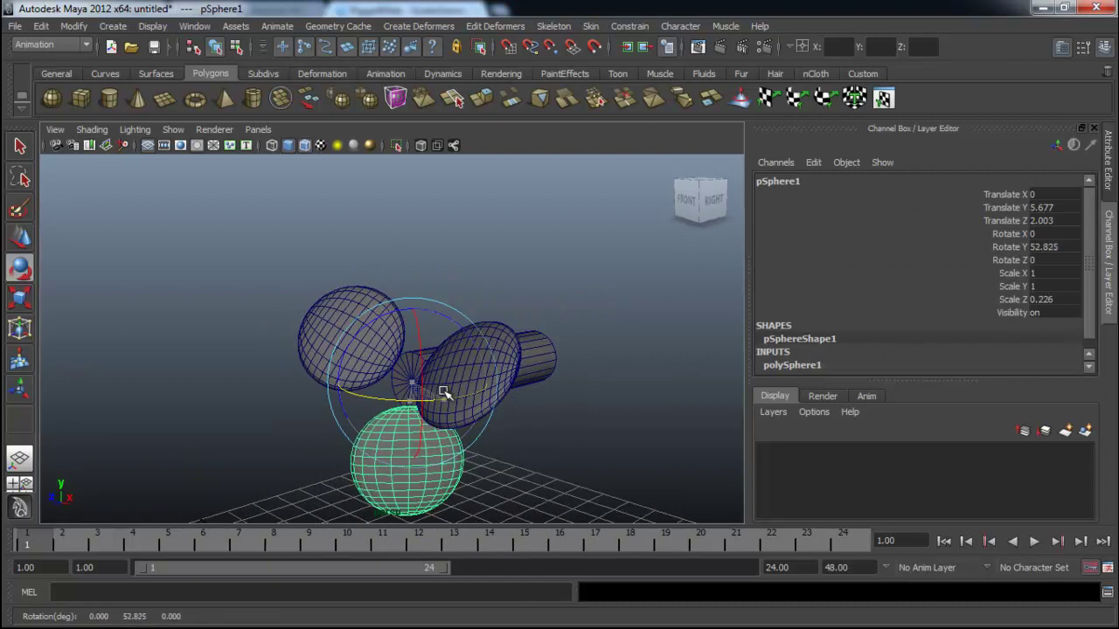
click(644, 458)
Select the blades in turn to examine their pivots at the centre of the cylinder's front cap
alt+right_drag(644, 457, 587, 350)
click(586, 350)
key(e)
shift+click(342, 295)
click(539, 499)
click(529, 407)
click(366, 258)
click(492, 481)
click(554, 372)
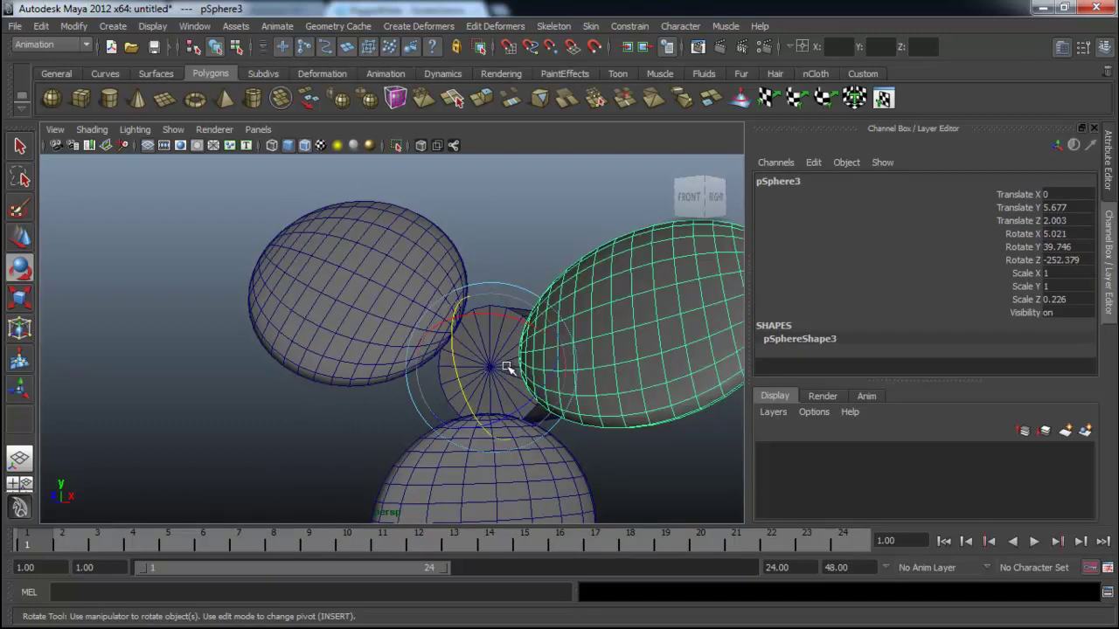
Examine the horizontal cylinder and the three blades as separate objects from several angles
click(629, 495)
alt+right_drag(637, 492, 454, 472)
alt+middle_drag(455, 472, 431, 412)
alt+drag(419, 393, 483, 414)
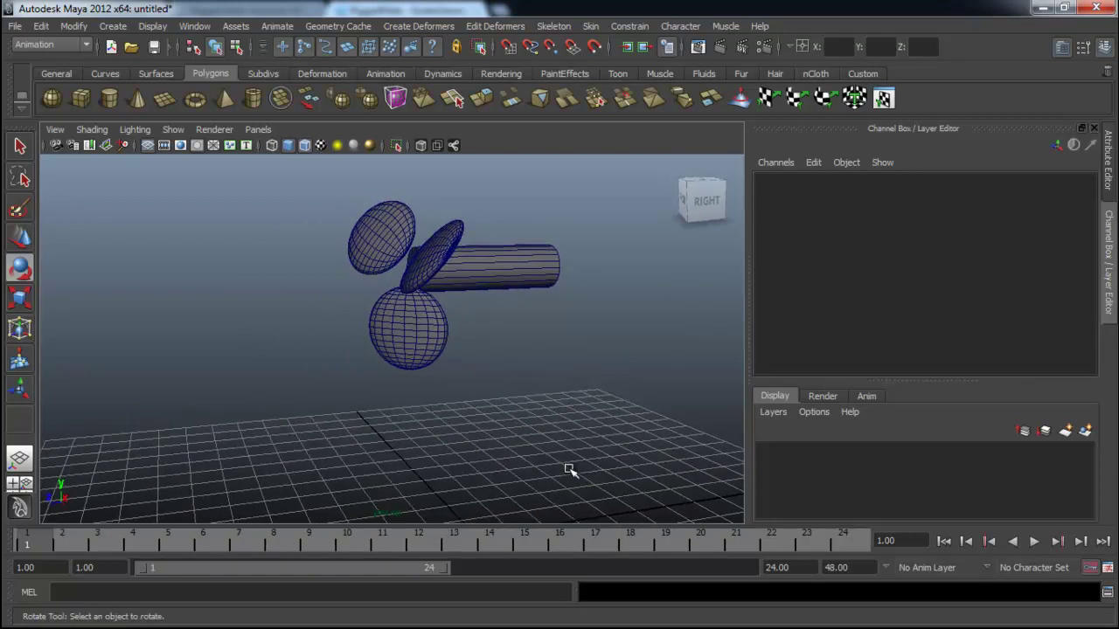
alt+drag(492, 284, 529, 302)
click(507, 258)
click(439, 280)
click(442, 273)
click(391, 248)
click(447, 354)
click(559, 405)
alt+drag(560, 405, 524, 393)
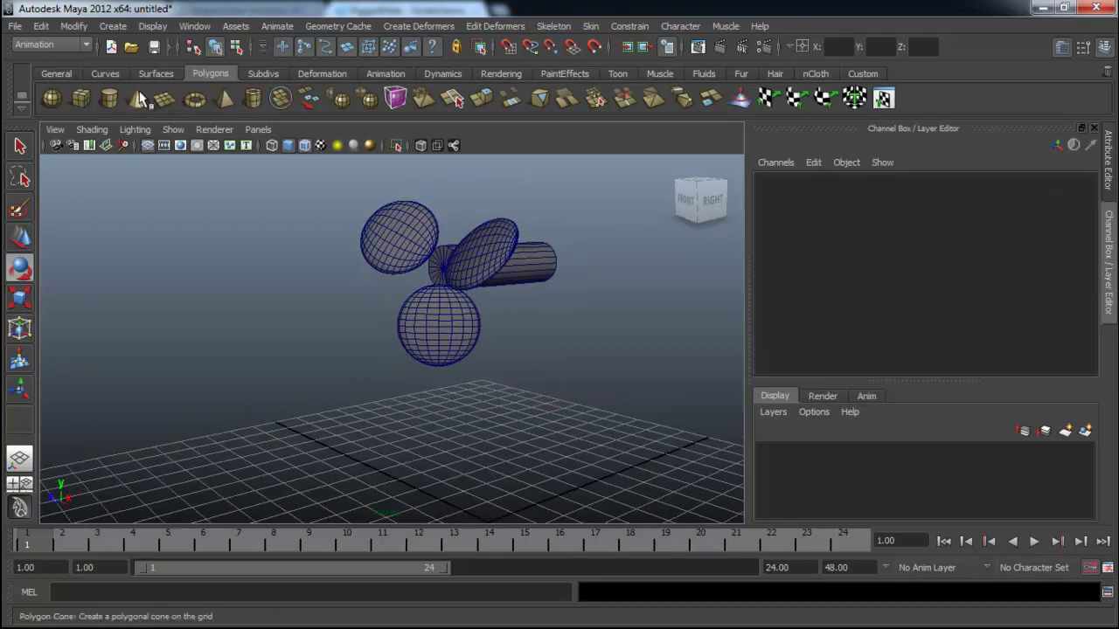
Create an upright polygon cylinder as the fan's stand, with Scale Y about 3.13 and Translate Y about 4.36
click(108, 98)
alt+drag(388, 328, 513, 318)
key(w)
key(r)
drag(483, 246, 490, 68)
key(w)
drag(516, 263, 491, 318)
key(ctrl+z)
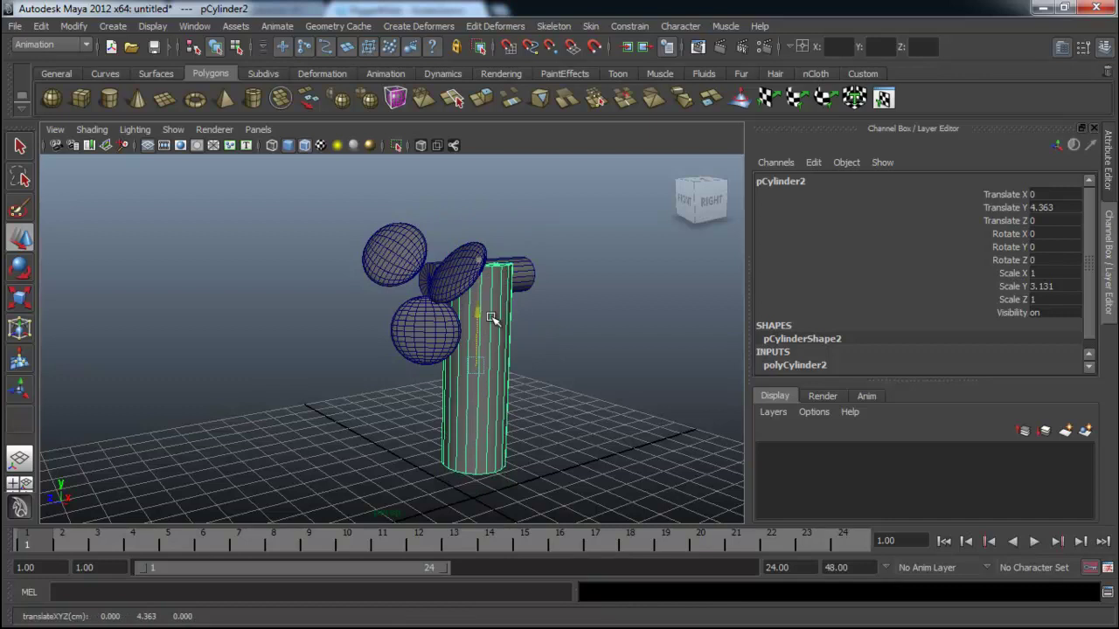
alt+drag(518, 363, 544, 405)
alt+right_drag(545, 404, 514, 393)
alt+middle_drag(595, 447, 579, 382)
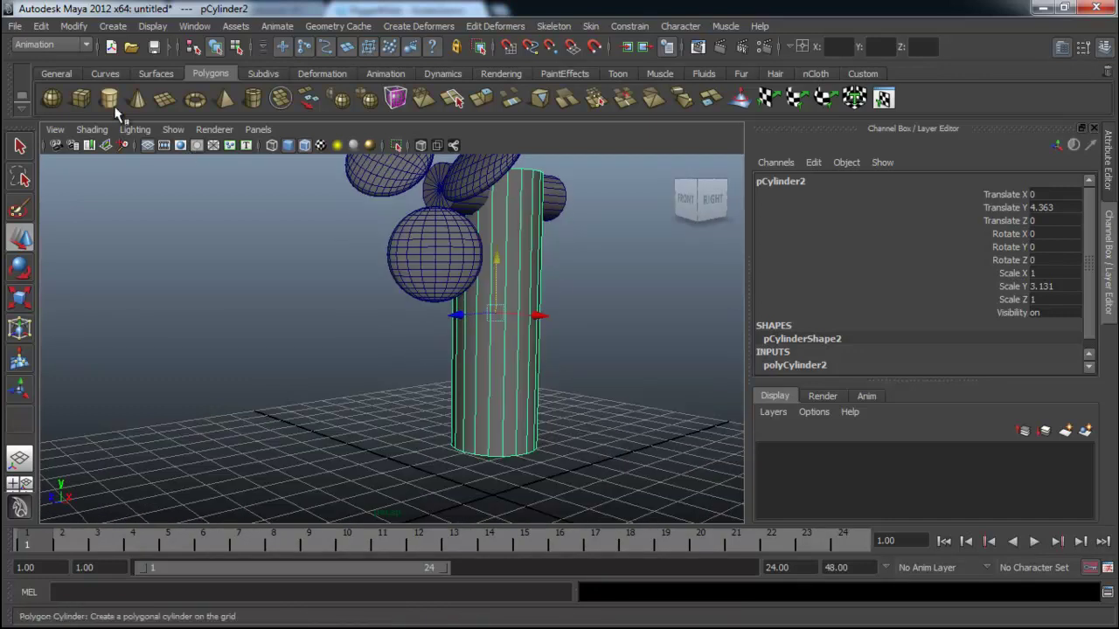
Create a polygon cube under the stand, scaled to about 3.0 × 1.45 × 3.0 and raised to about 0.74 in Y
click(80, 97)
alt+drag(429, 459, 498, 414)
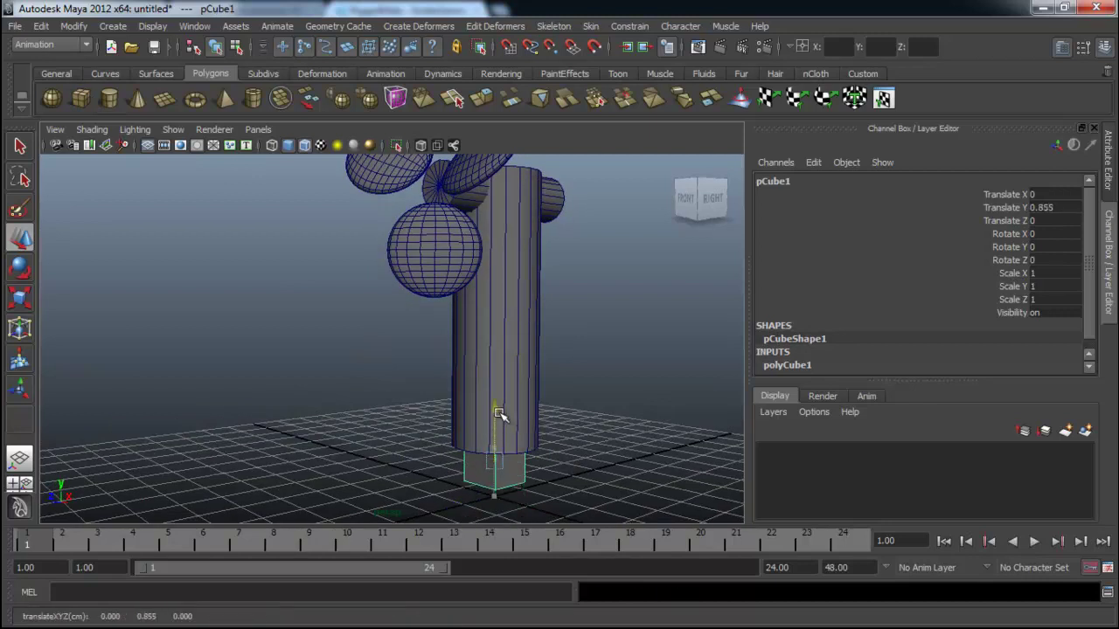
key(r)
drag(494, 470, 499, 421)
key(w)
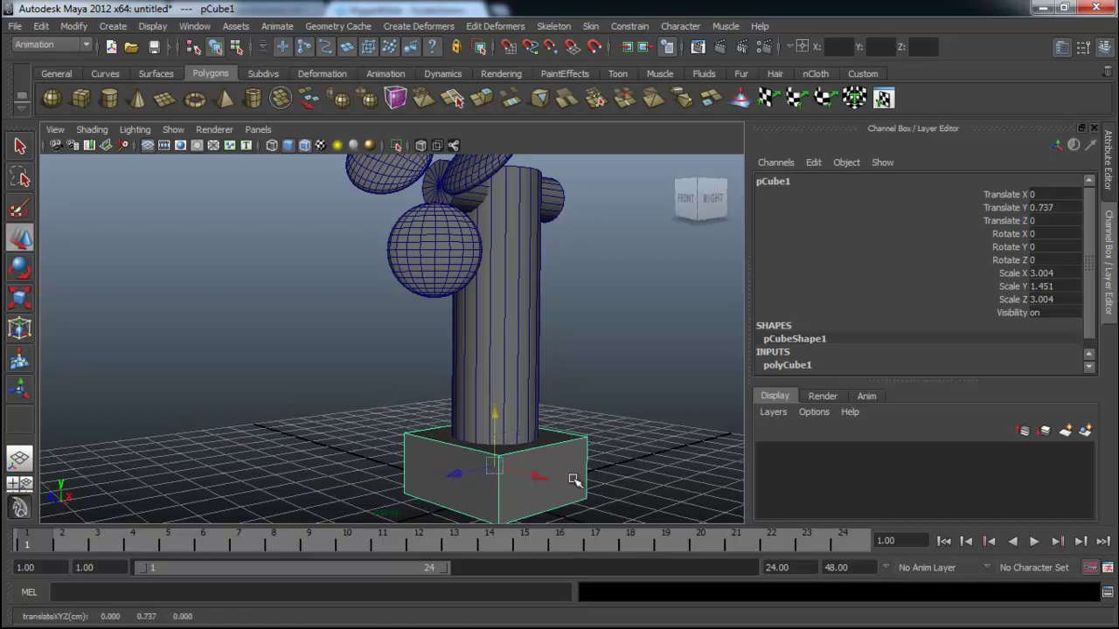
Taper the base cube by scaling its bottom vertices outward, and return it to object mode
right_click(572, 480)
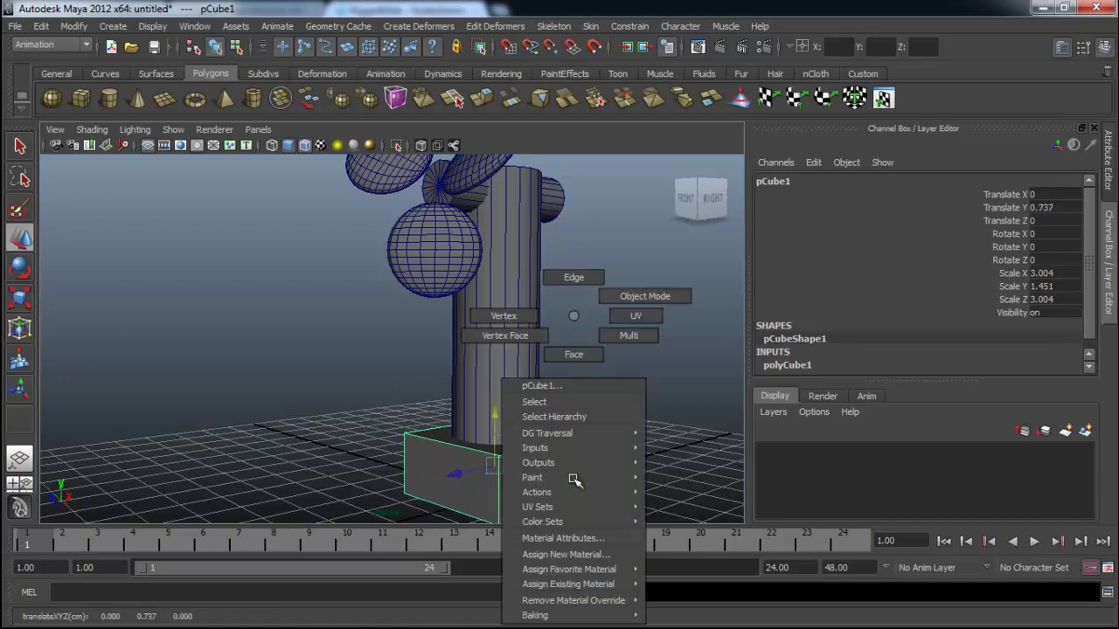
click(518, 313)
alt+drag(516, 314, 607, 423)
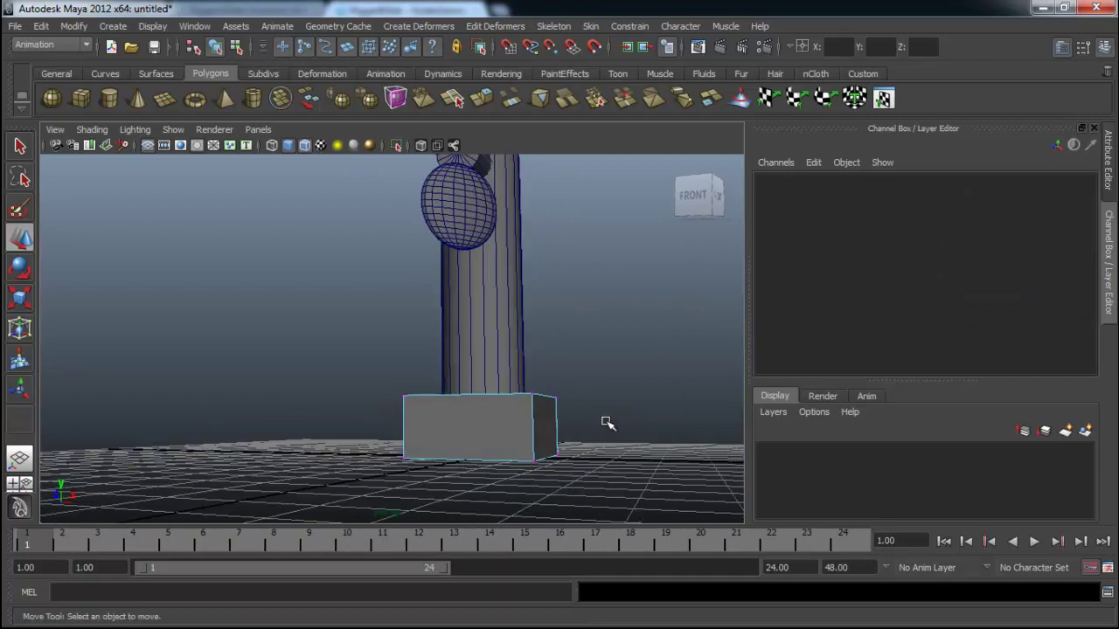
key(4)
drag(312, 512, 577, 437)
alt+drag(576, 437, 476, 497)
key(r)
drag(487, 452, 529, 447)
key(5)
mouse_move(560, 314)
right_down()
mouse_move(580, 395)
mouse_move(602, 297)
right_up()
Thin the stand cylinder to a scale of about 0.316 in X and Z and lengthen it to about 3.84 in Y
alt+drag(664, 332, 394, 303)
click(418, 306)
drag(430, 265, 454, 103)
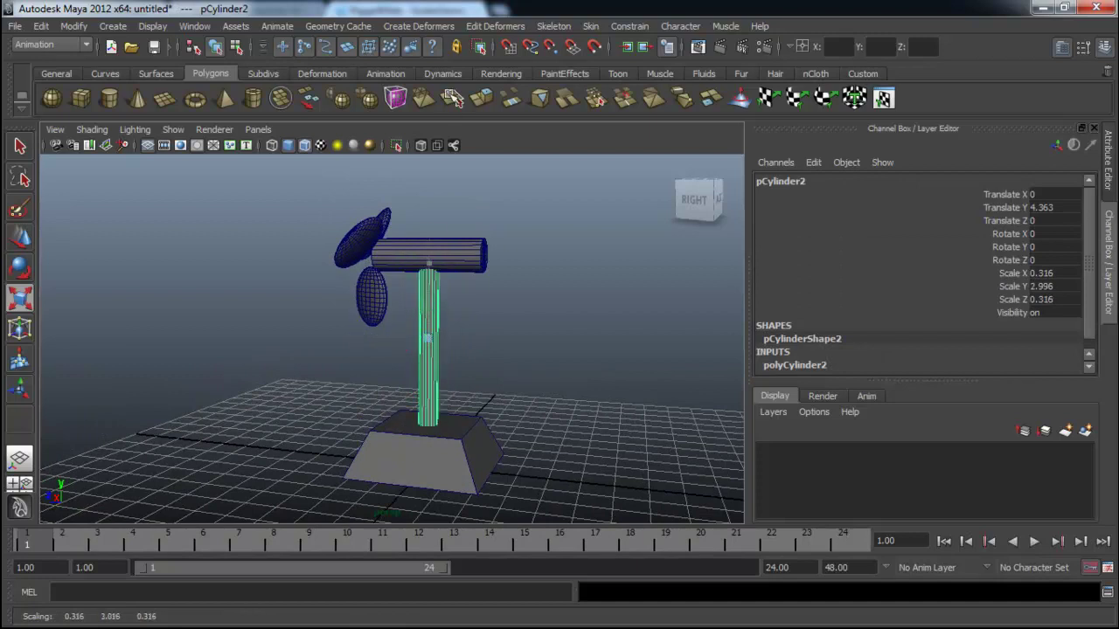
alt+drag(468, 196, 453, 225)
key(w)
drag(441, 302, 446, 311)
alt+drag(447, 311, 403, 359)
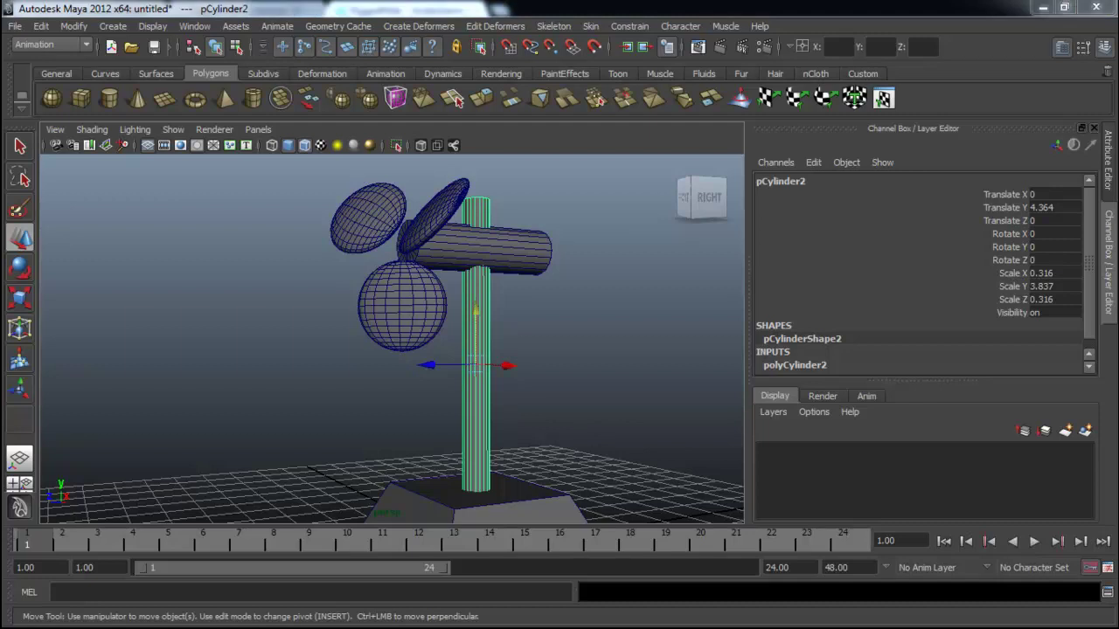
Combine the three blades and the horizontal cylinder into one mesh
click(603, 347)
alt+drag(602, 347, 426, 348)
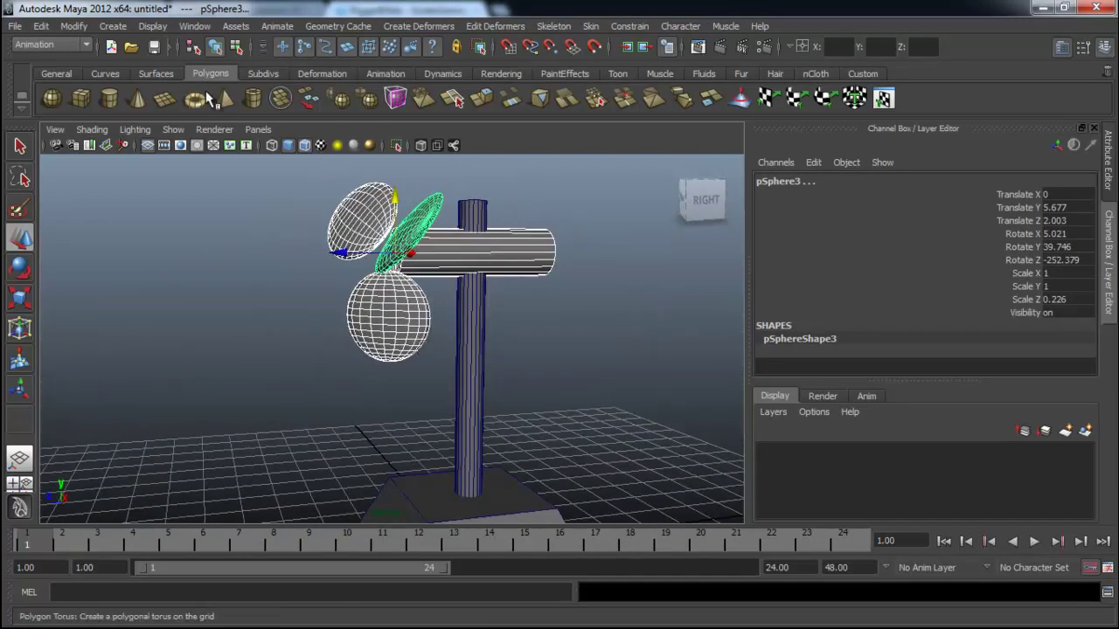
click(187, 27)
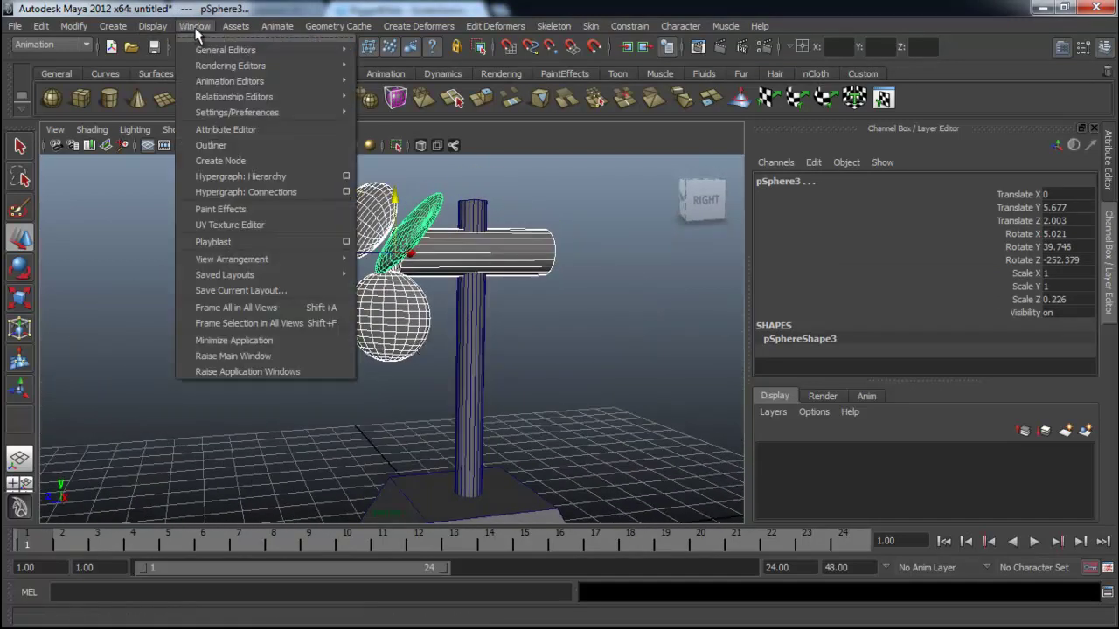
click(52, 45)
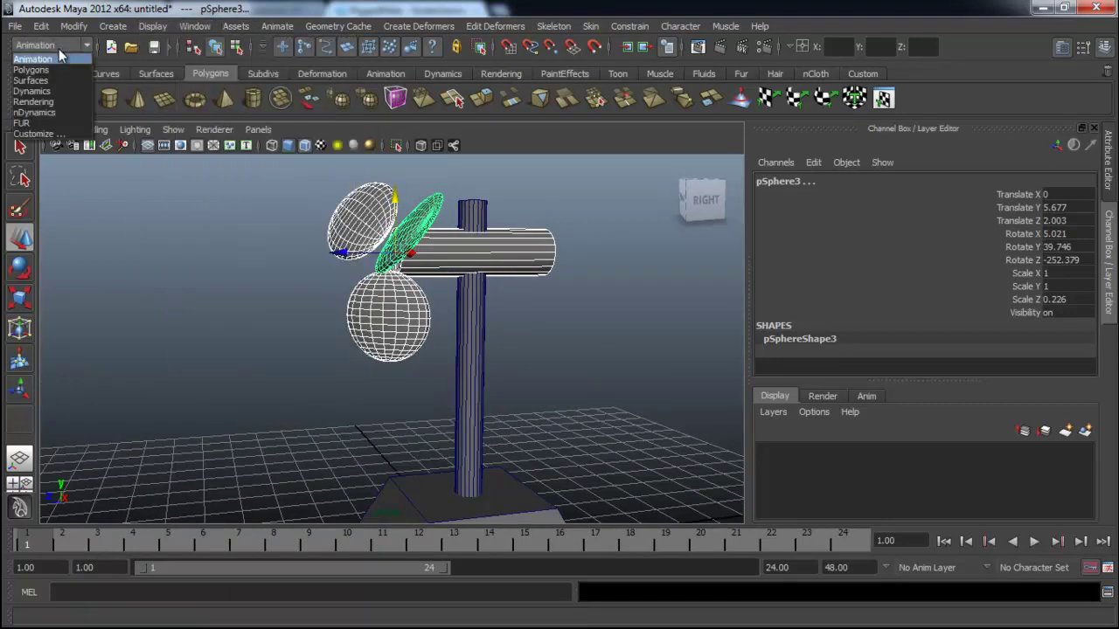
click(52, 69)
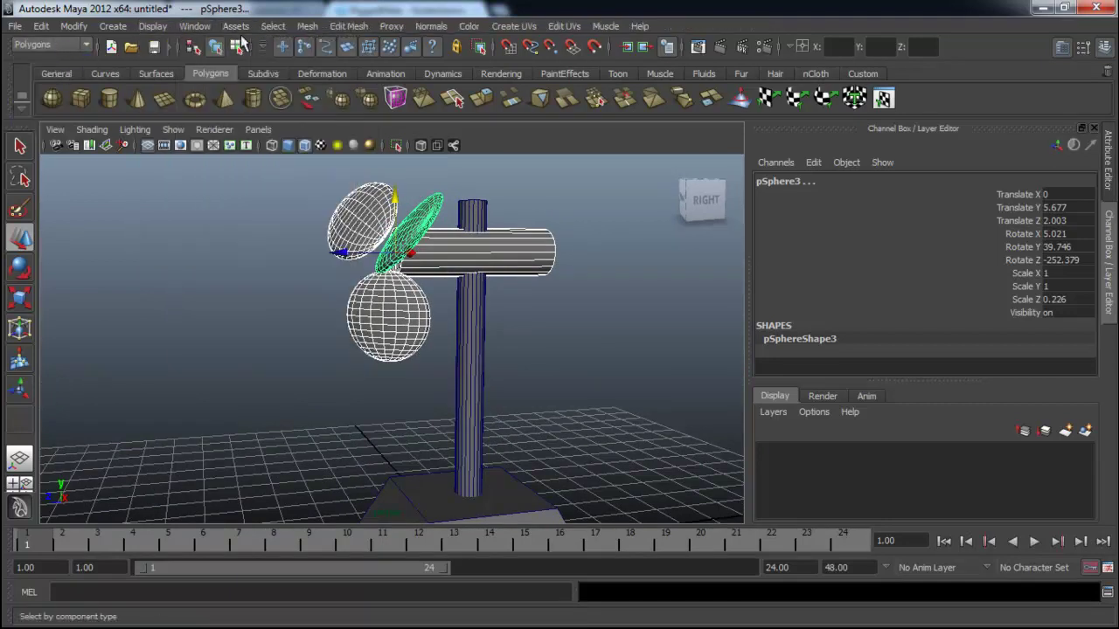
click(306, 26)
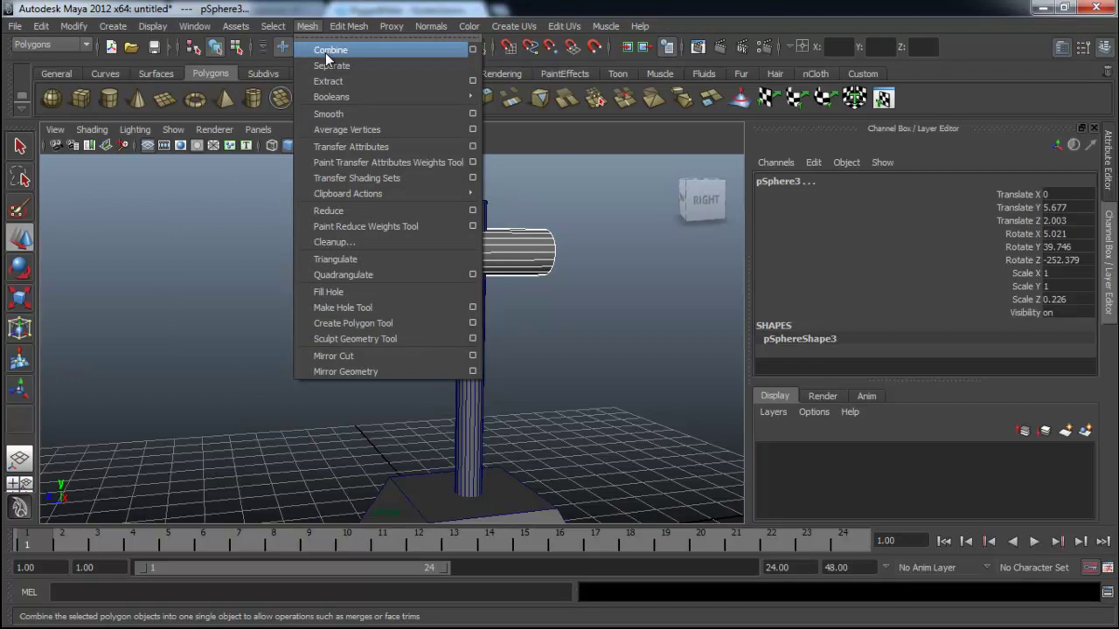
click(325, 52)
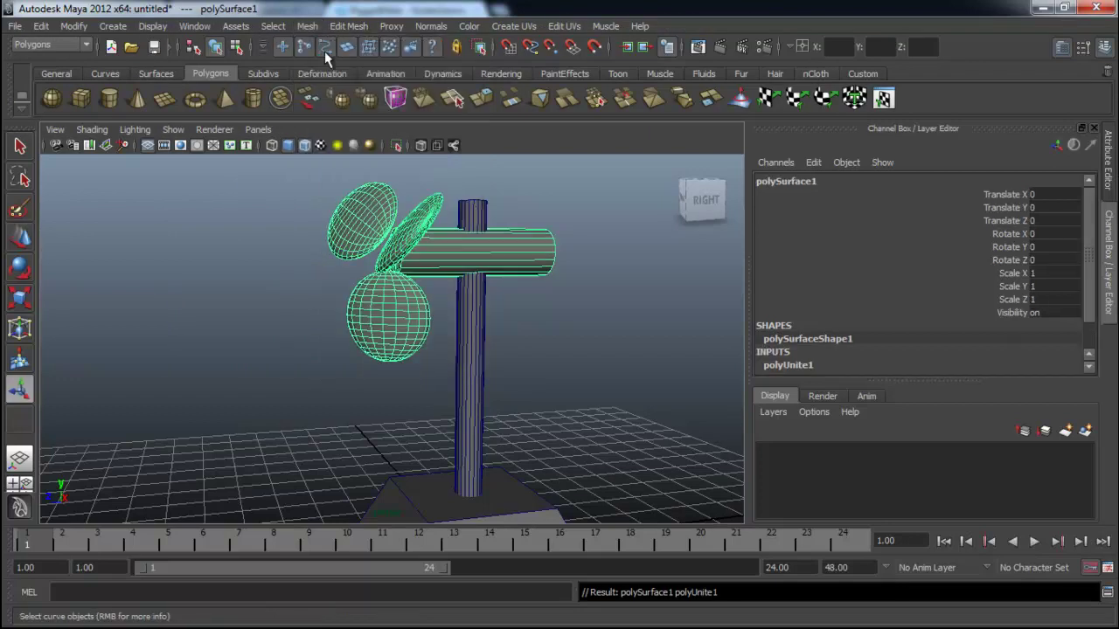
Centre the combined mesh's pivot and try rotating the mesh about Z, undoing the rotation
alt+drag(382, 348, 428, 365)
click(73, 26)
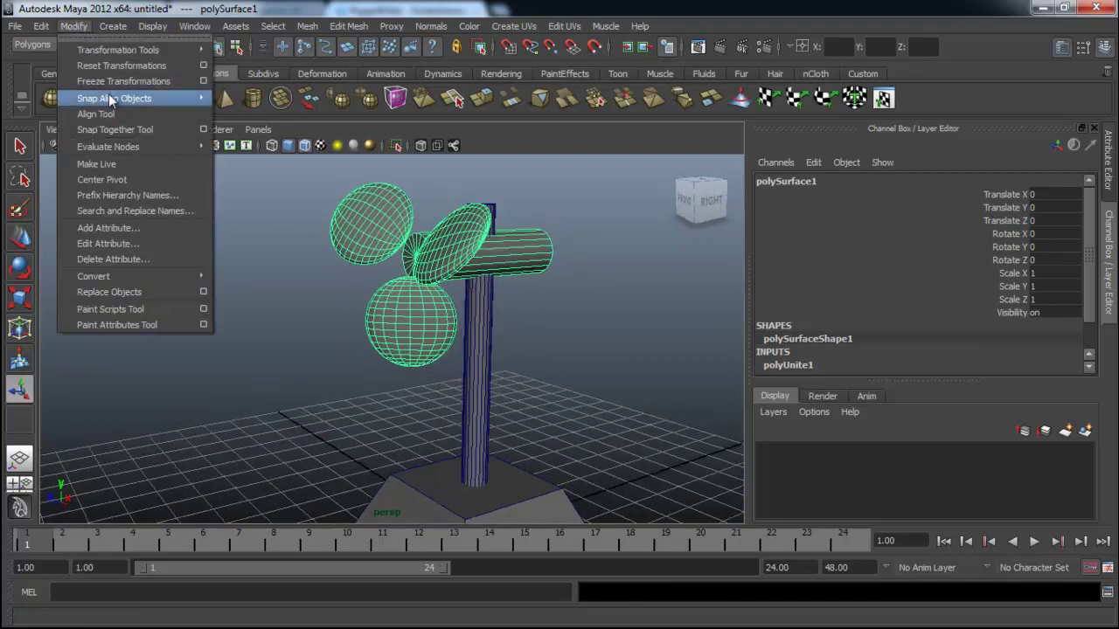
click(131, 181)
alt+drag(591, 280, 577, 282)
key(e)
drag(500, 229, 224, 175)
key(ctrl+z)
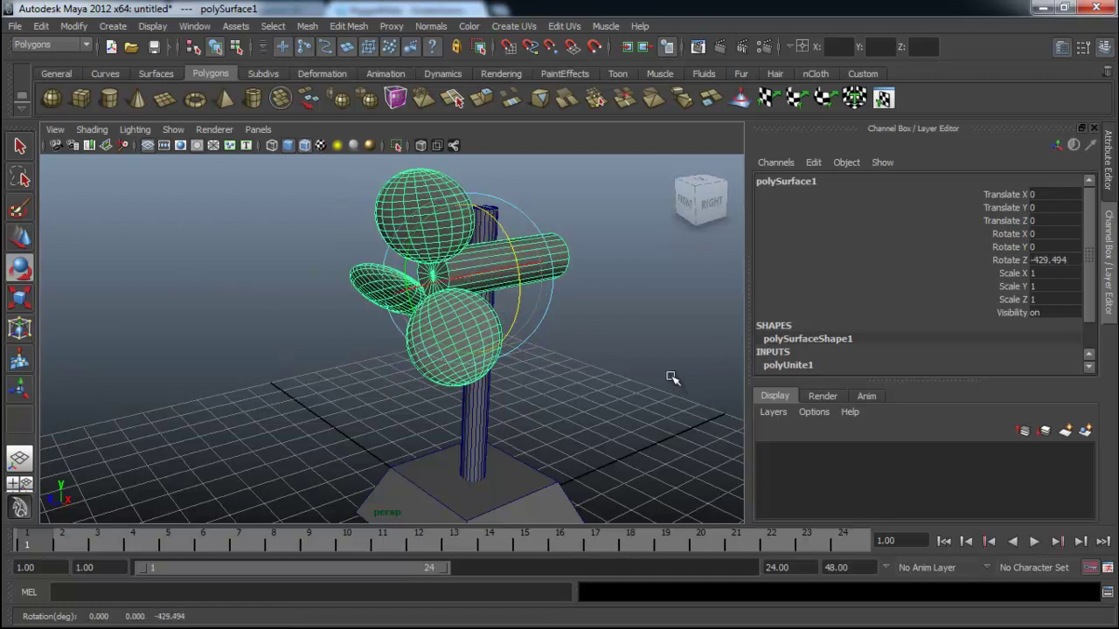
key(ctrl+z)
Snap the combined mesh's pivot to the centre vertex of the cylinder's front cap
alt+right_drag(583, 351, 714, 353)
alt+drag(714, 352, 515, 385)
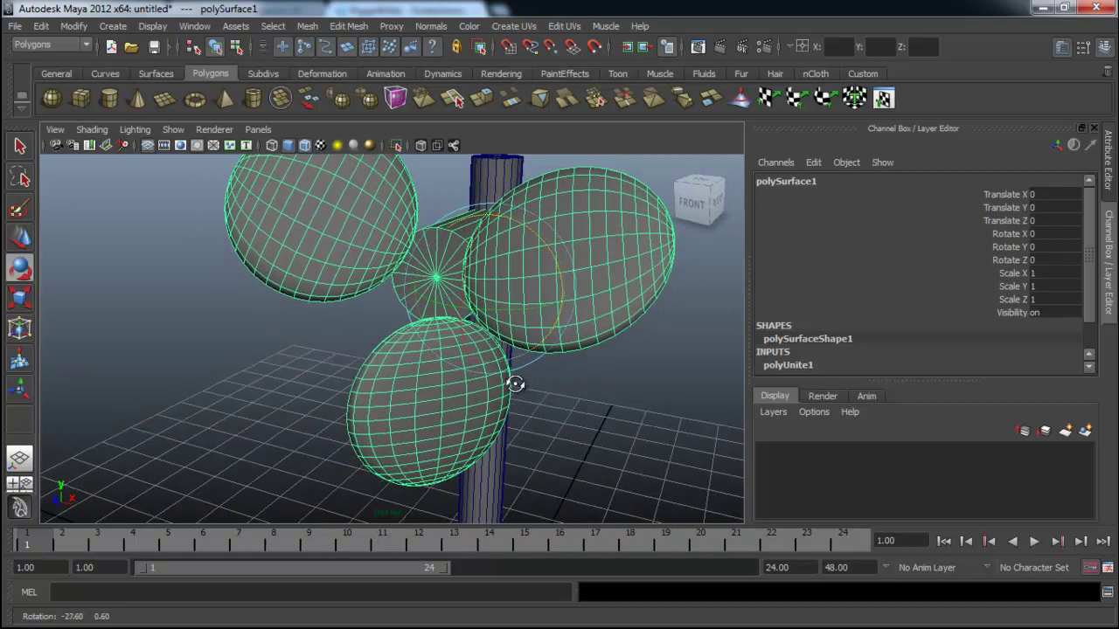
alt+right_drag(435, 280, 587, 342)
scroll(569, 367, up, 3)
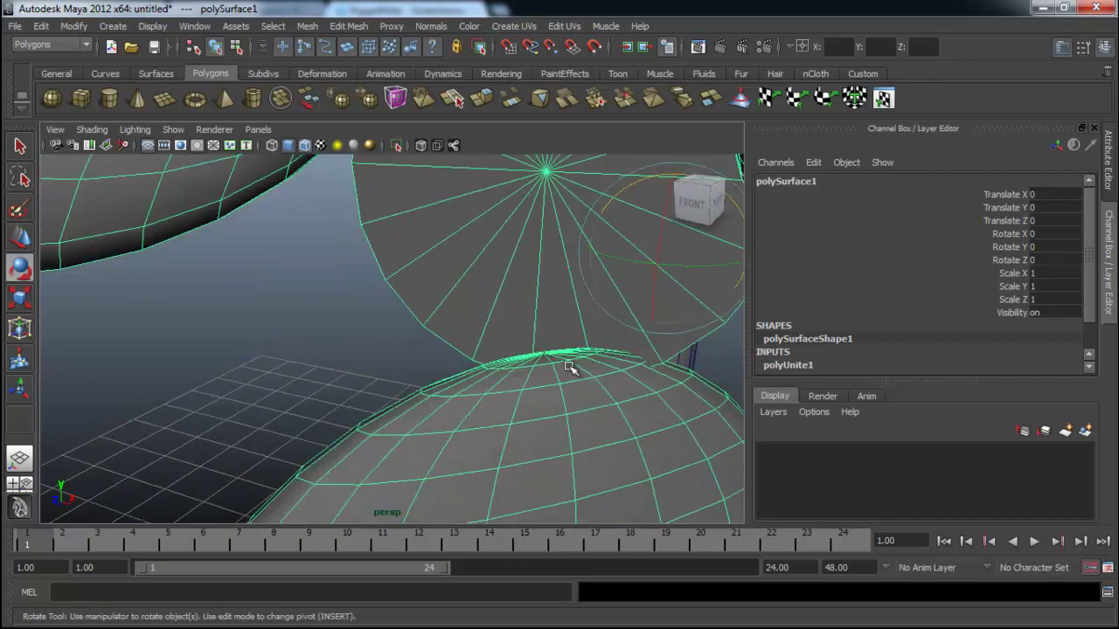
key(Insert)
alt+middle_drag(550, 274, 517, 315)
key(v)
middle_drag(486, 258, 479, 250)
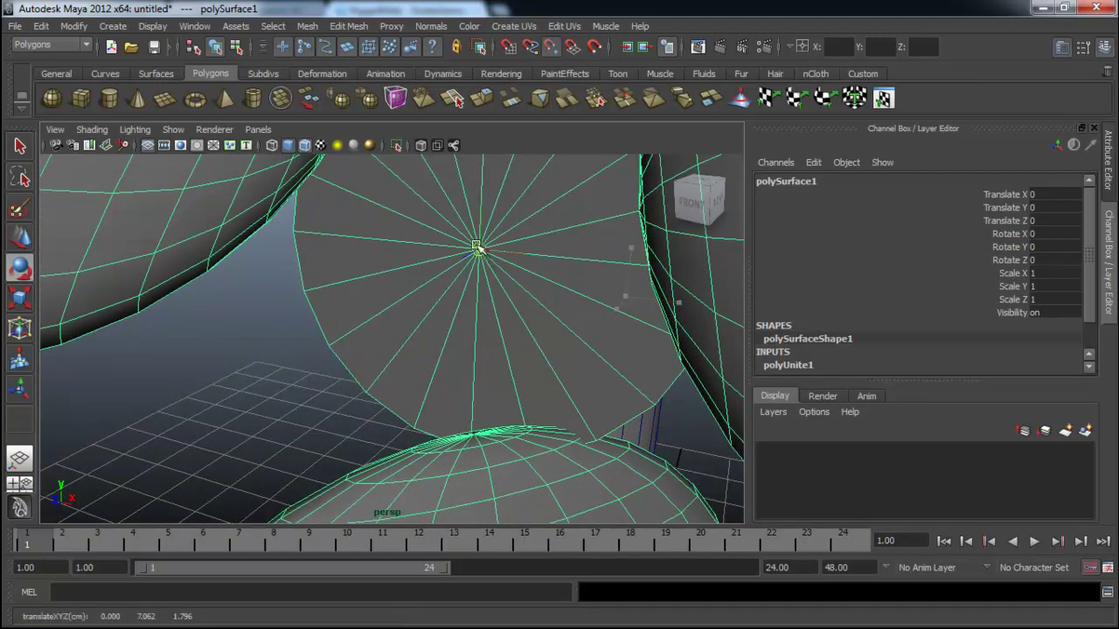
key(Insert)
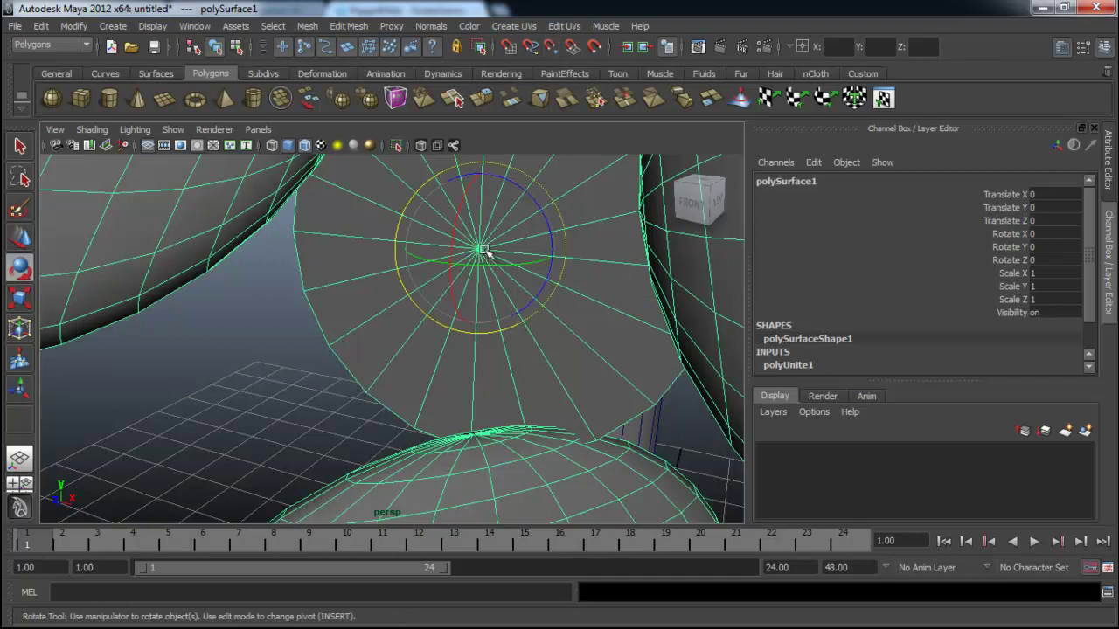
Test-rotate the combined fan mesh around its snapped pivot, undo the rotation, and keep the mesh selected
scroll(544, 267, down, 6)
drag(461, 265, 559, 290)
key(ctrl+z)
scroll(419, 315, down, 4)
alt+drag(420, 314, 629, 345)
click(644, 350)
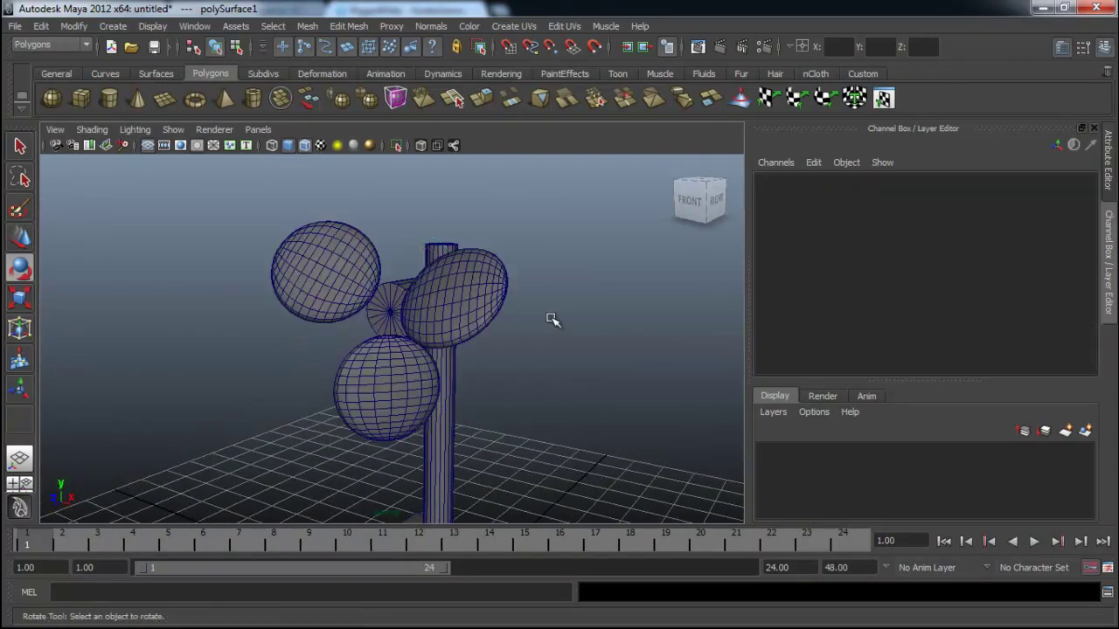
key(ctrl+z)
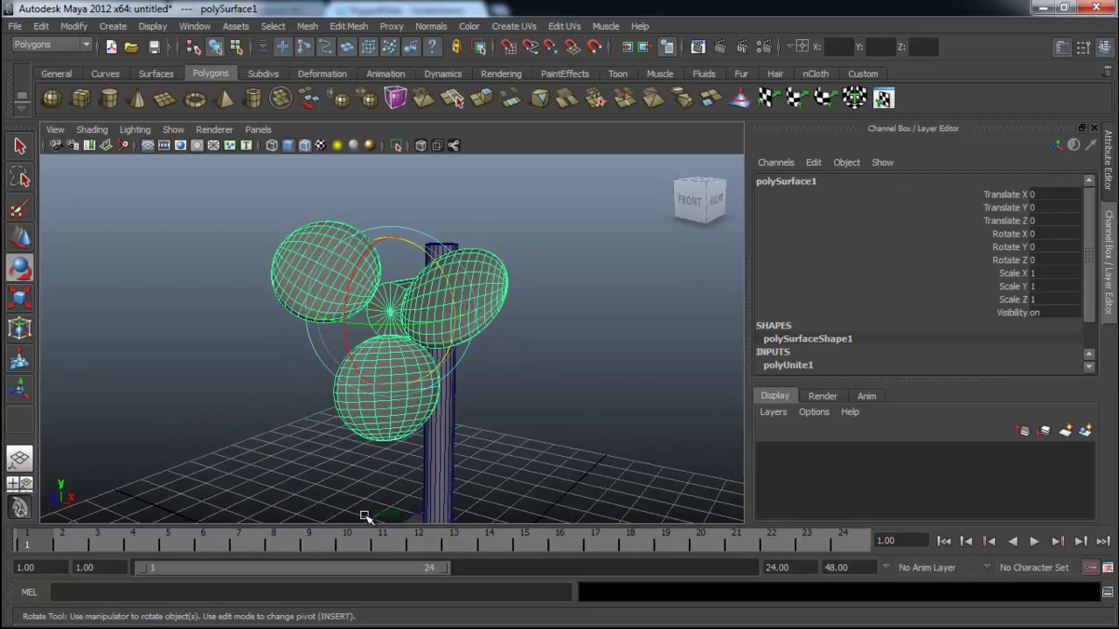
Keyframe the fan mesh at frame 1 and rotate it to about -213 degrees in Z at frame 10
key(s)
key(alt+v)
click(341, 548)
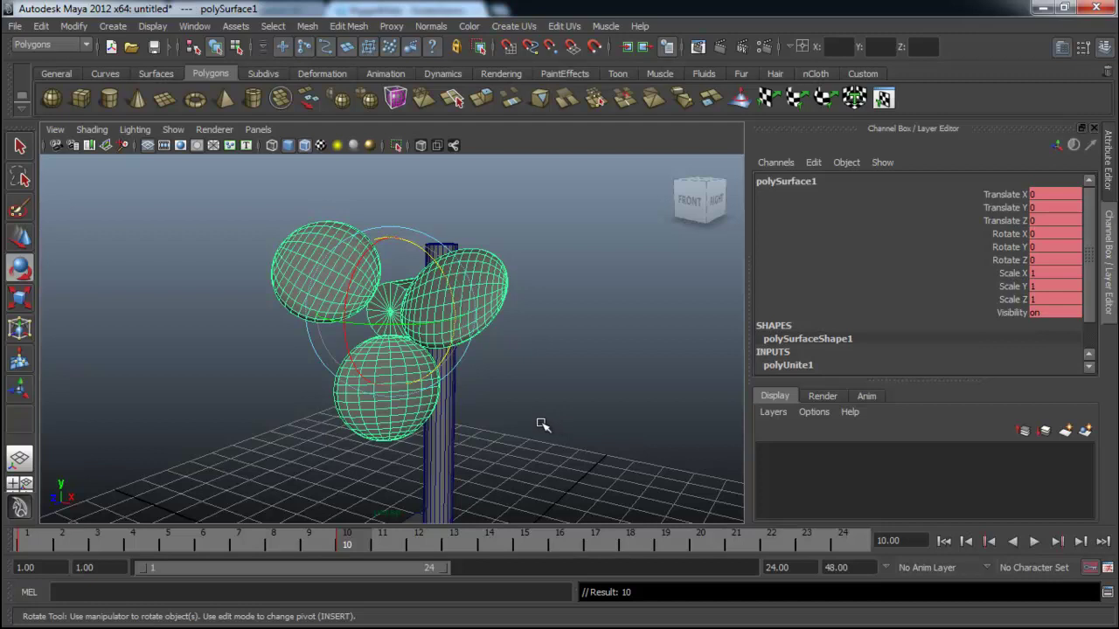
drag(414, 242, 29, 418)
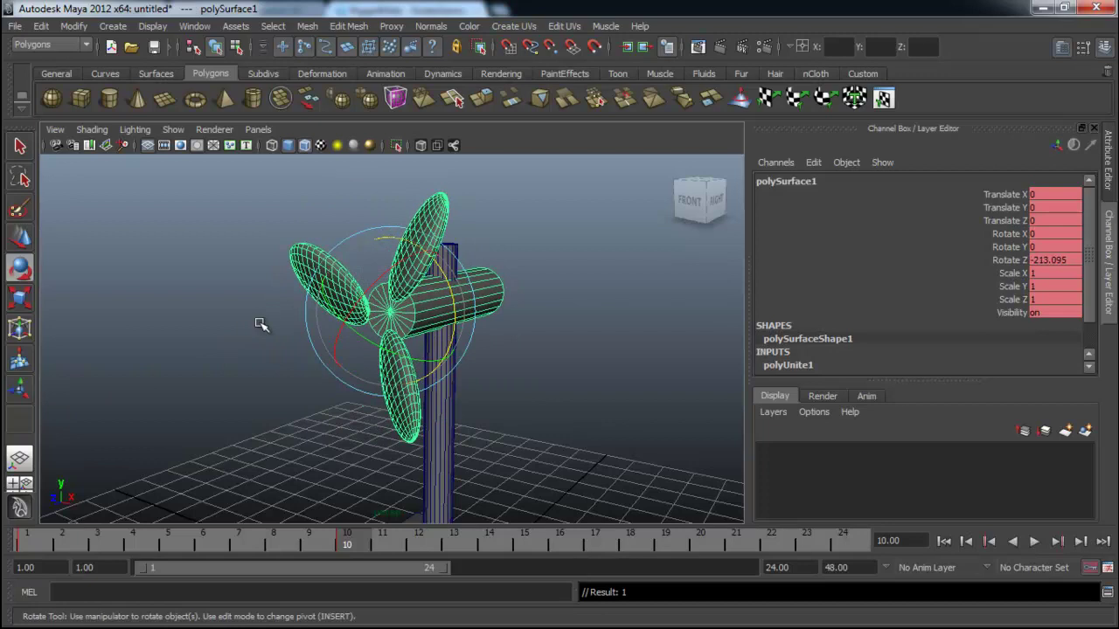
Show the fan mesh's animation curves in the Graph Editor and set their keys to linear tangents
click(594, 421)
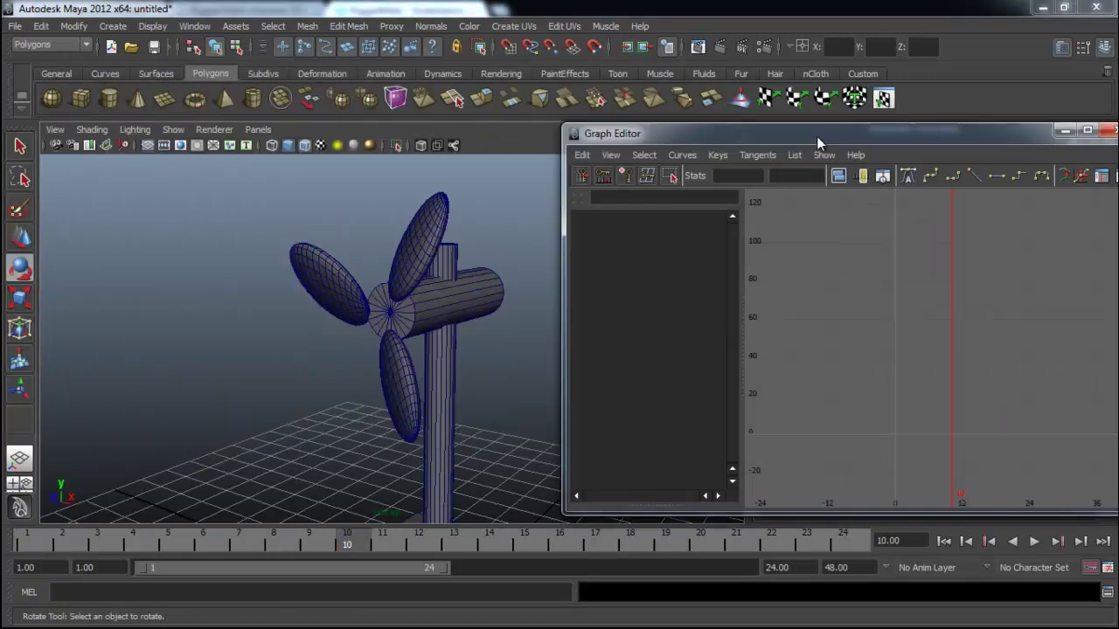
drag(816, 137, 885, 135)
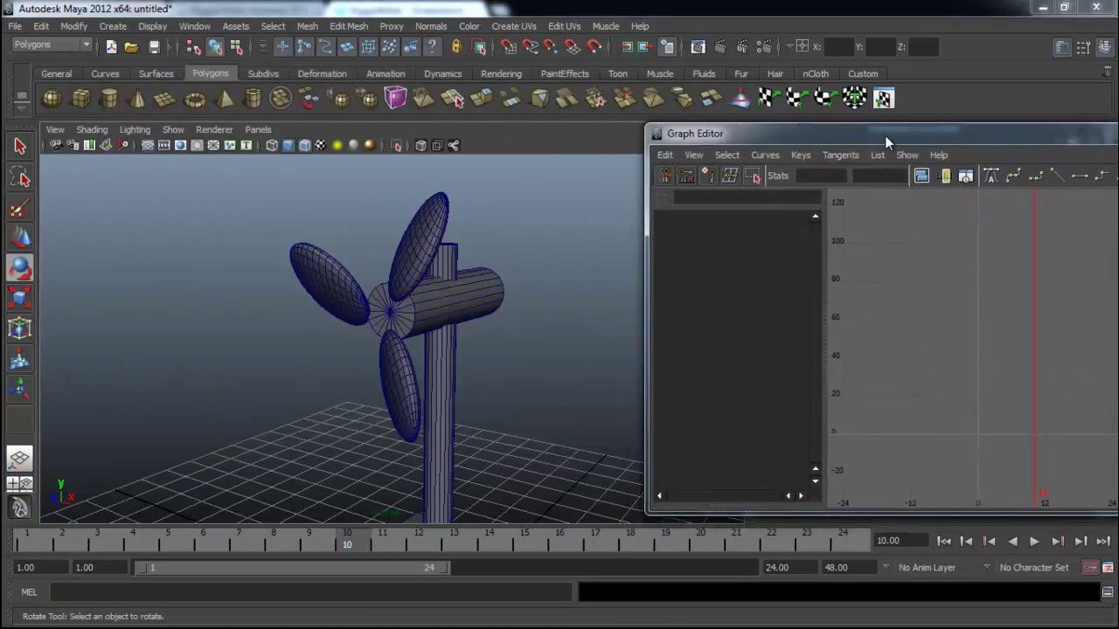
click(388, 313)
alt+right_drag(903, 411, 992, 310)
drag(992, 311, 1040, 437)
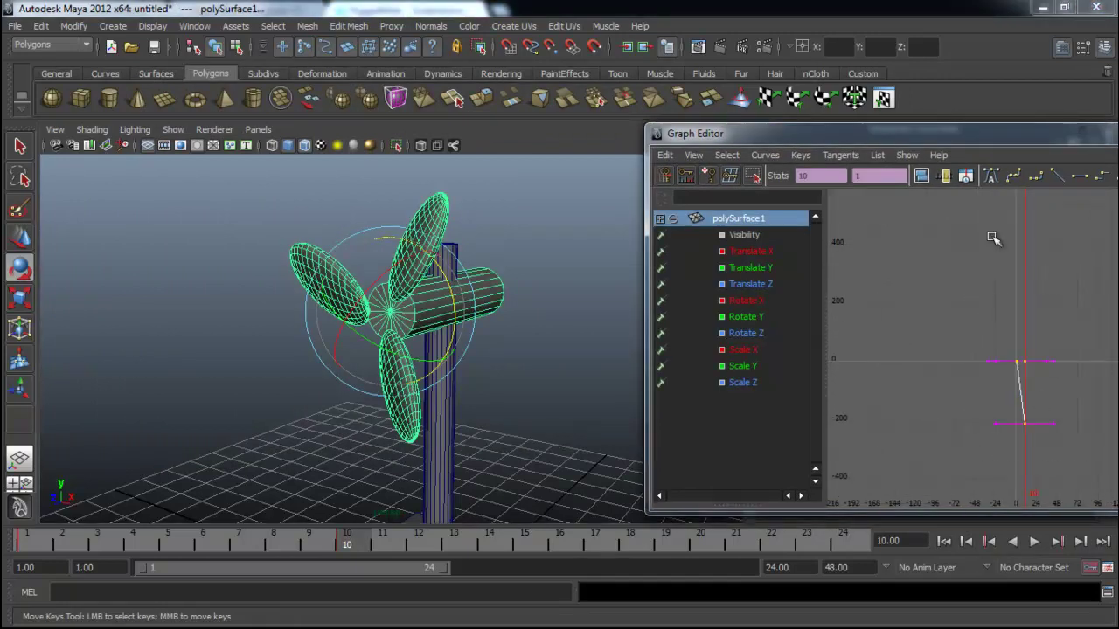
drag(1020, 142, 944, 156)
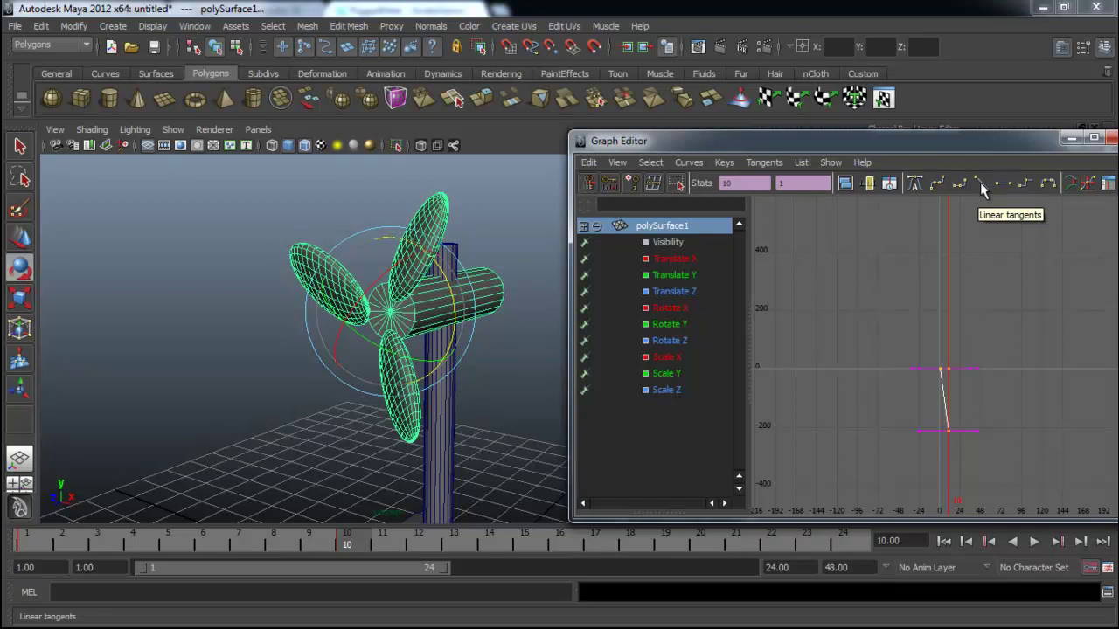
click(980, 184)
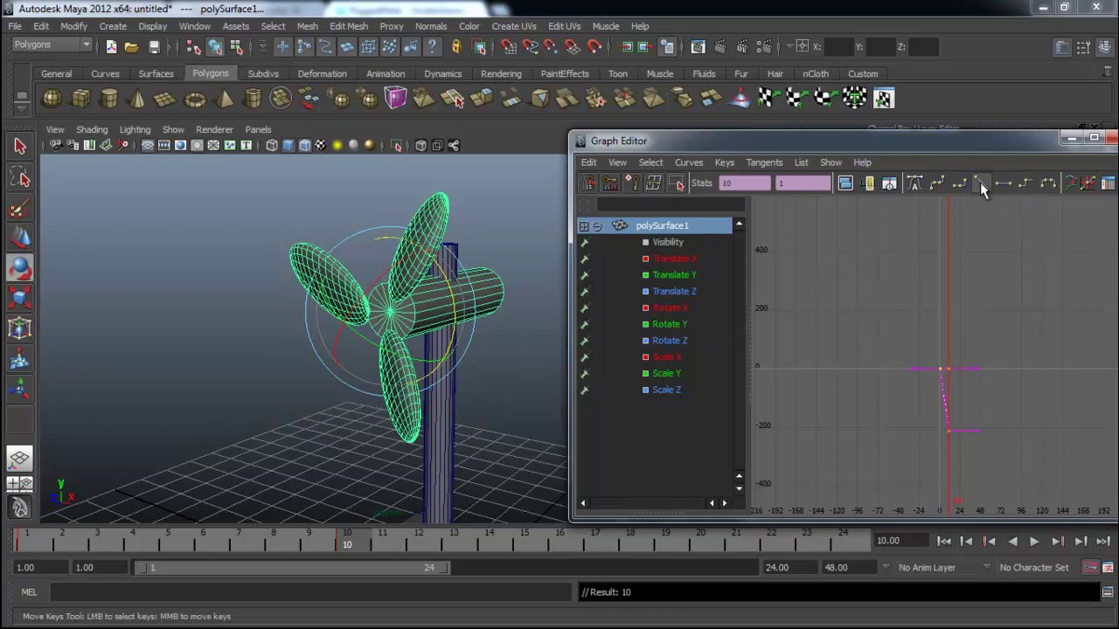
Display curve infinity in the Graph Editor and set the fan mesh curves' post infinity to Linear
click(618, 165)
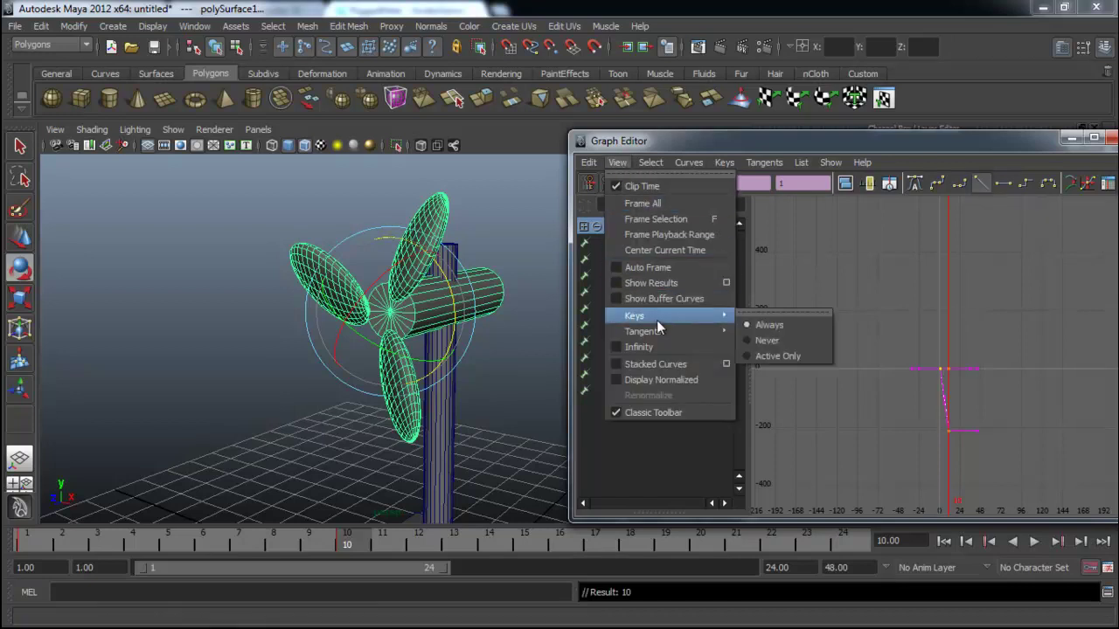
click(649, 347)
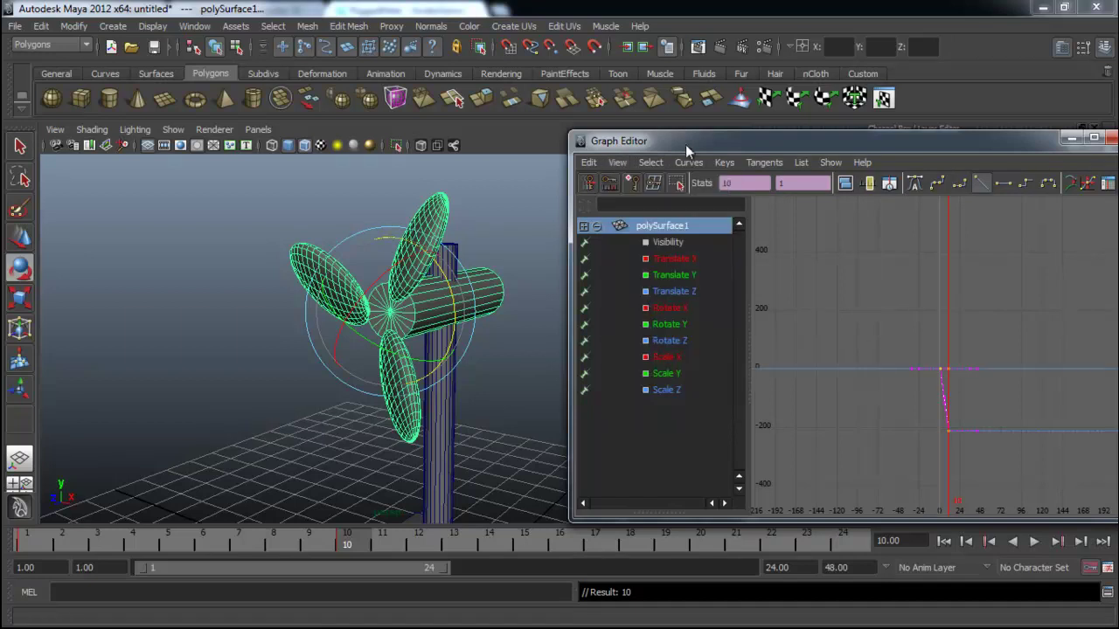
click(688, 162)
mouse_move(740, 203)
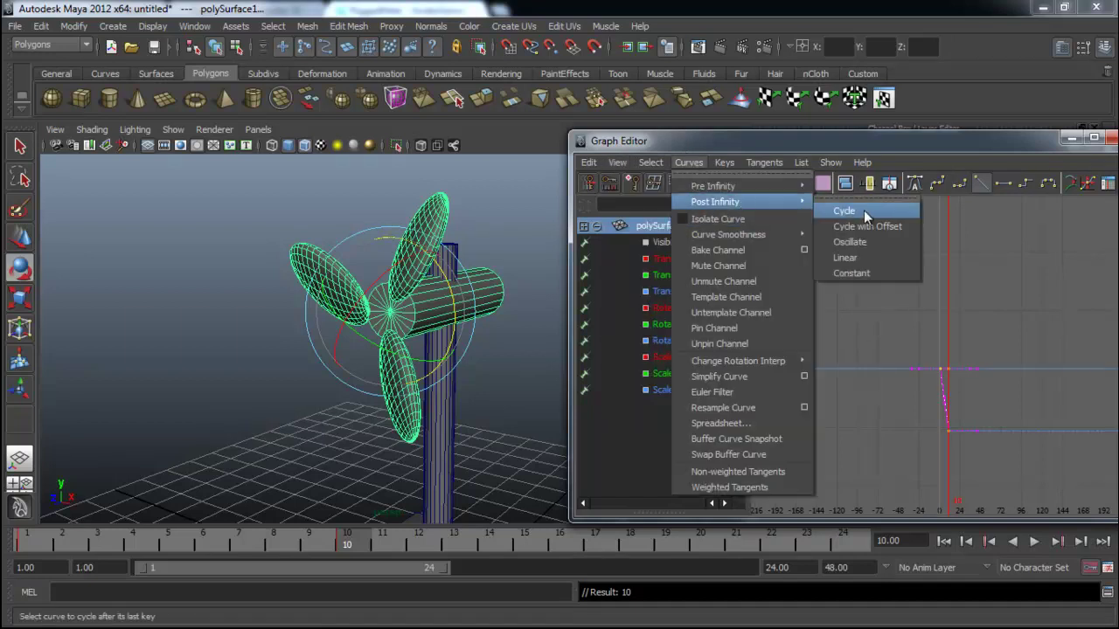
click(868, 257)
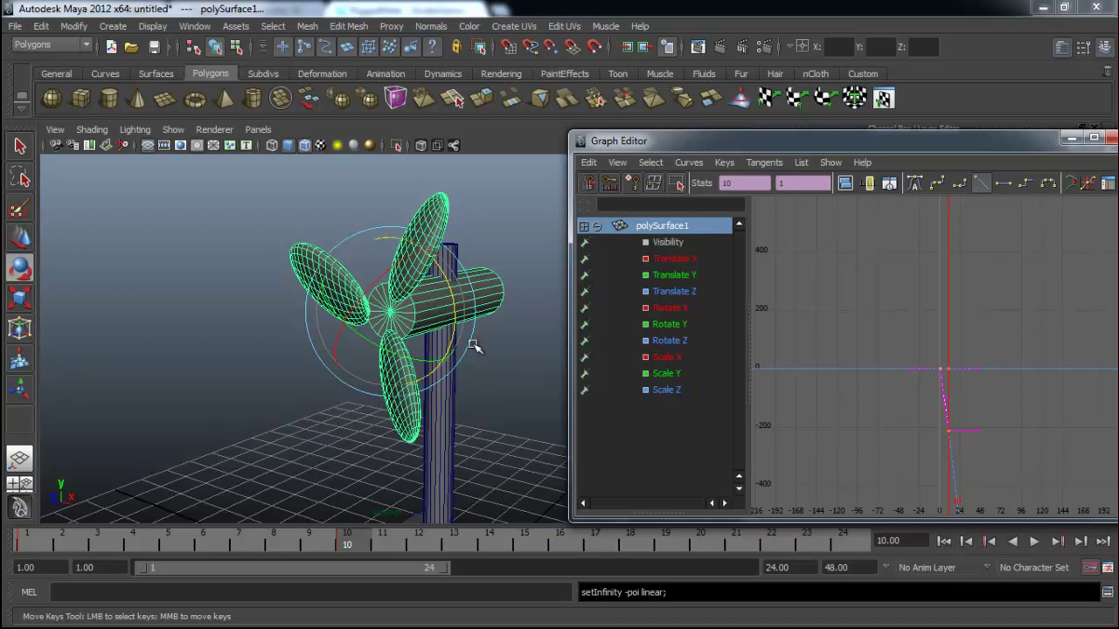
Set the playback end time to frame 100, and play and stop the fan's spin animation
double_click(779, 568)
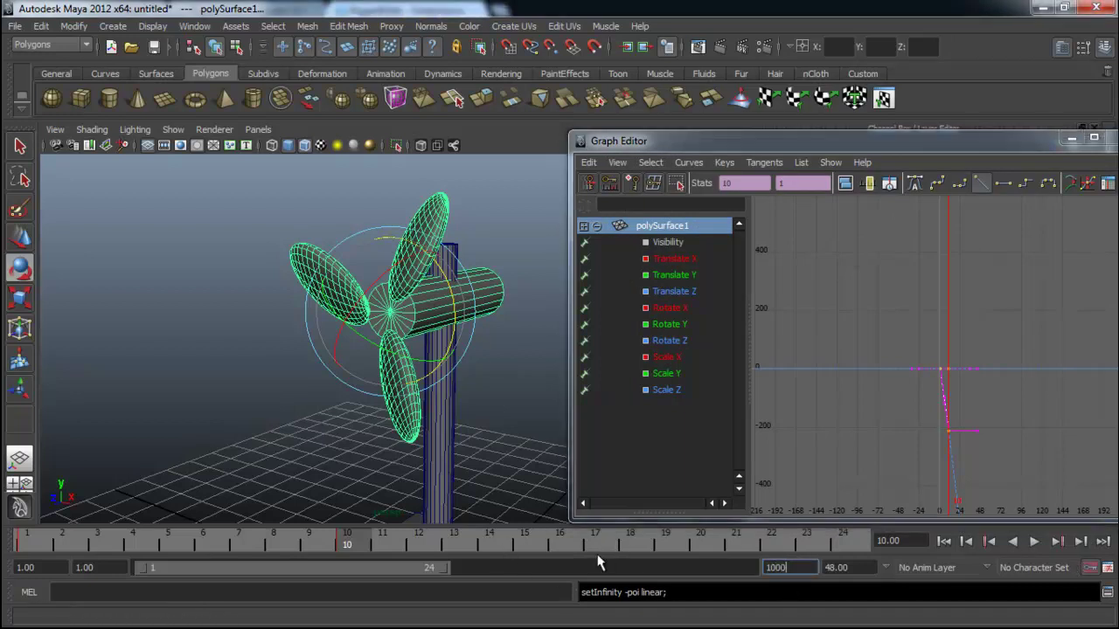
key(Return)
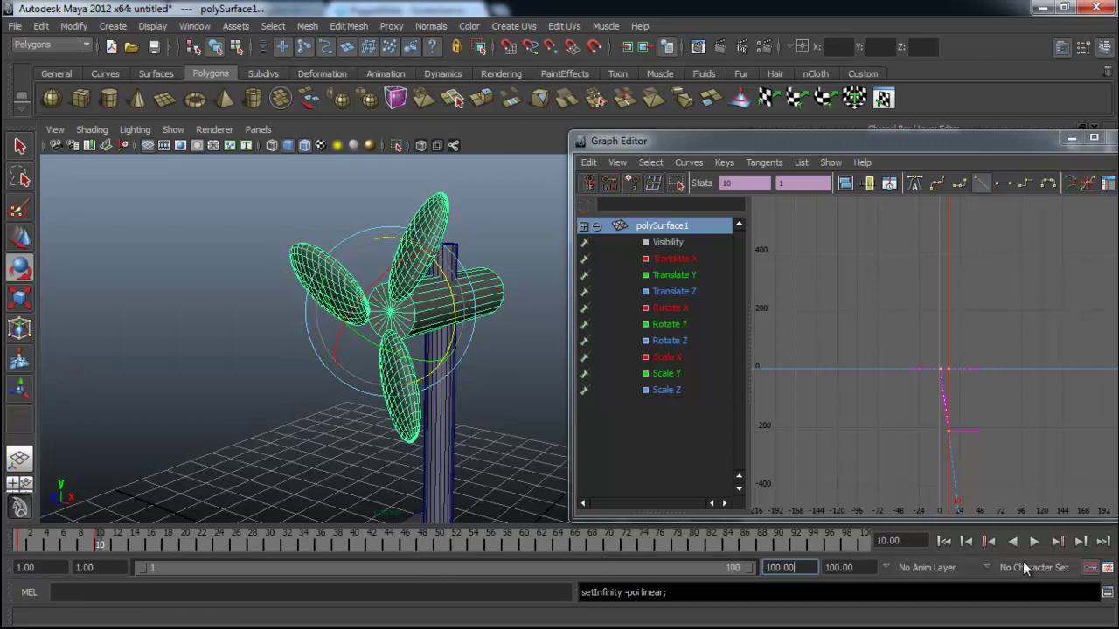
click(1034, 541)
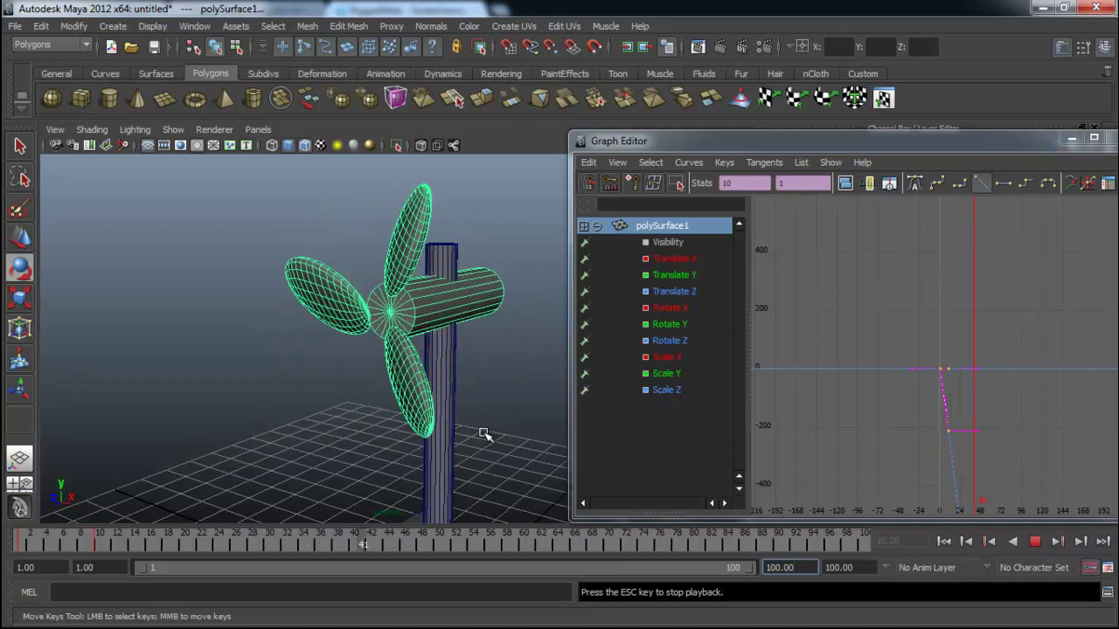
click(1035, 541)
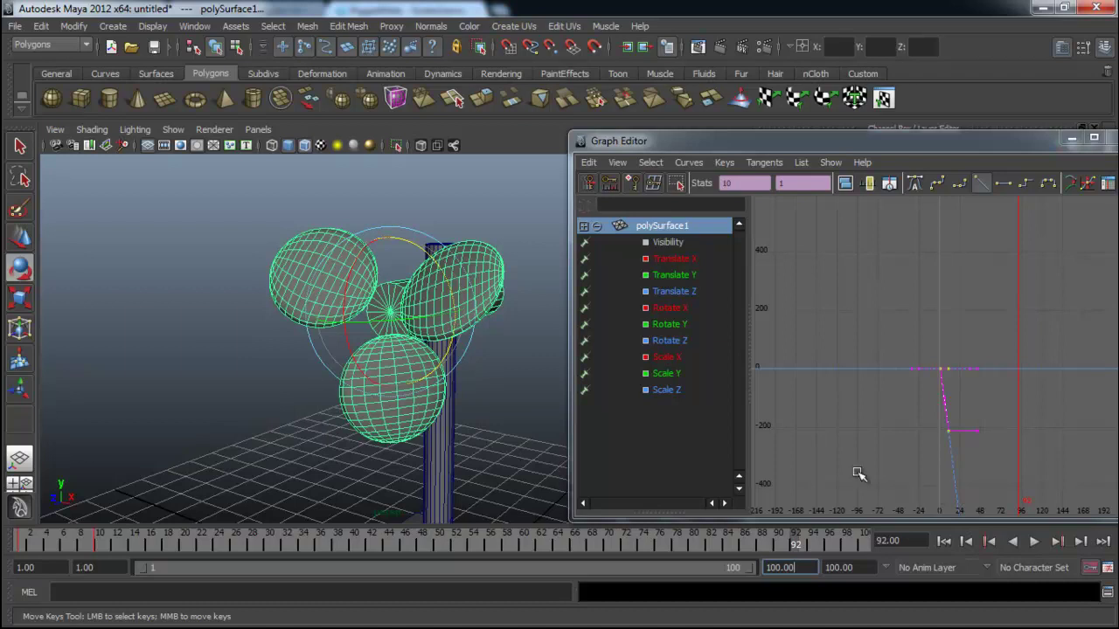
Move the Graph Editor off the channel values and freeze the transformations of the fan's vertical stand cylinder
click(500, 386)
alt+drag(501, 386, 428, 411)
click(419, 376)
drag(990, 140, 1007, 374)
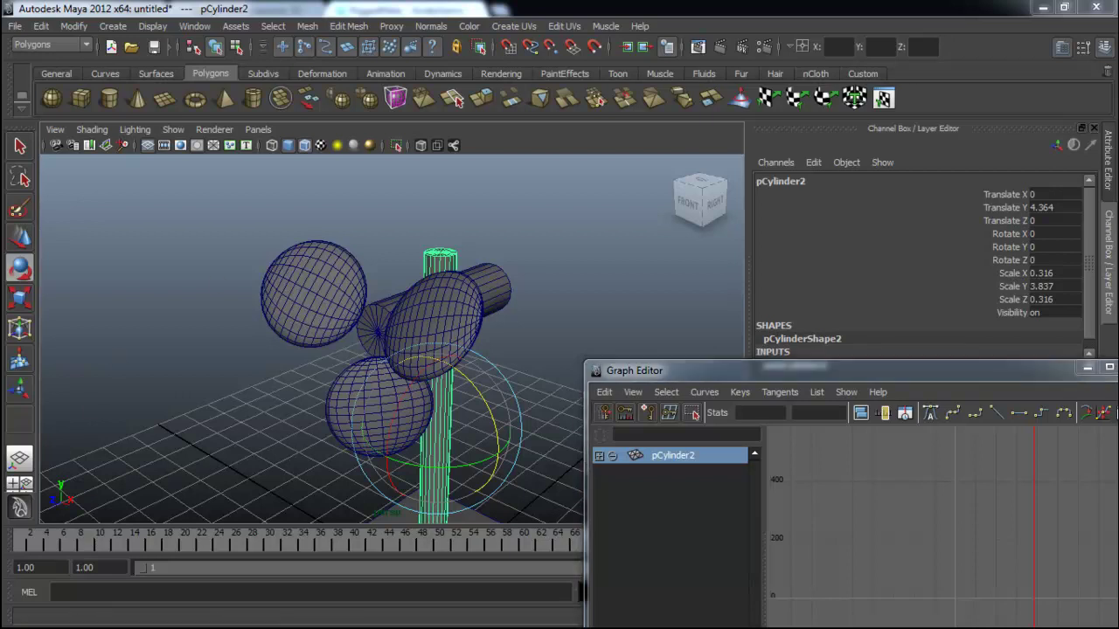
click(528, 257)
alt+drag(531, 260, 361, 331)
click(417, 267)
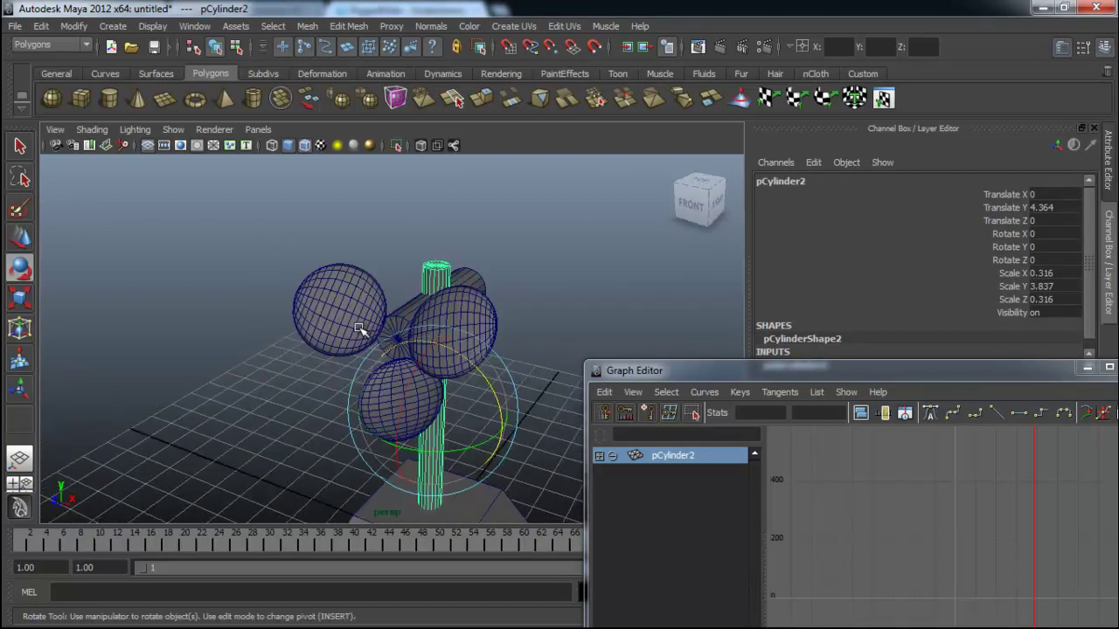
alt+drag(457, 317, 367, 299)
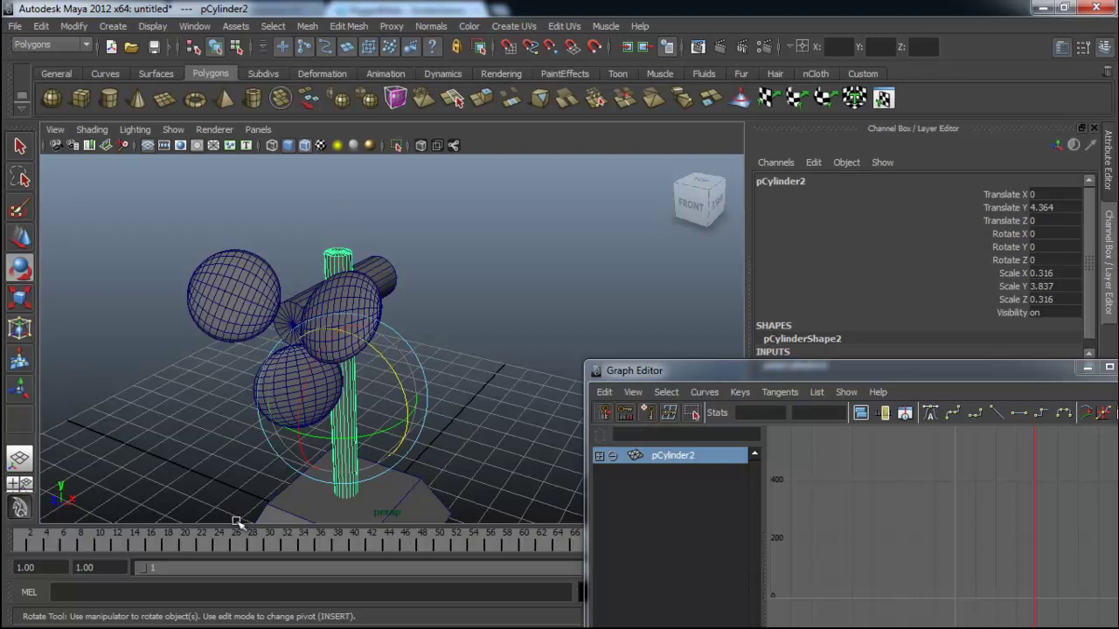
click(448, 246)
click(348, 255)
click(74, 27)
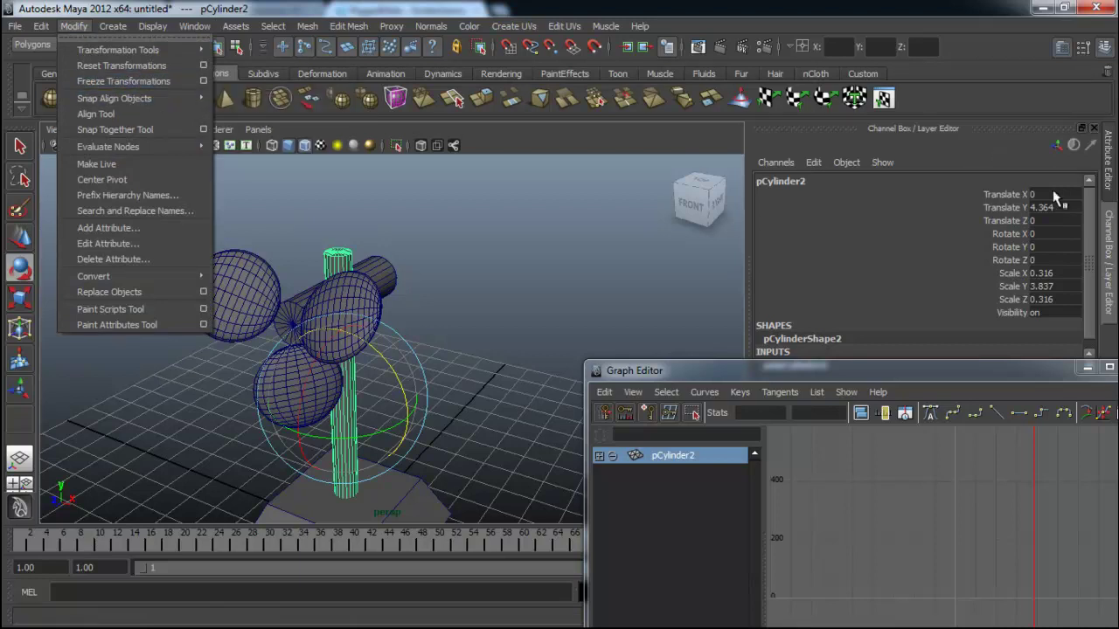
click(132, 80)
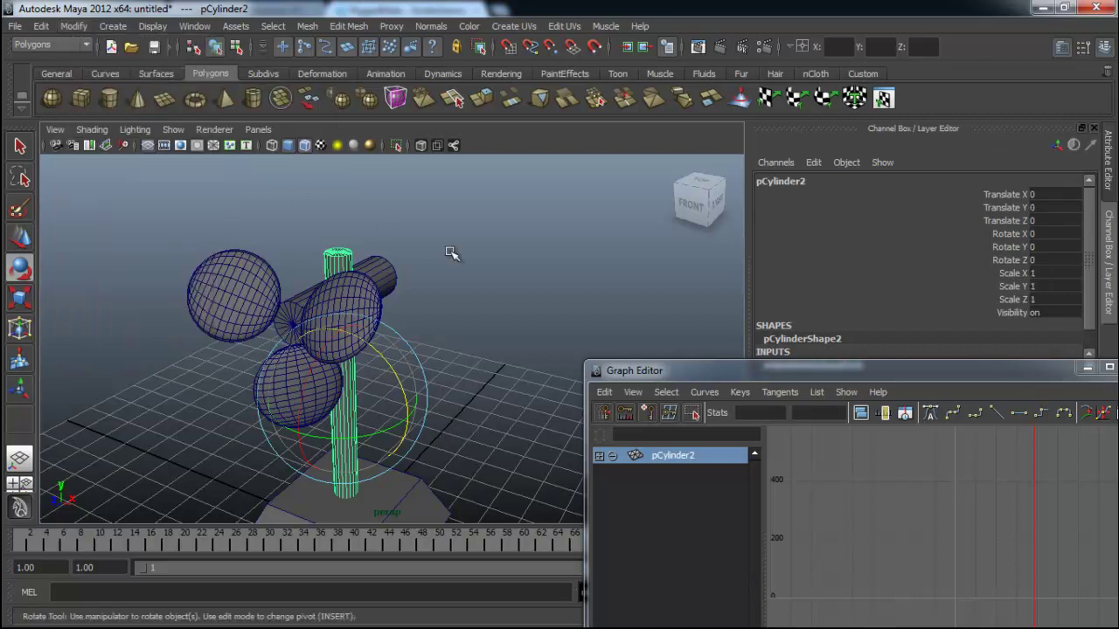
Compare the channel values of the animated fan mesh with those of the stand cylinder
click(517, 255)
click(381, 268)
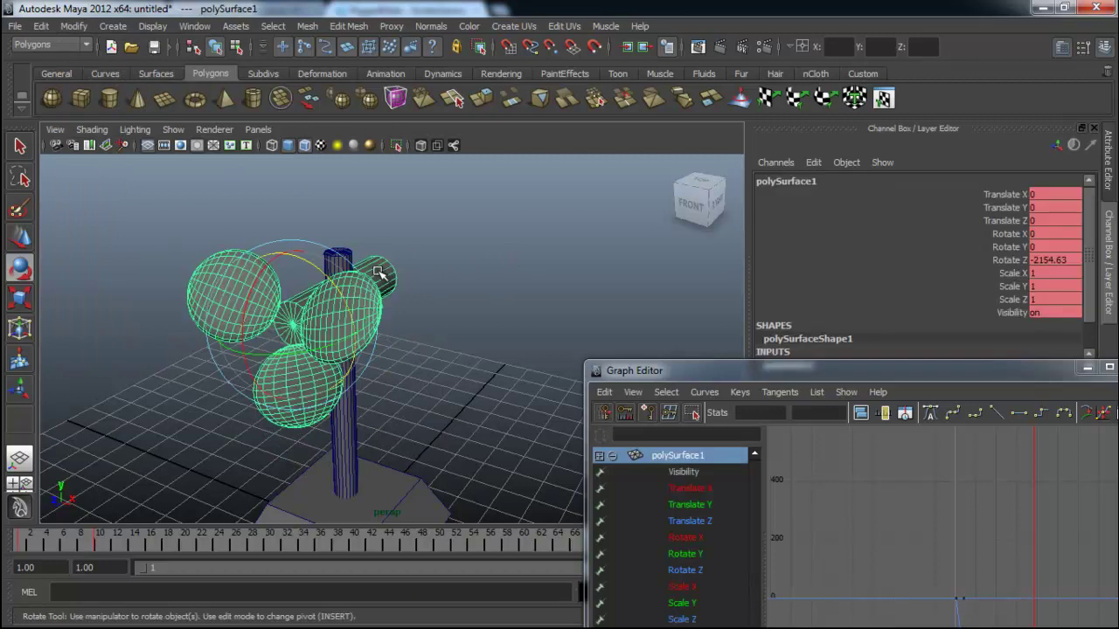
click(393, 233)
click(343, 254)
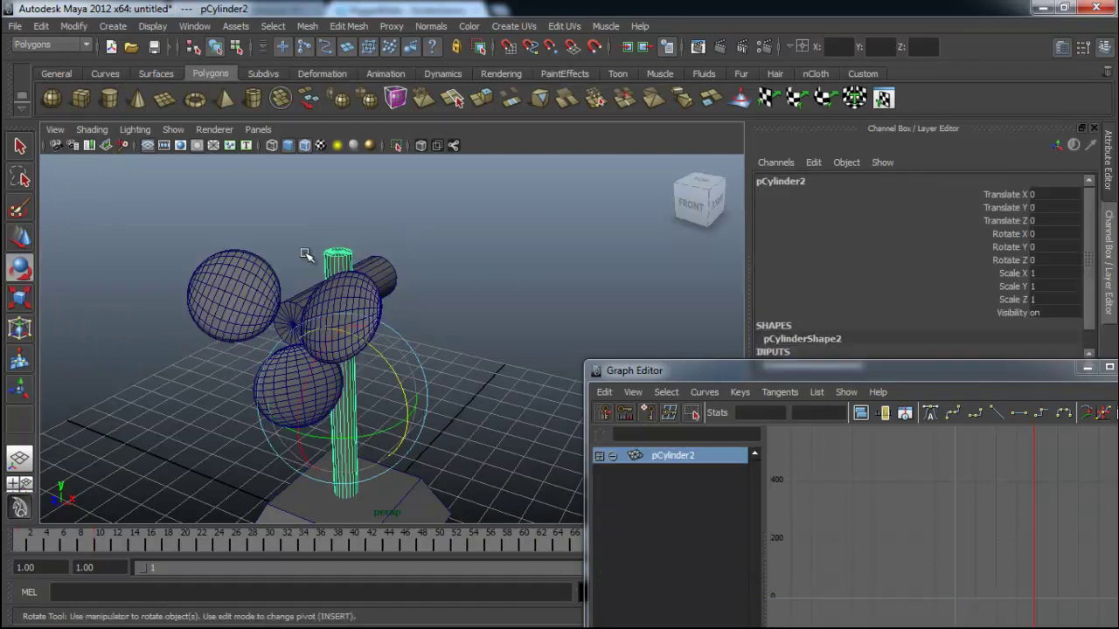
click(382, 264)
click(456, 234)
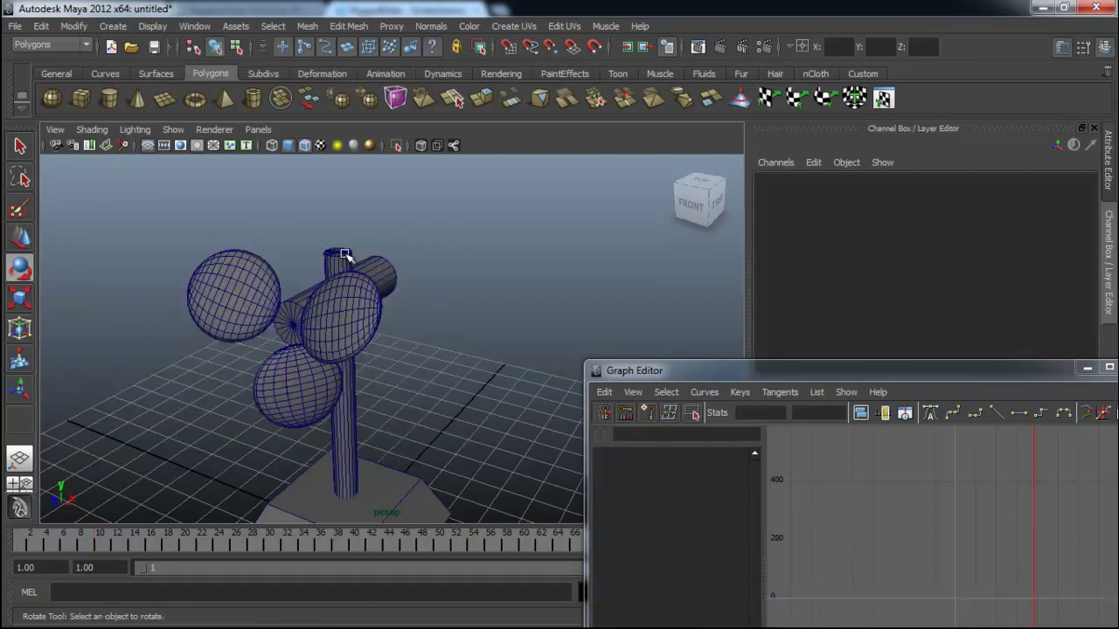
Select the stand cylinder again and reapply Freeze Transformations to it
click(343, 255)
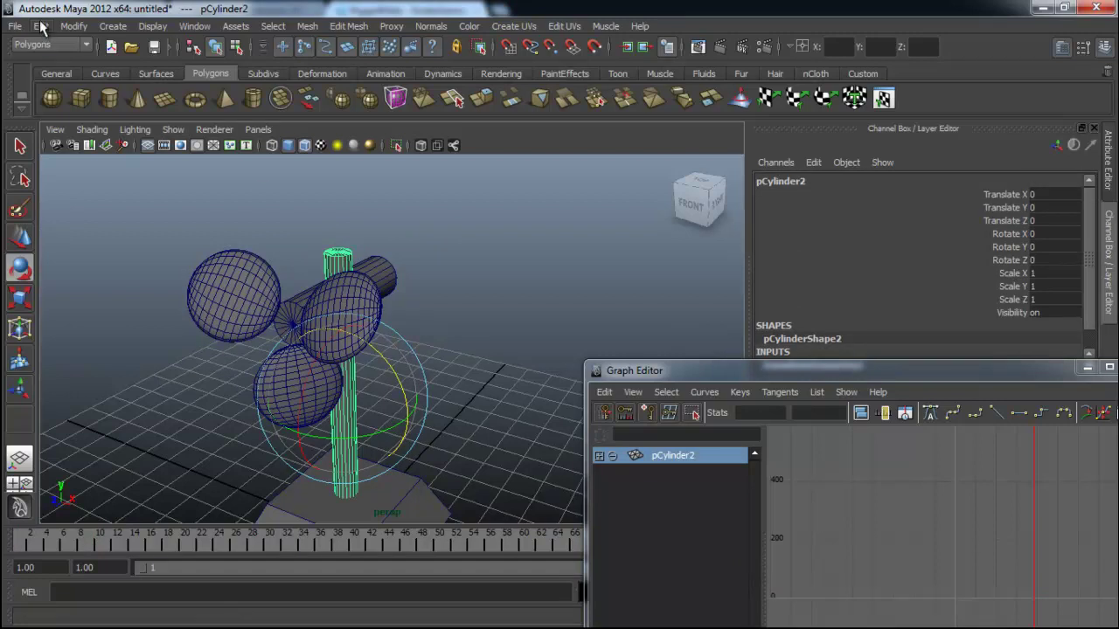
click(74, 26)
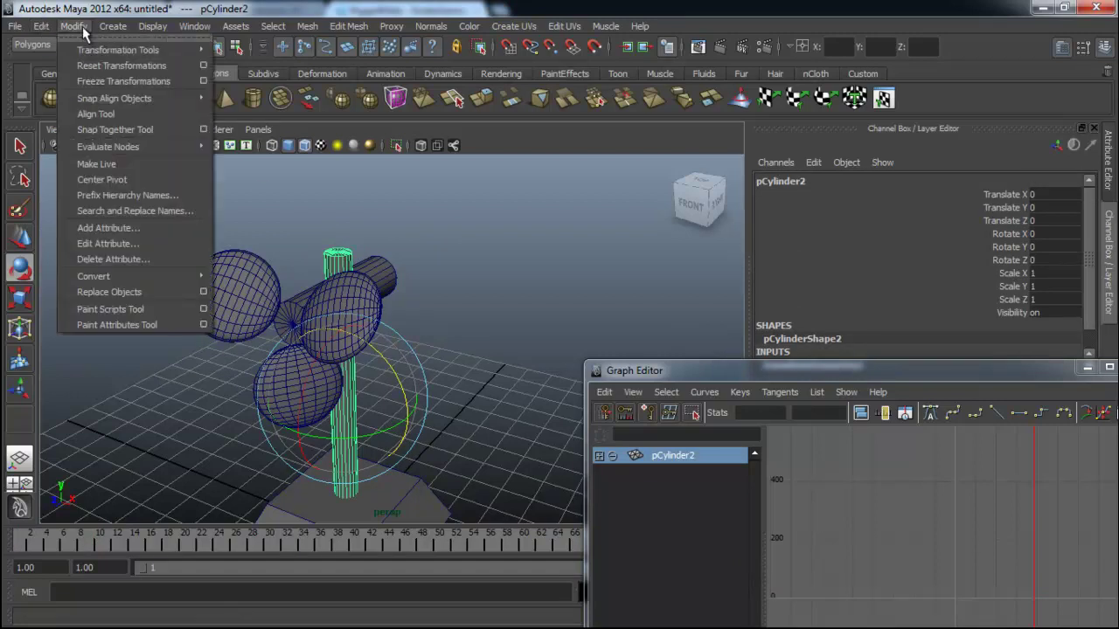
click(176, 81)
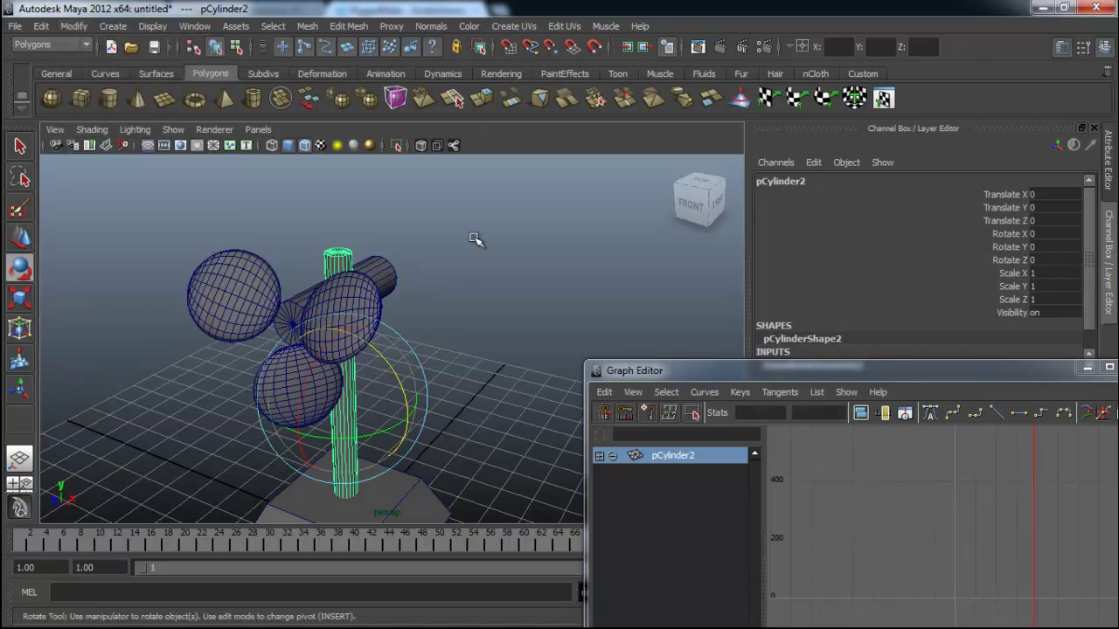
Practise selecting the fan mesh first and adding the stand cylinder, undo the last addition, and clear the selection
click(481, 262)
click(391, 278)
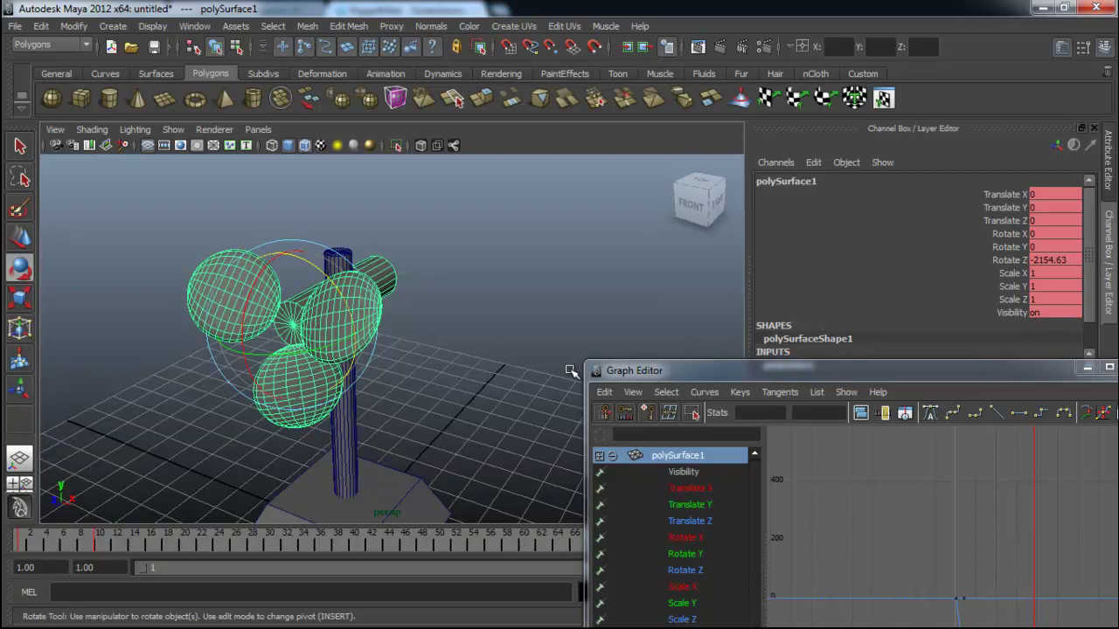
click(472, 304)
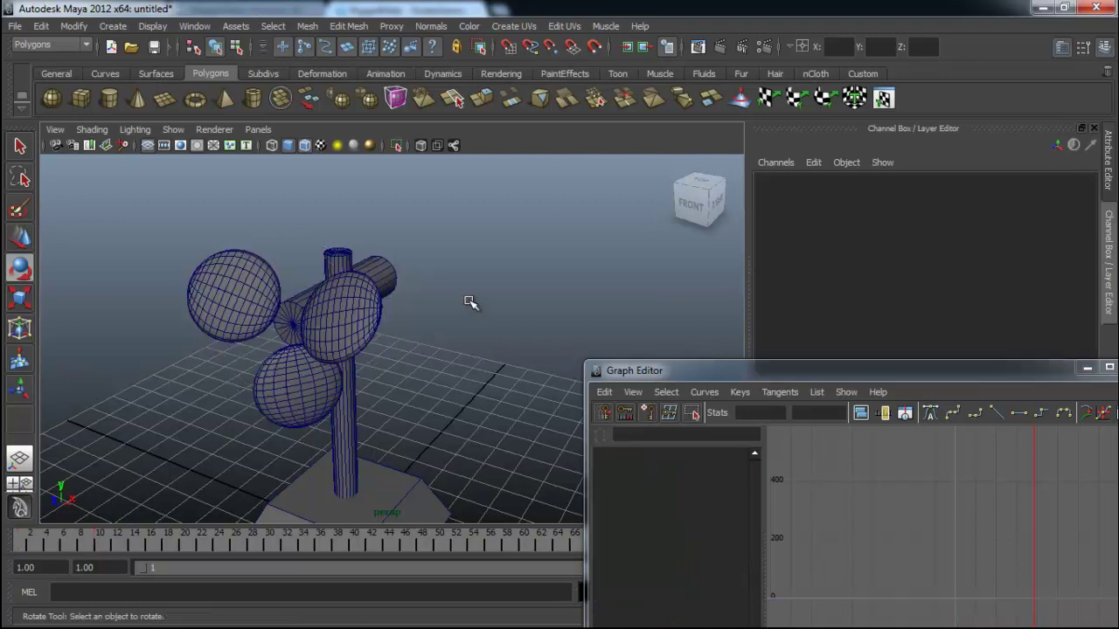
click(389, 272)
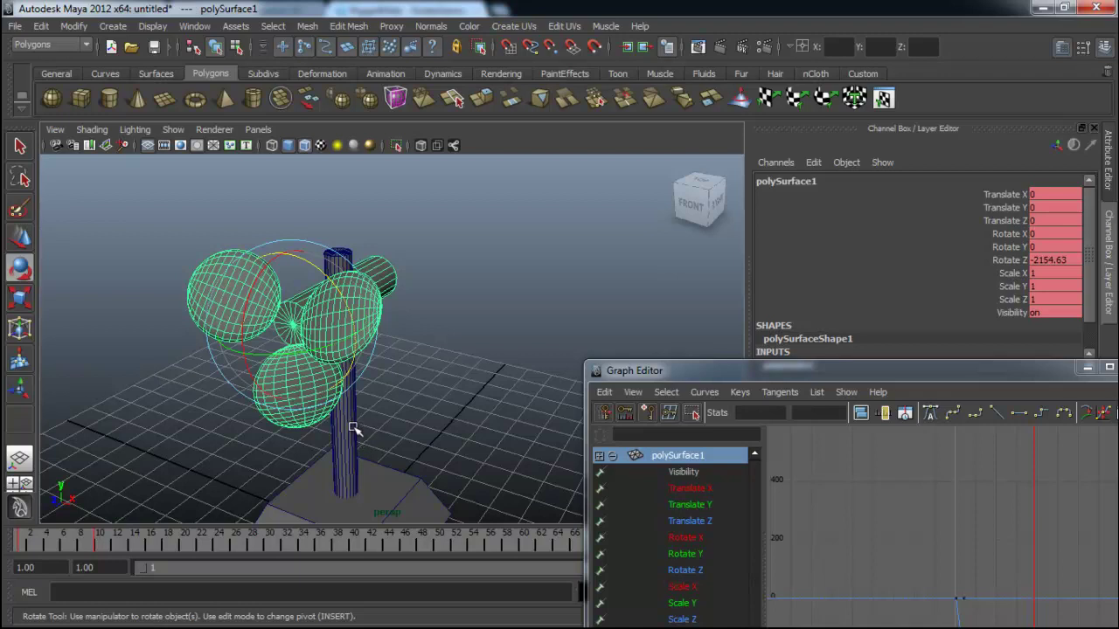
click(437, 333)
click(385, 265)
click(348, 446)
click(564, 274)
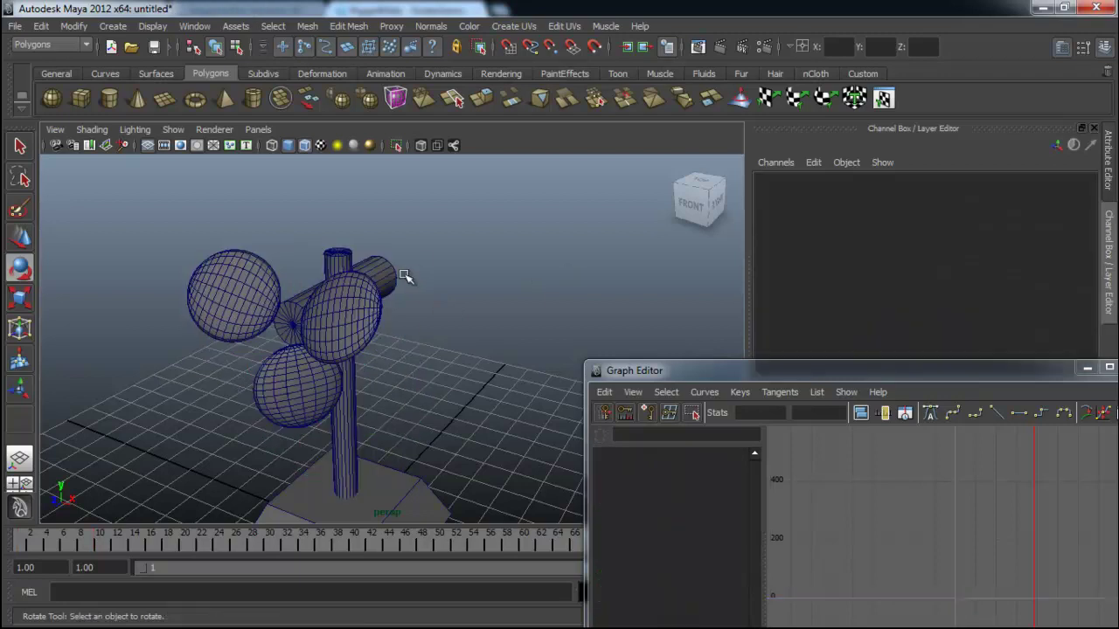
click(391, 273)
click(360, 450)
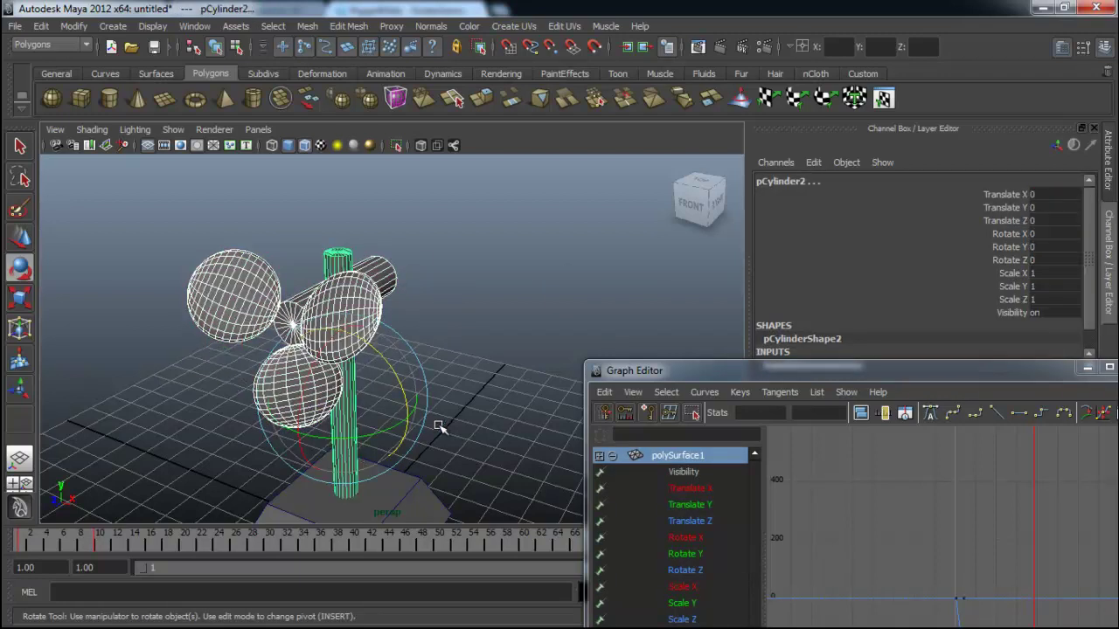
click(512, 258)
click(395, 273)
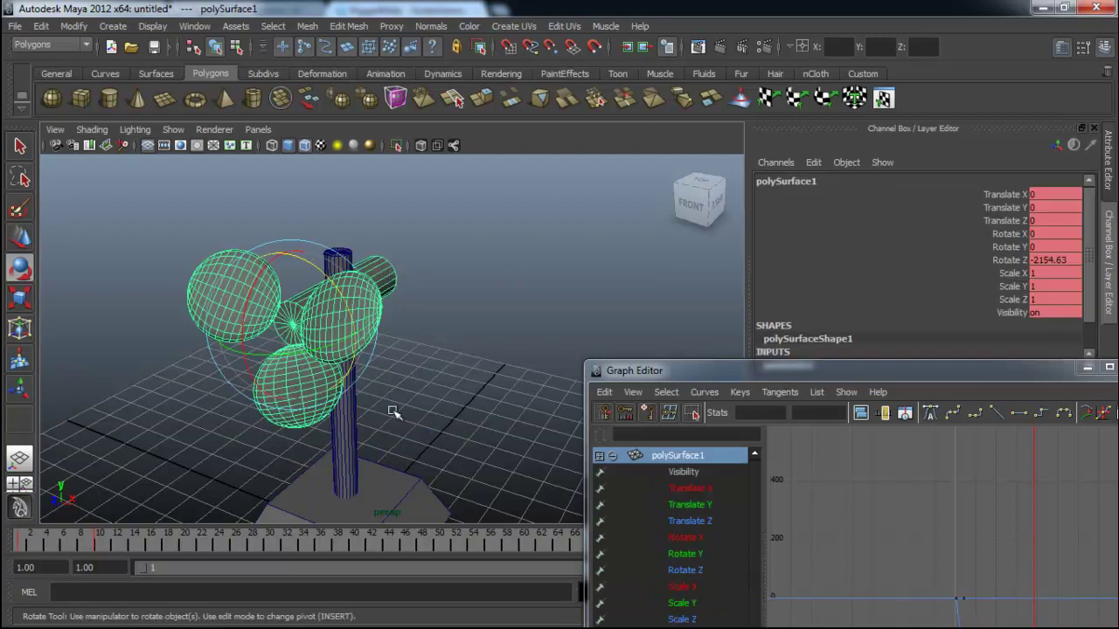
click(354, 447)
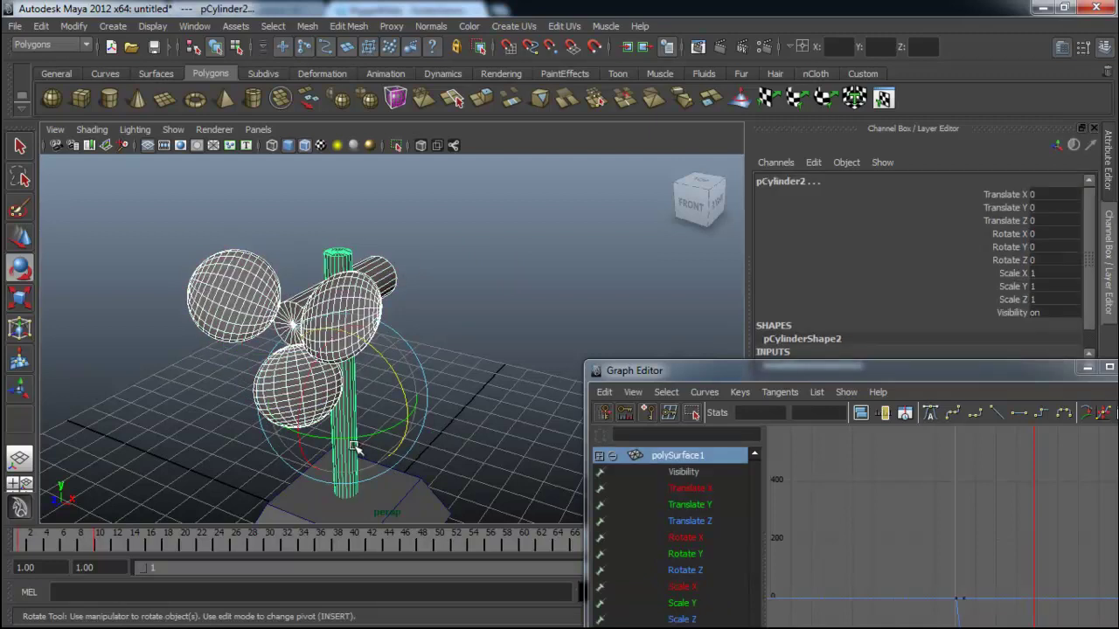
key(ctrl+z)
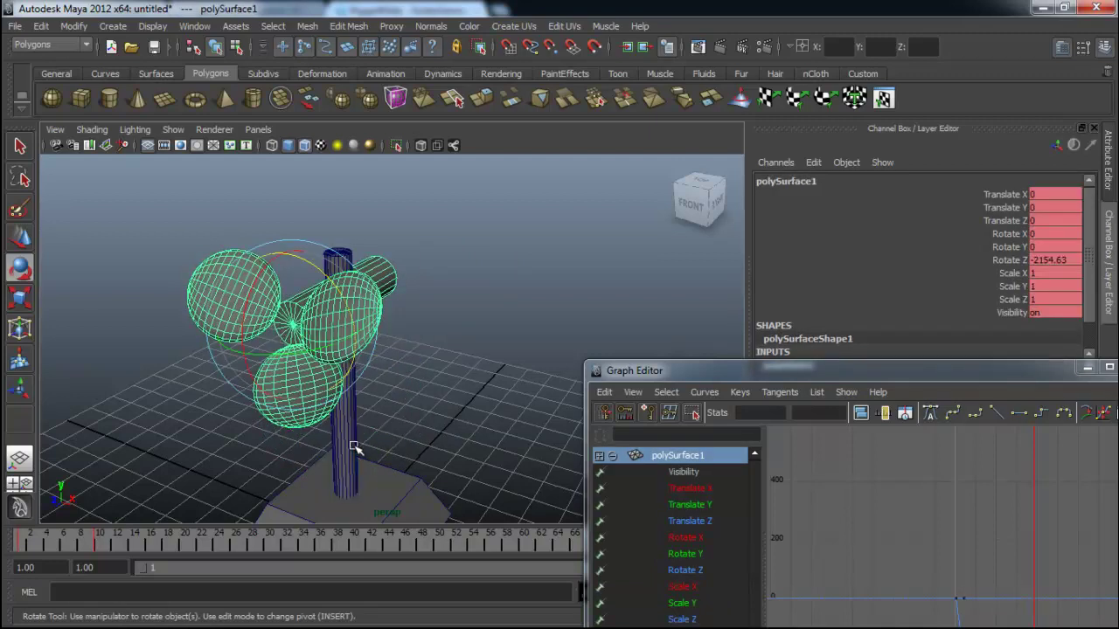
click(470, 411)
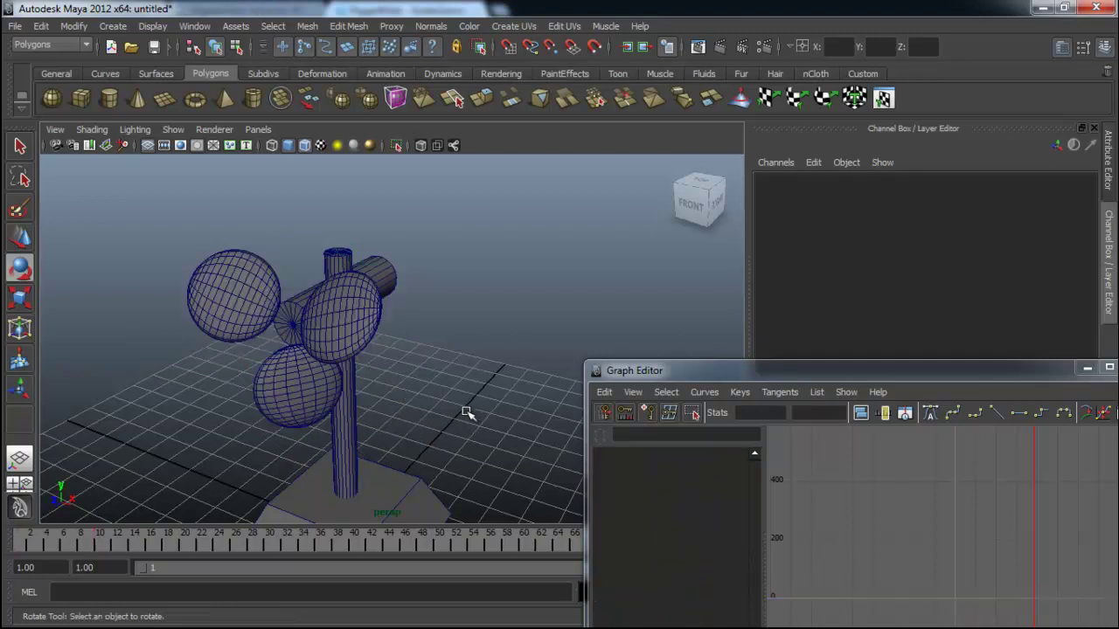
Move the Graph Editor clear of the playback controls, play the fan animation to review its spin, and stop it
drag(812, 372, 746, 75)
click(1035, 542)
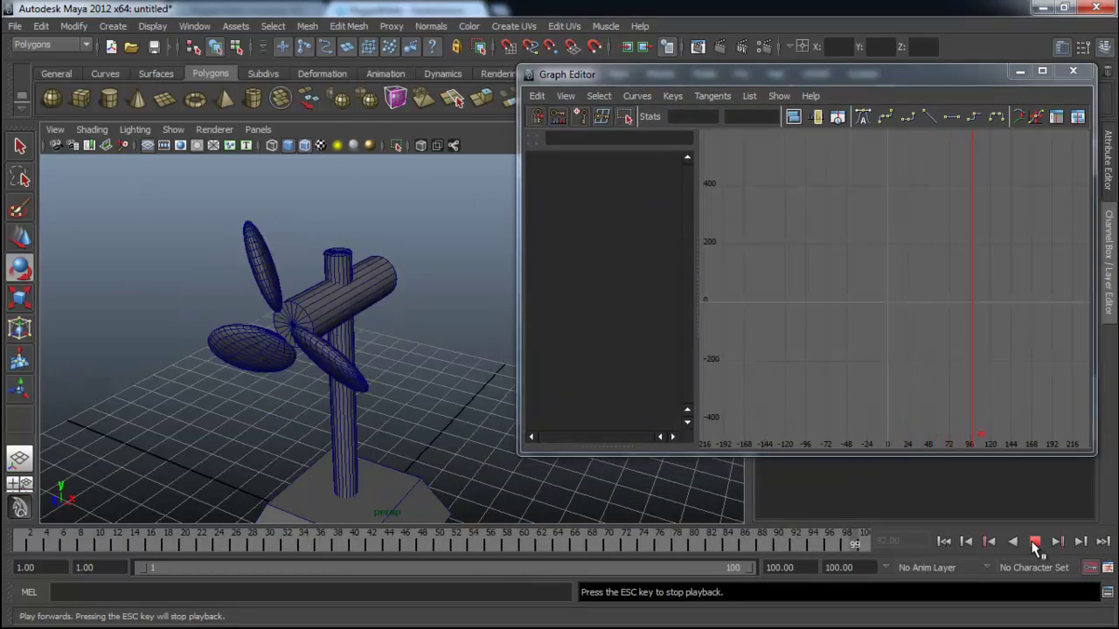
click(1035, 542)
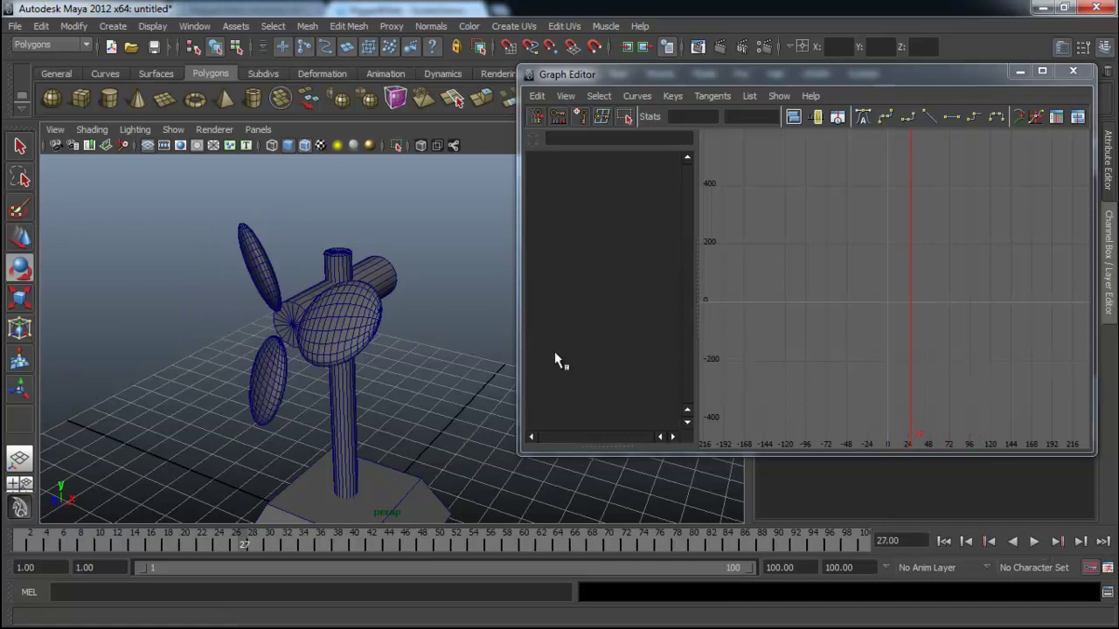
Select the stand cylinder, return to frame 1, rotate it about -44 degrees around Y, and set a key
click(352, 424)
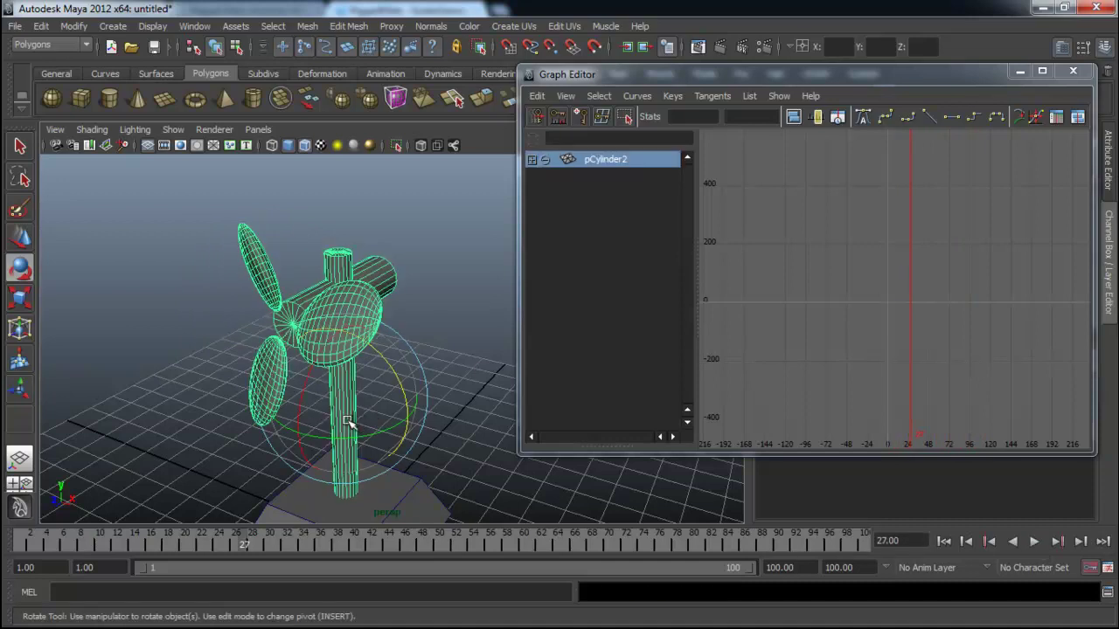
click(944, 542)
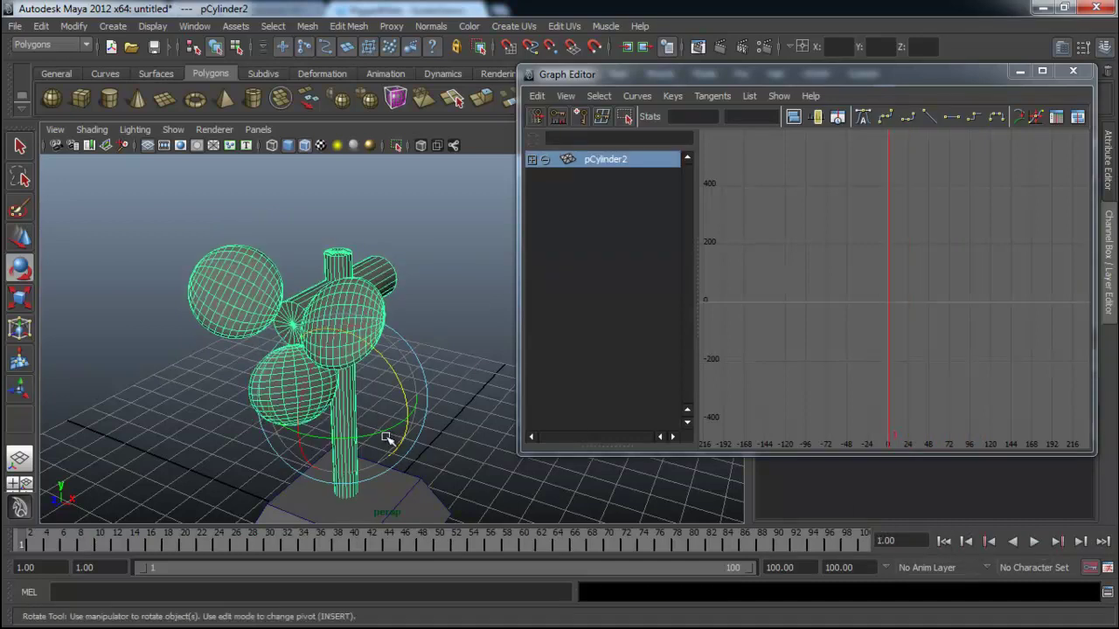
drag(387, 437, 365, 397)
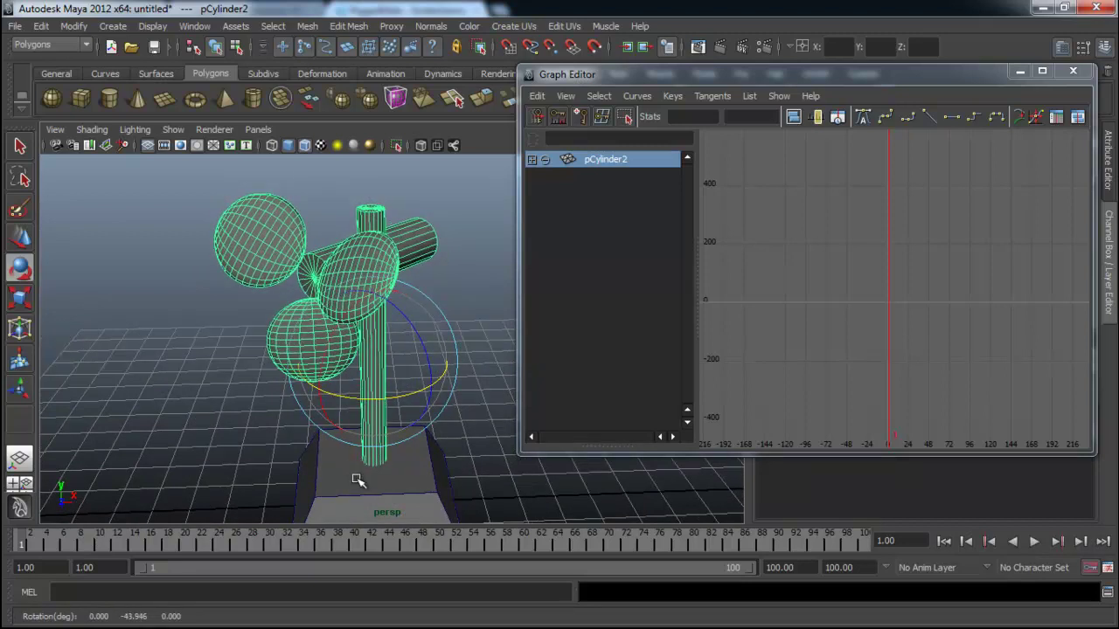
key(s)
At frame 30, rotate the stand cylinder around Y to face the opposite side, key it, and play back the swing
drag(112, 551, 273, 546)
drag(360, 393, 709, 322)
key(s)
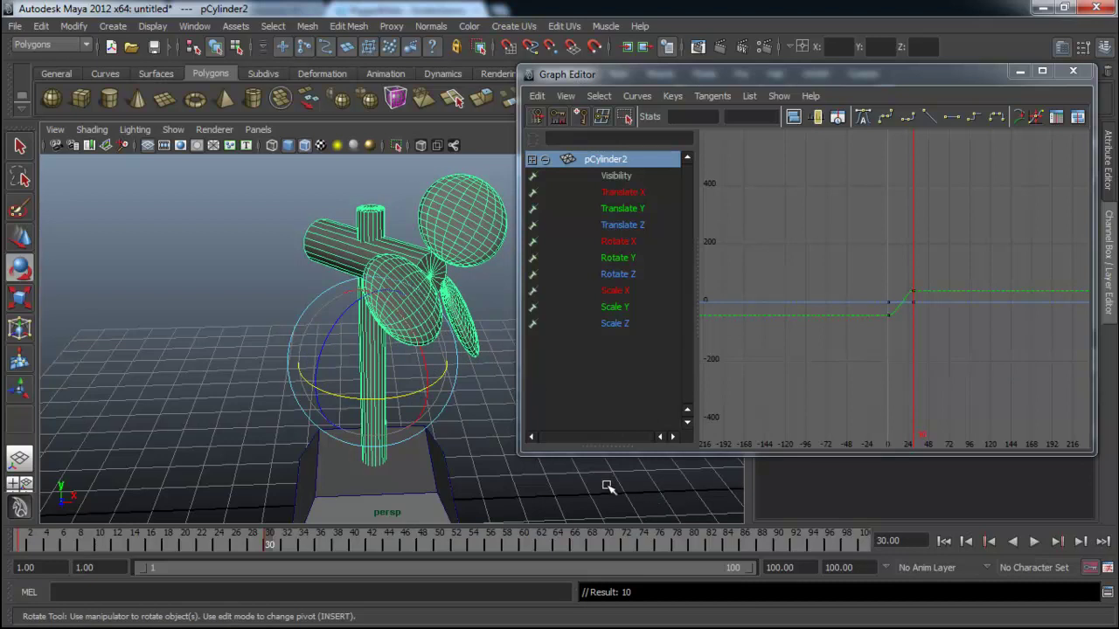
click(1034, 542)
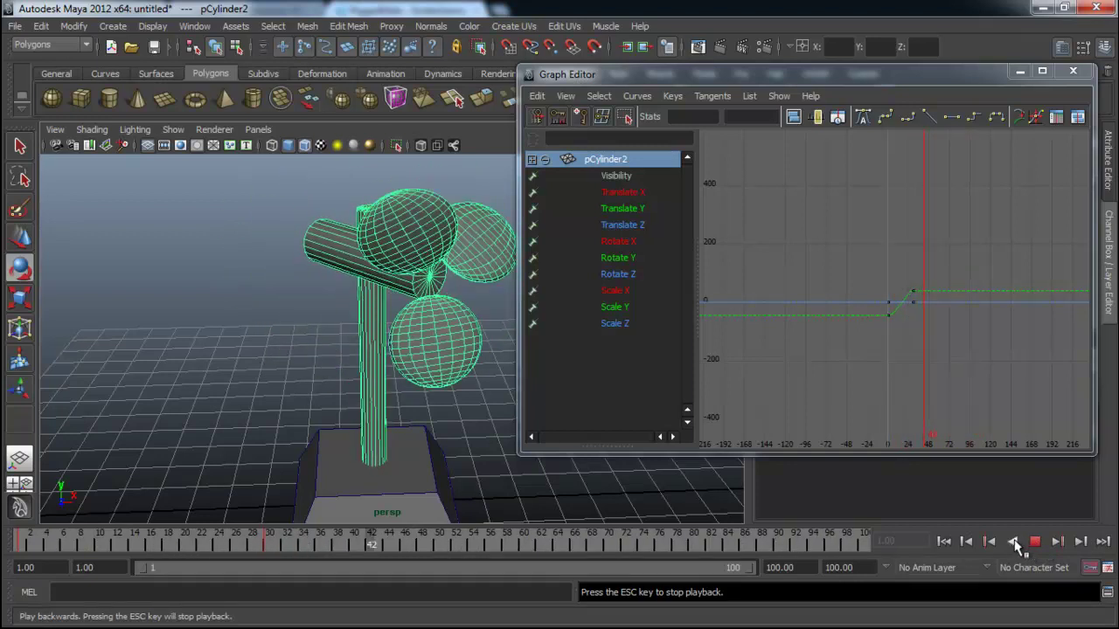
click(1032, 541)
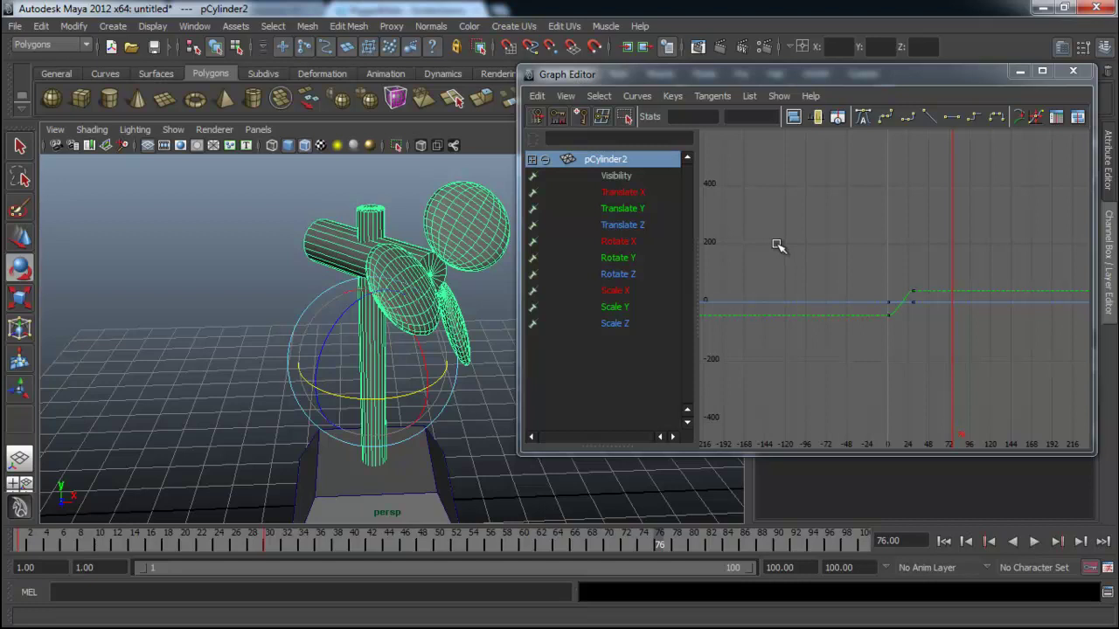
Set the post infinity of the stand cylinder's curves to Oscillate, then play the animation and stop it
click(634, 96)
mouse_move(666, 136)
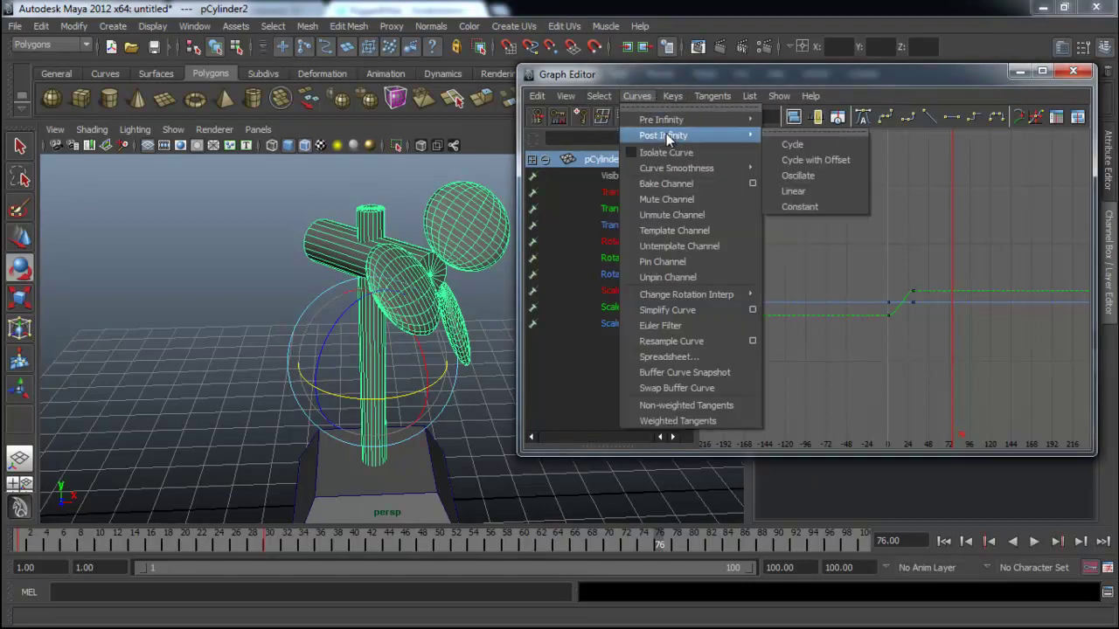
click(813, 176)
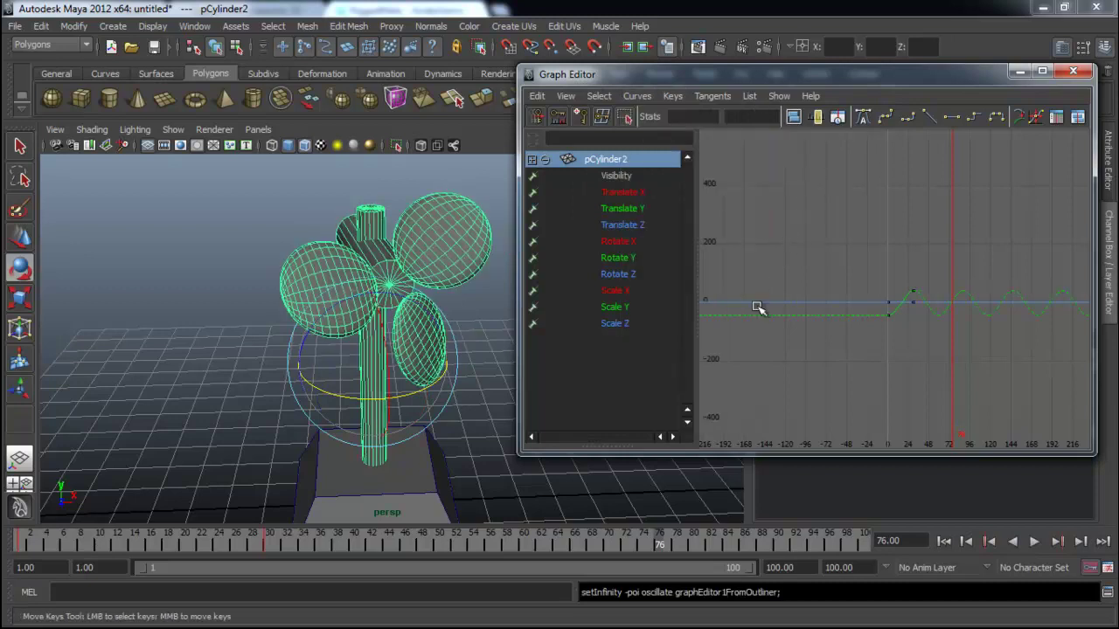
click(1033, 541)
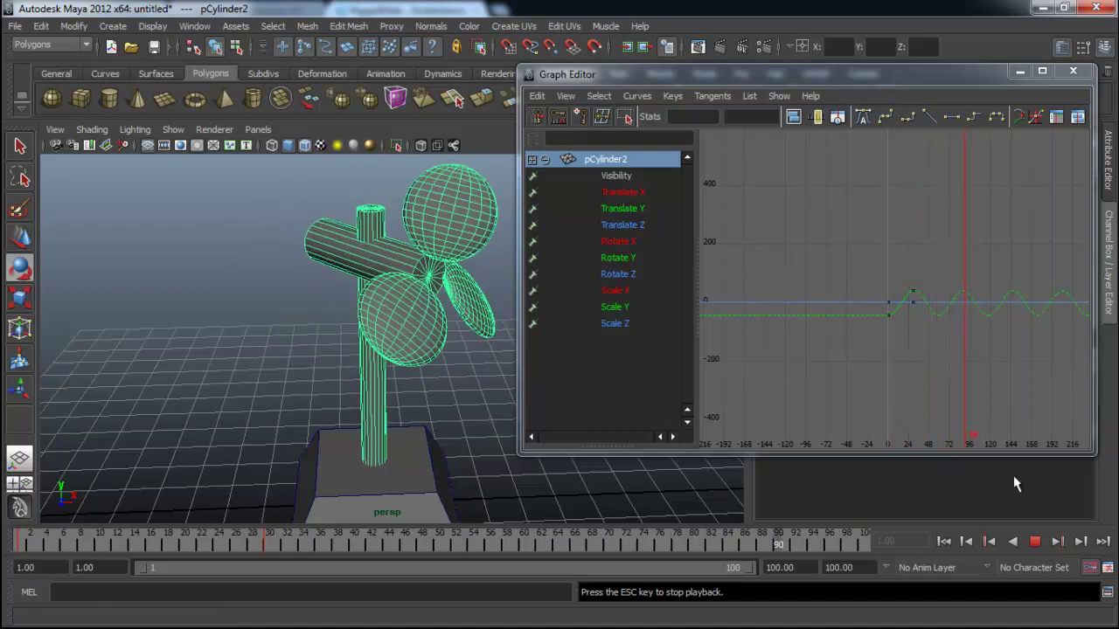
click(1036, 542)
Clear the selection, select the stand cylinder again, and briefly replay its oscillation
click(485, 445)
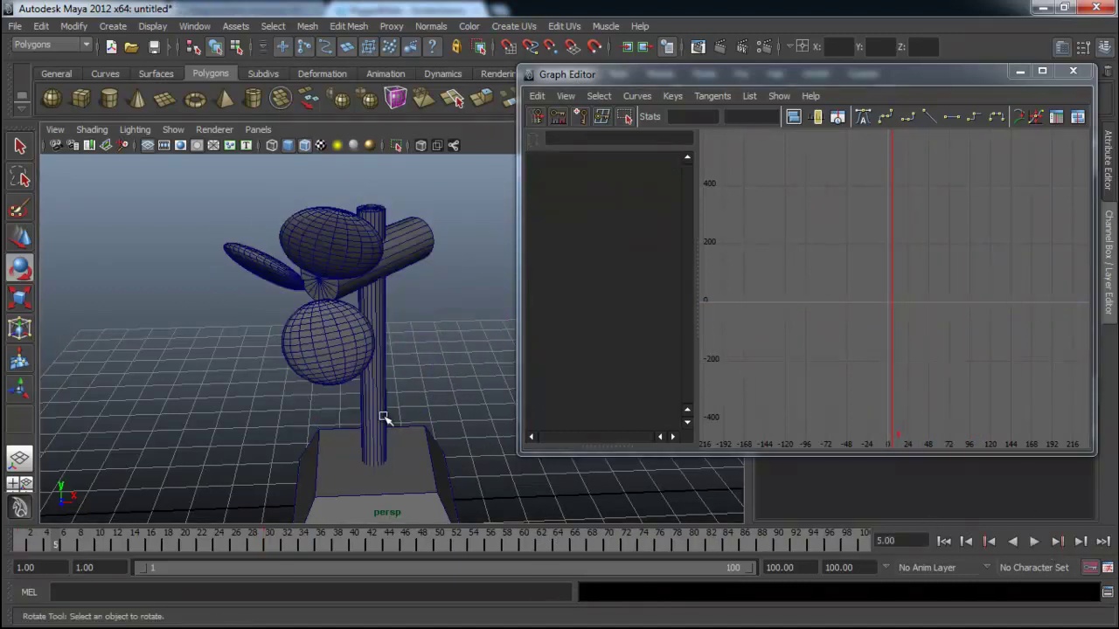
click(385, 419)
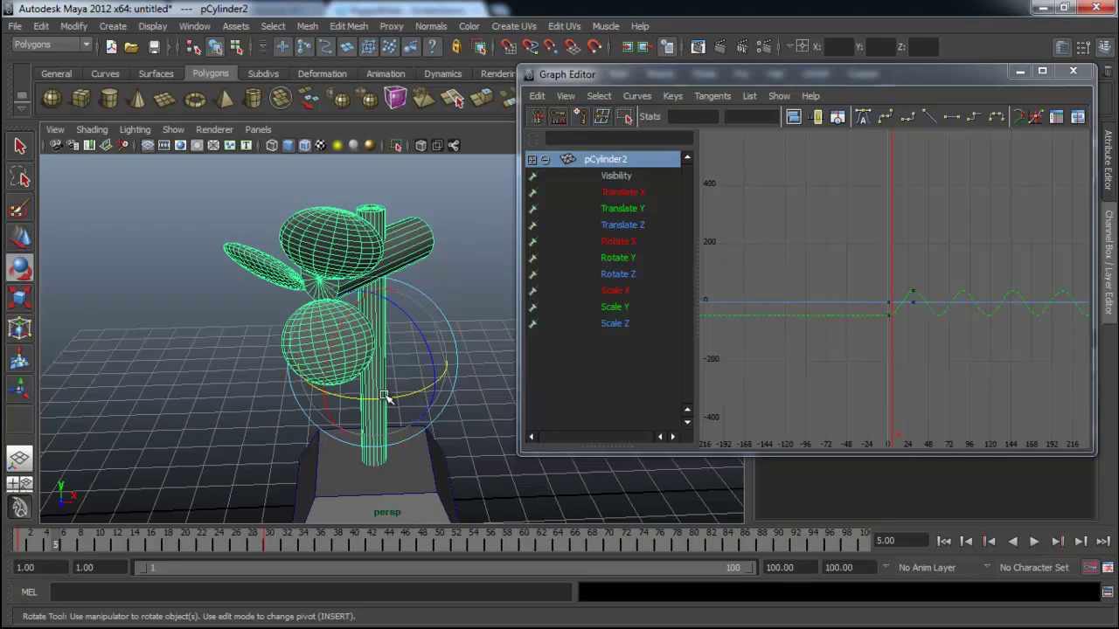
key(Escape)
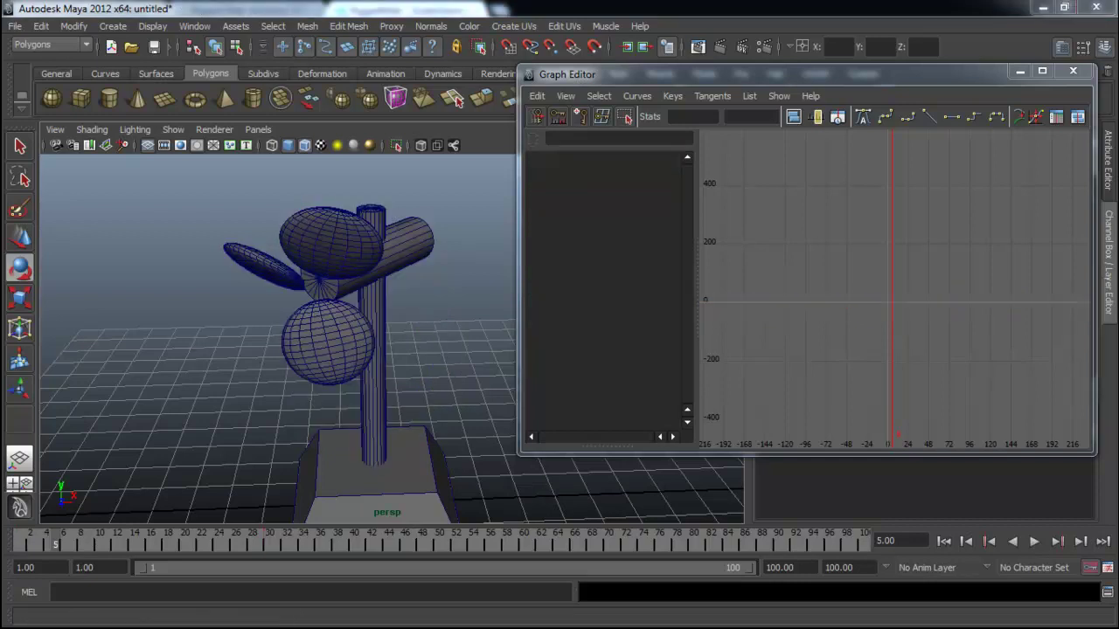
click(380, 297)
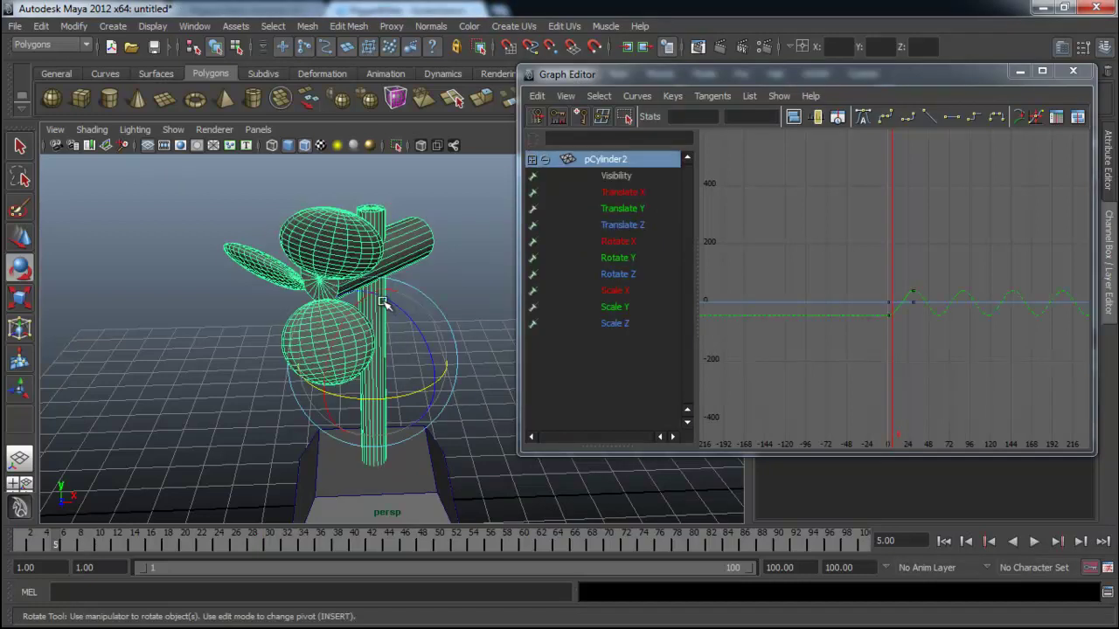
key(alt+v)
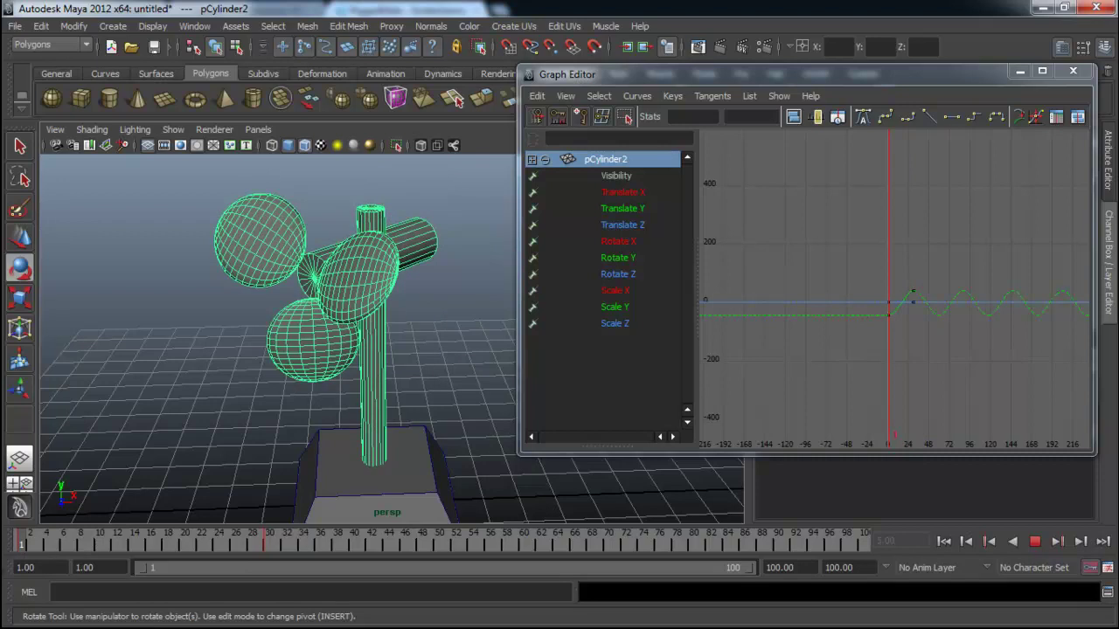
key(alt+v)
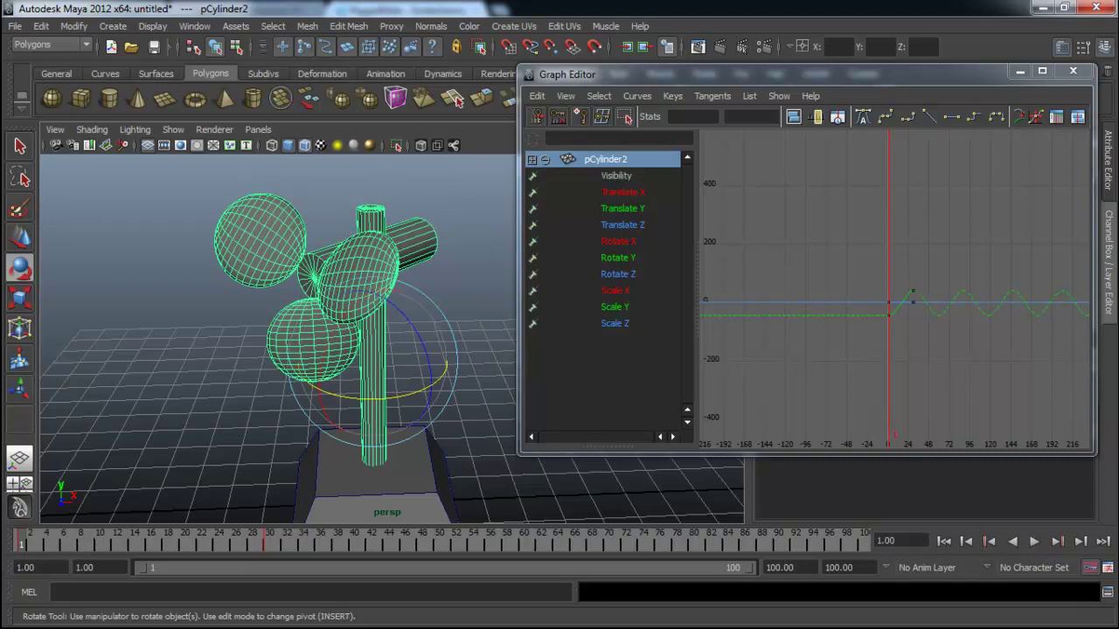
Check the playback speed in the Time Slider preferences, cancel without changes, and start playback
click(1107, 569)
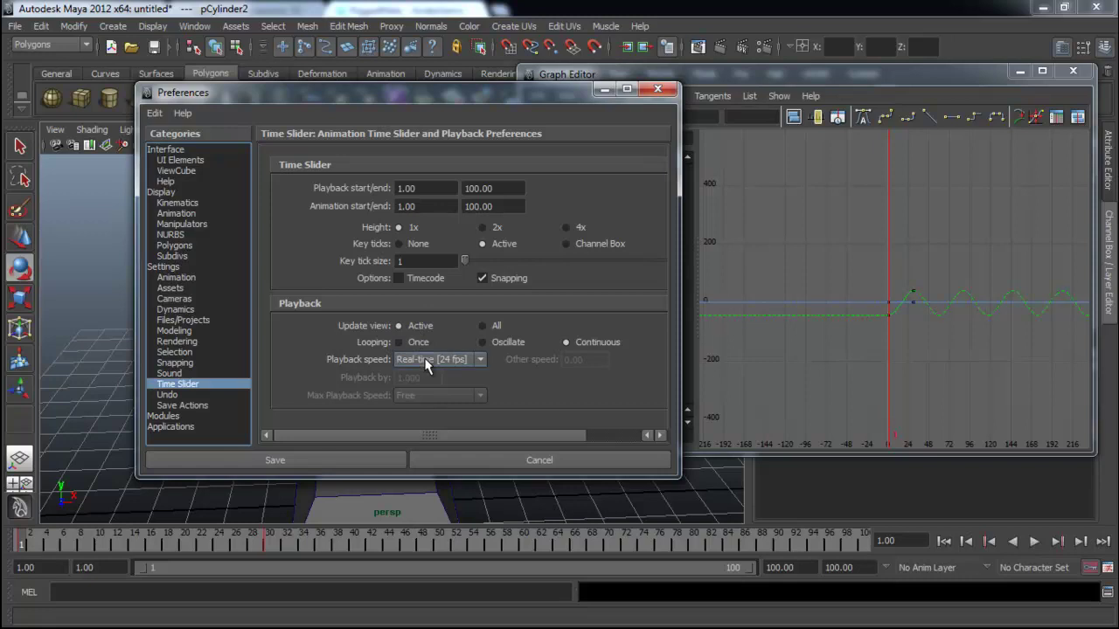
click(540, 459)
click(1035, 542)
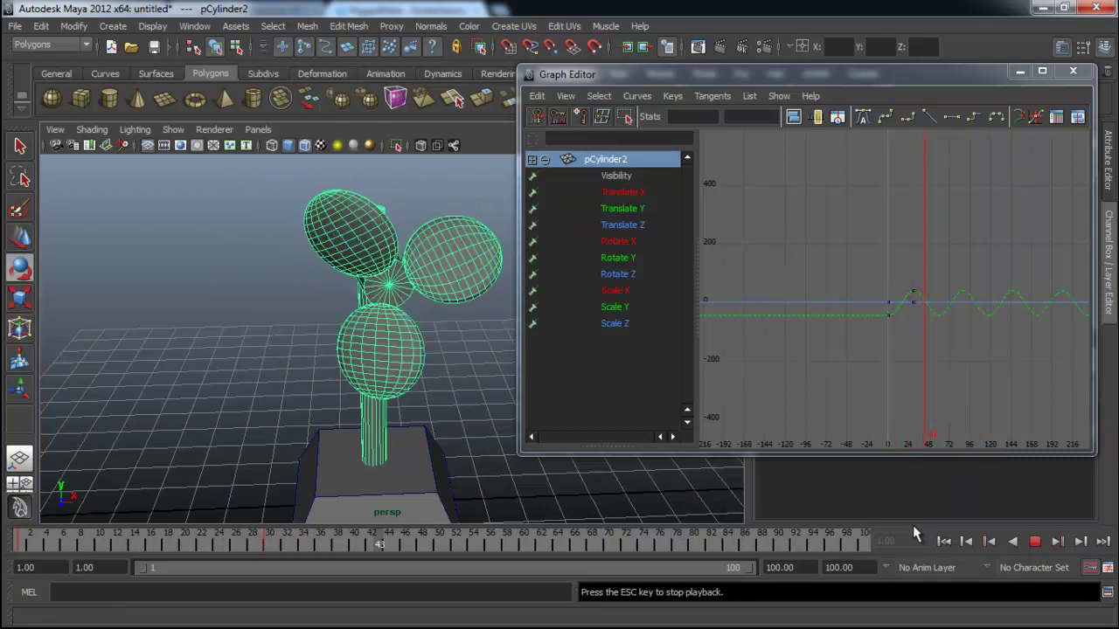
Select all the stand cylinder's keys in the graph and apply Oscillate post infinity to them during playback
drag(835, 231, 962, 362)
click(636, 95)
mouse_move(689, 133)
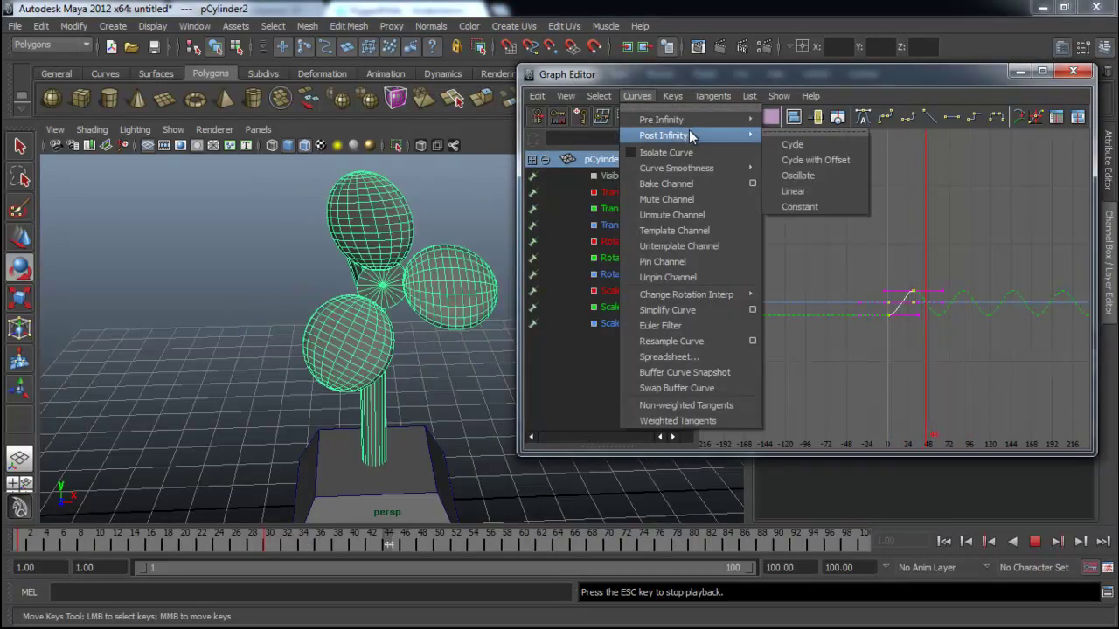
click(829, 177)
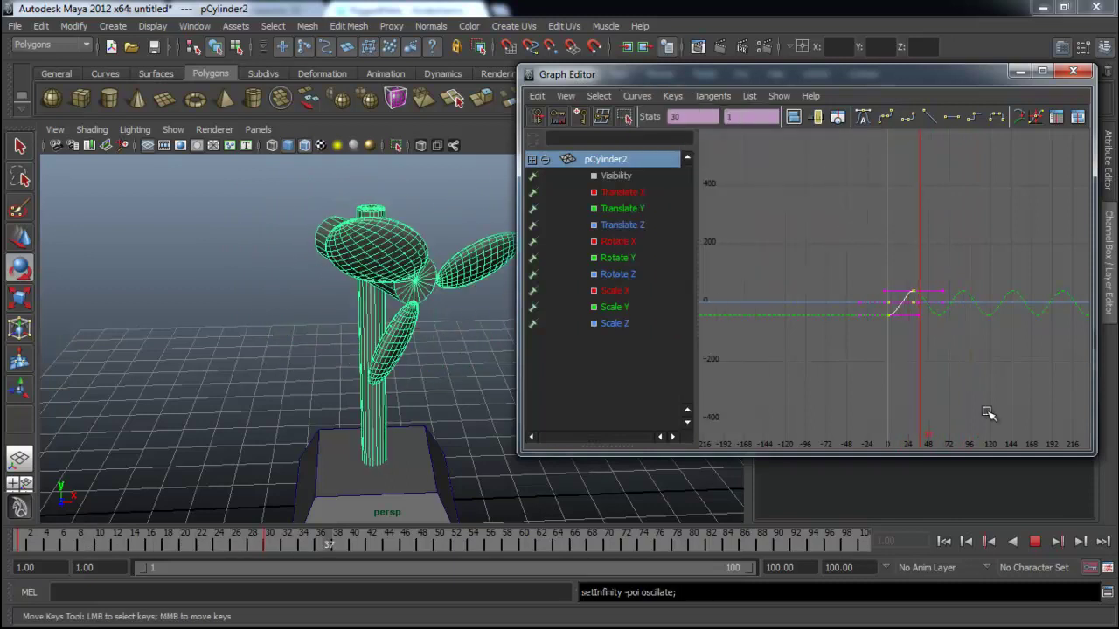
Switch the stand cylinder's post infinity to Cycle to preview its repeating motion
click(661, 95)
mouse_move(649, 95)
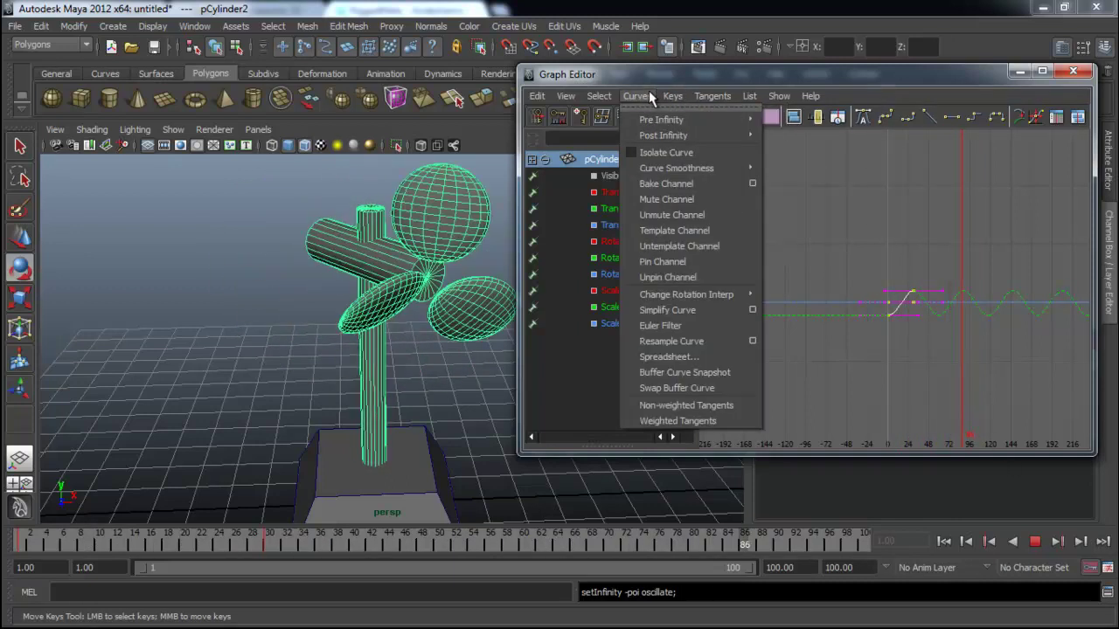
click(792, 144)
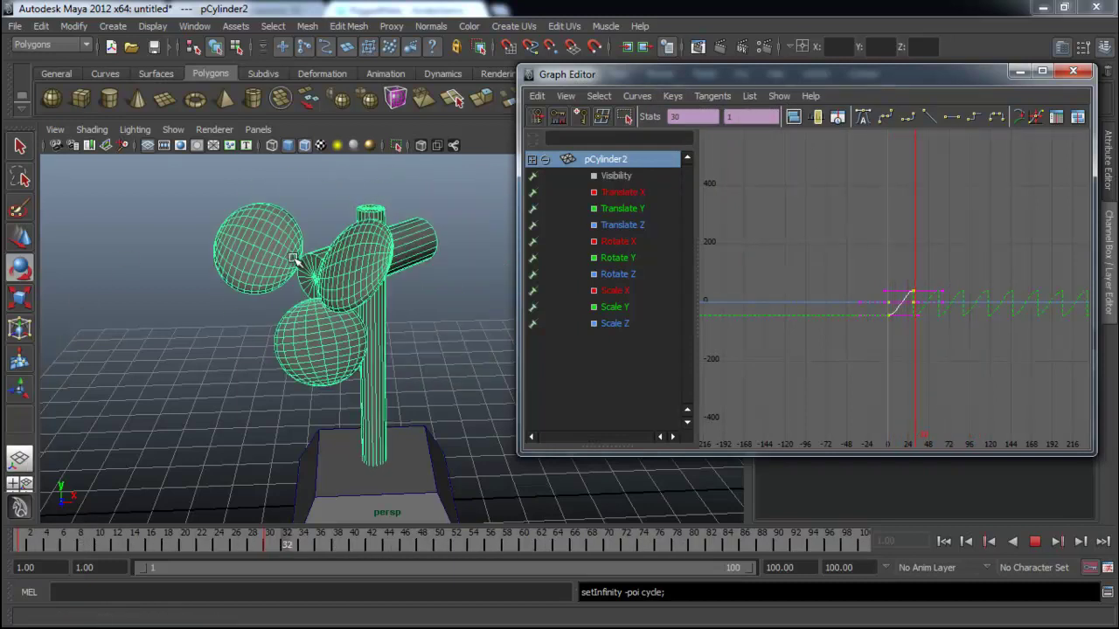
Change the stand curves' post infinity to Cycle with Offset while the animation plays
click(638, 95)
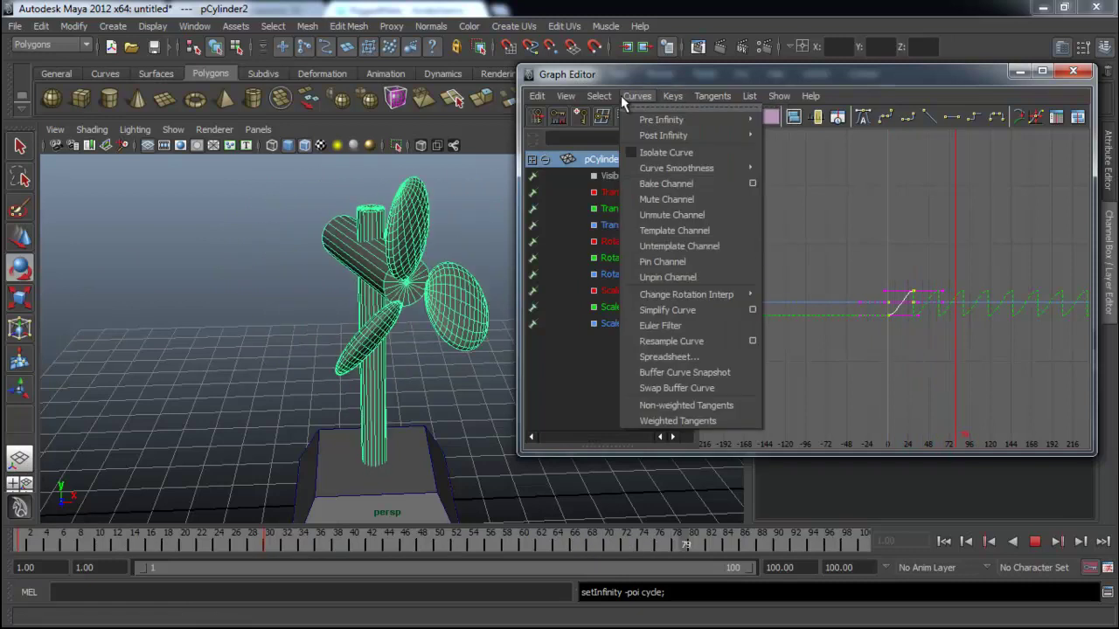
mouse_move(659, 135)
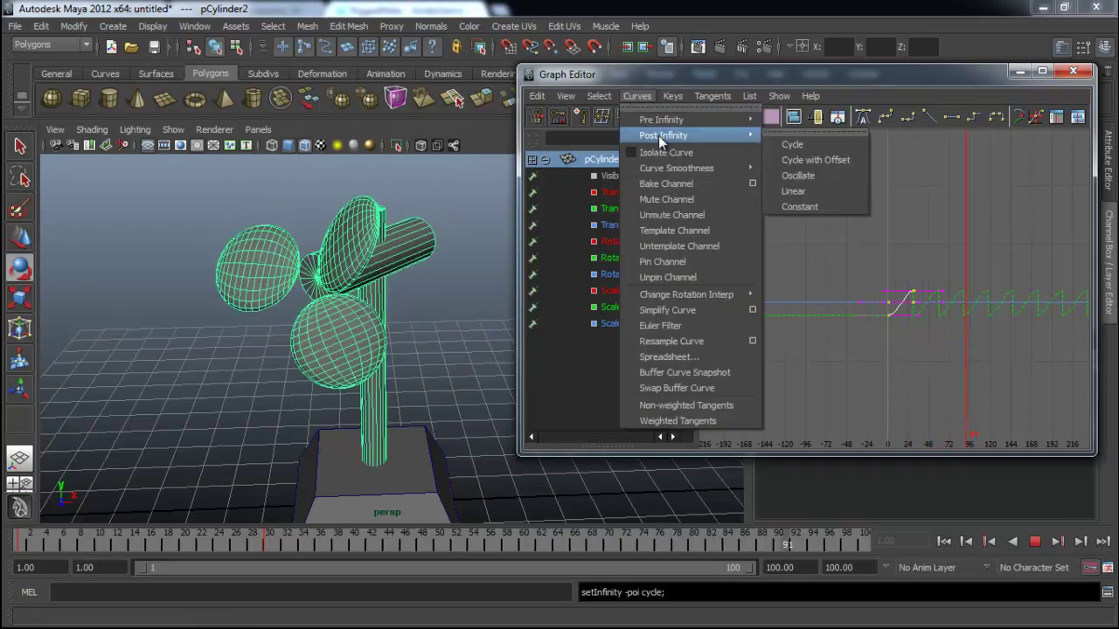
click(820, 161)
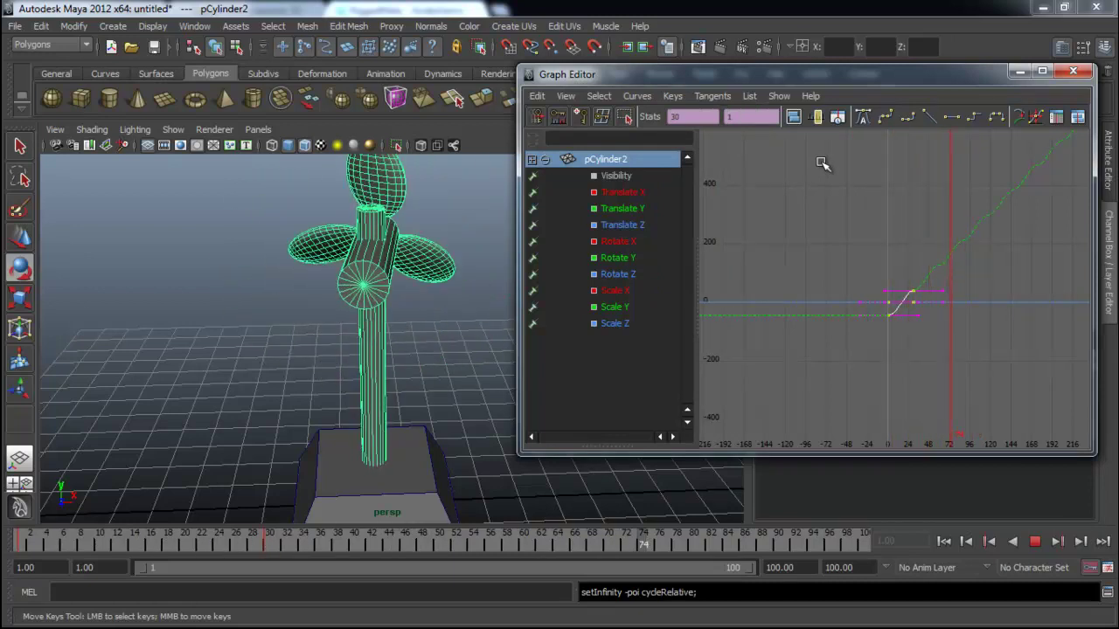
Try Constant post infinity on the stand cylinder's curves during playback
click(639, 96)
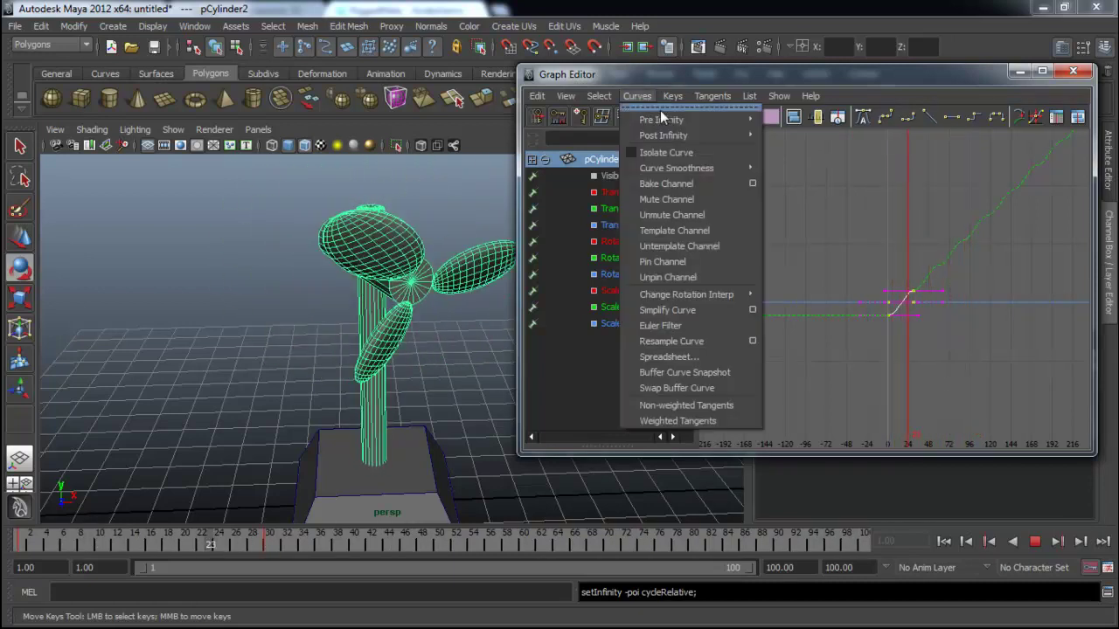
mouse_move(677, 133)
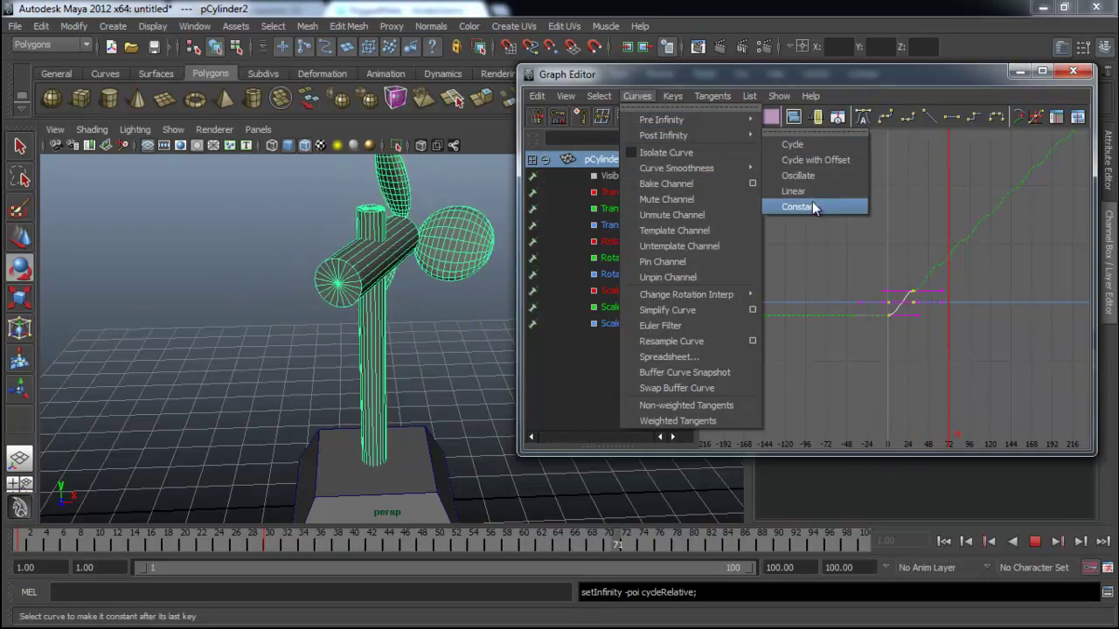
click(813, 207)
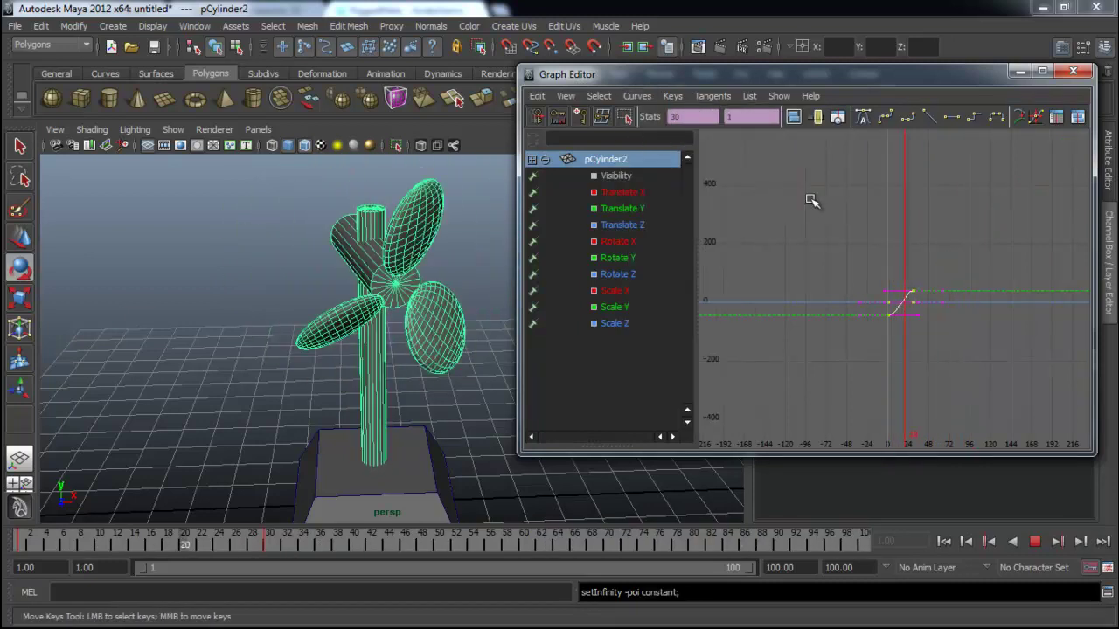
Set the stand cylinder's post infinity back to Oscillate and stop the playback
click(648, 94)
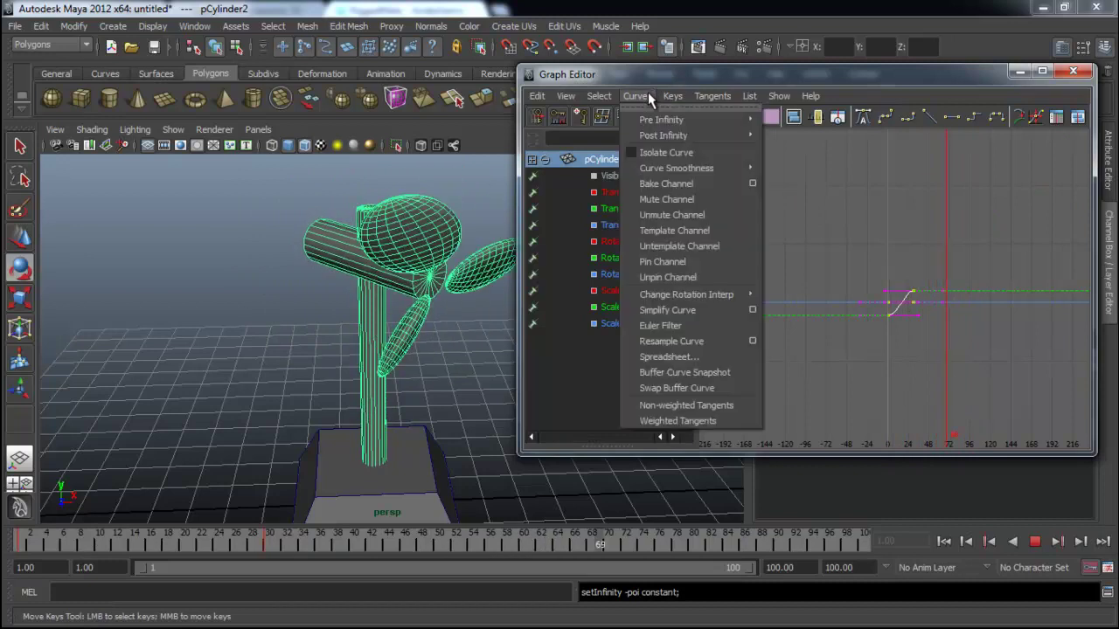
mouse_move(685, 137)
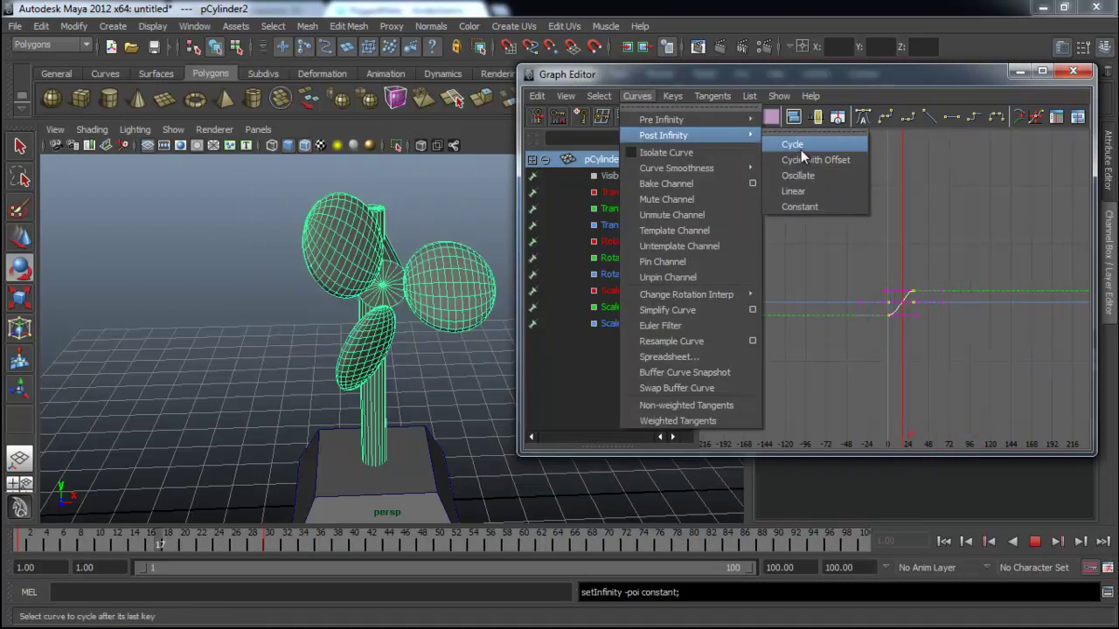
click(802, 174)
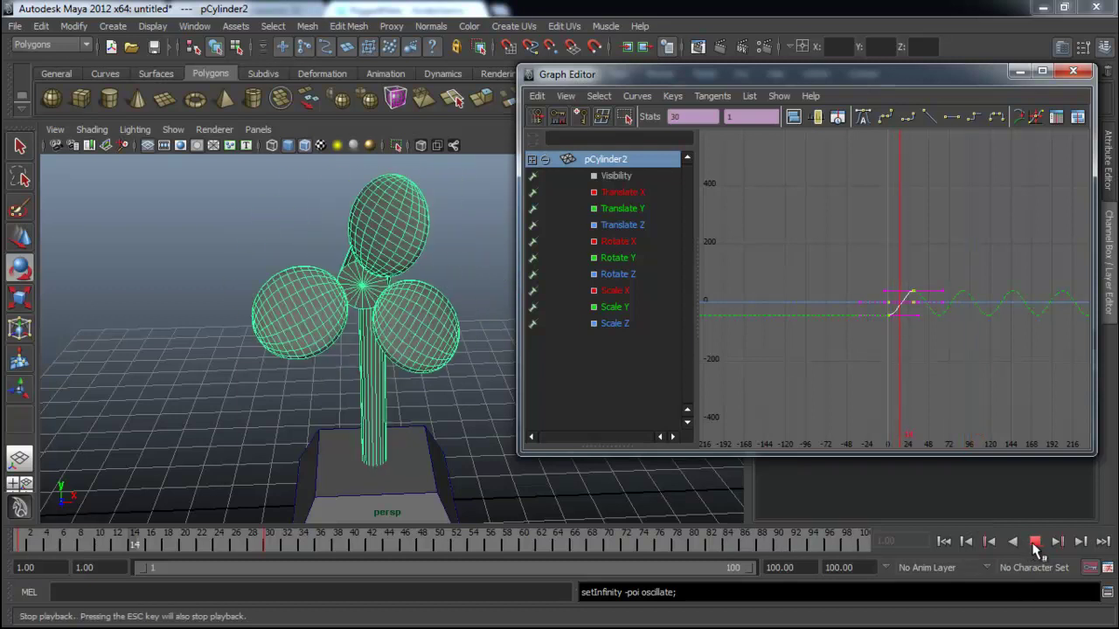
click(1035, 542)
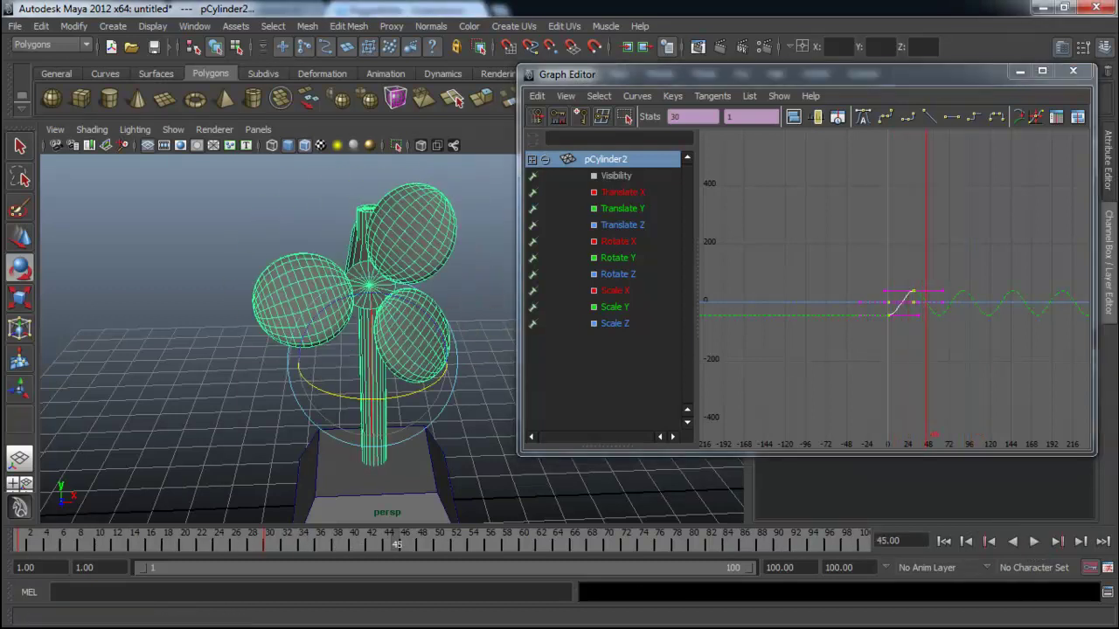